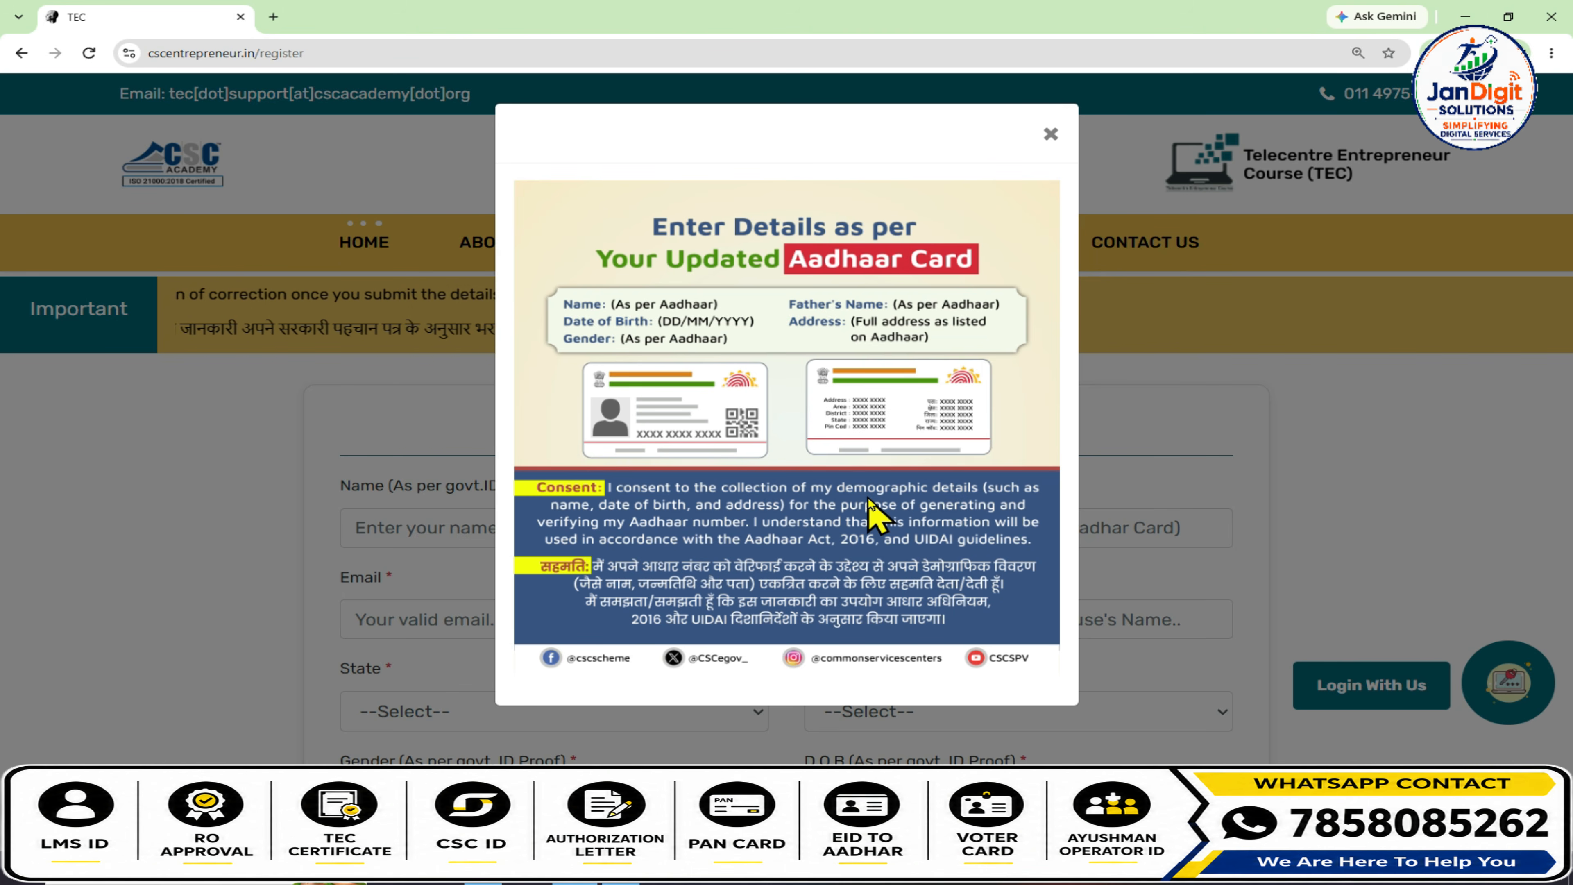
- Close the Aadhaar details notice and look over the Register New User form down to its declaration
{"action": "left_click", "coordinate": [1051, 135]}
{"action": "scroll", "coordinate": [923, 390], "scroll_direction": "down", "scroll_amount": 5}
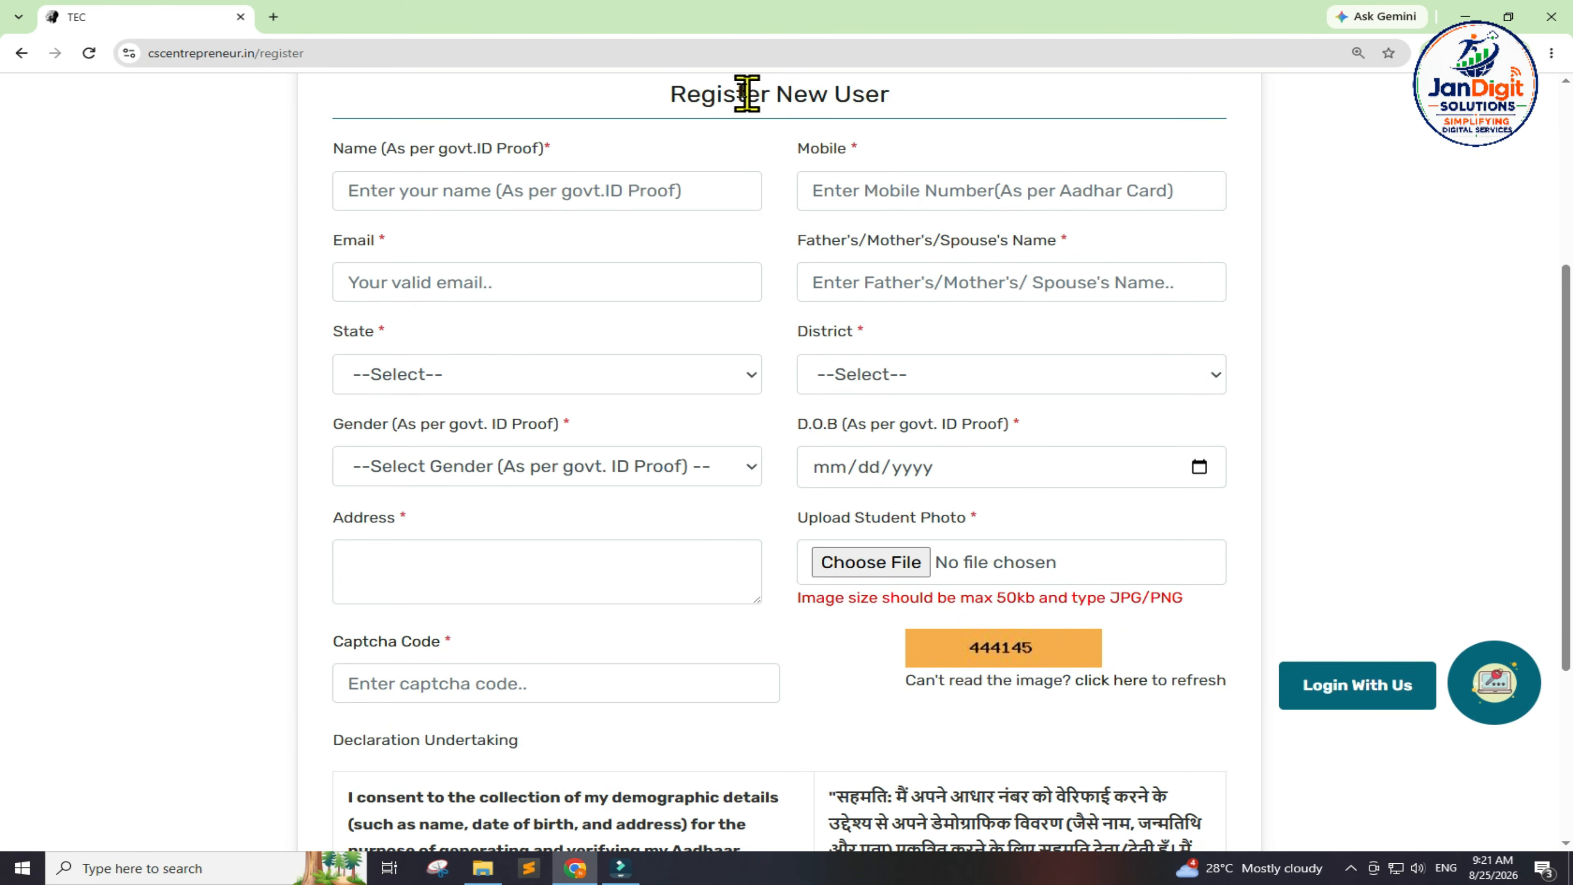
{"action": "left_click_drag", "start_coordinate": [718, 94], "coordinate": [888, 97]}
{"action": "scroll", "coordinate": [834, 529], "scroll_direction": "down", "scroll_amount": 5}
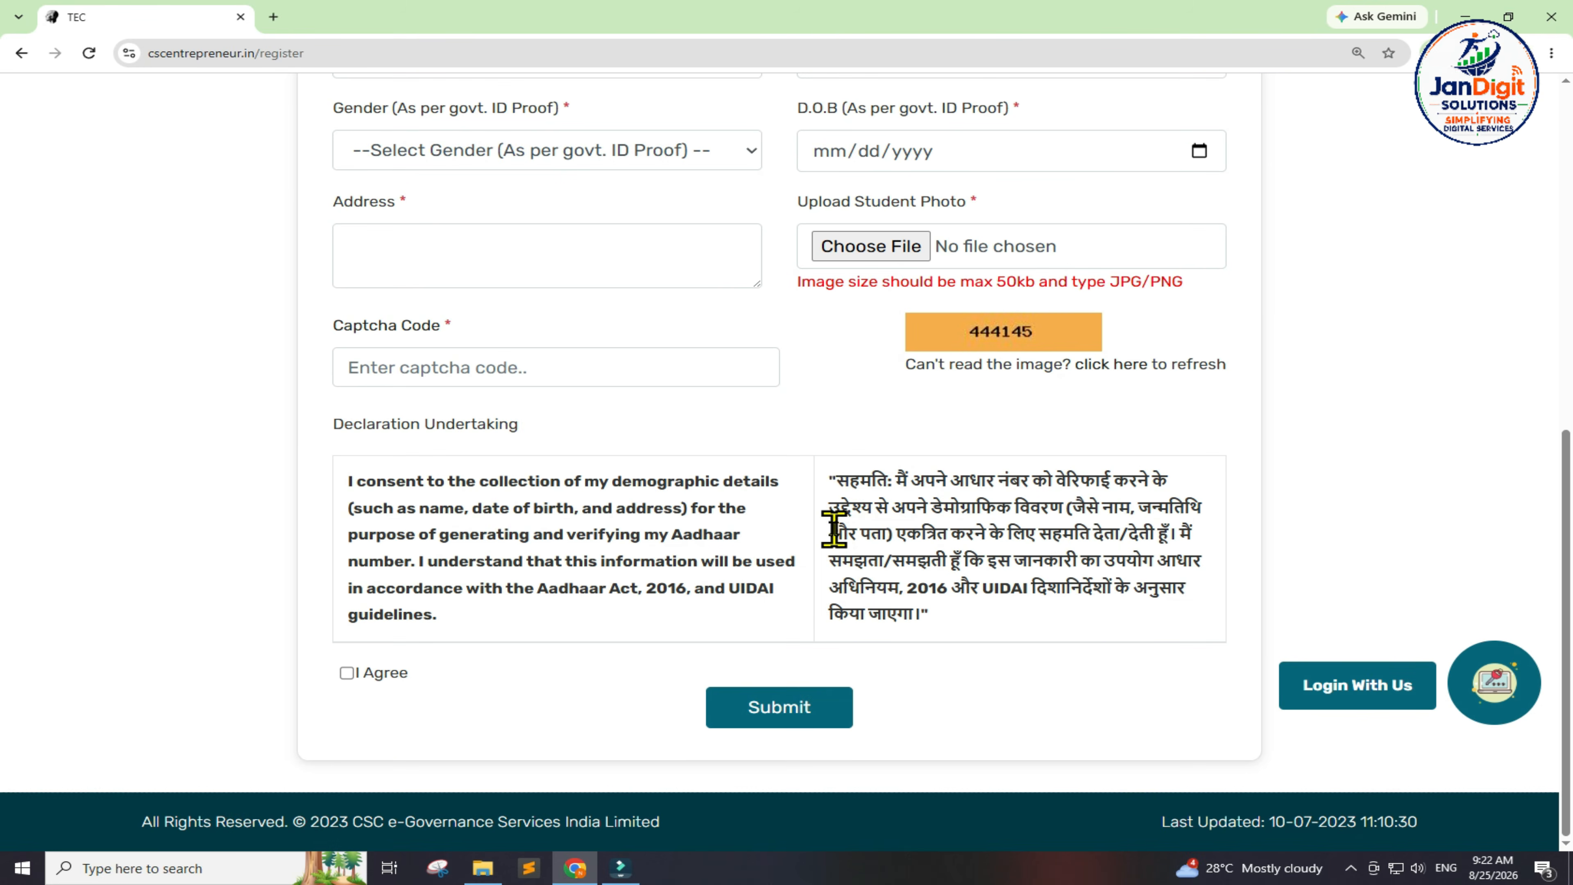
{"action": "scroll", "coordinate": [834, 530], "scroll_direction": "up", "scroll_amount": 10}
- Review the name, mobile, email and father's/mother's/spouse's name fields of the registration form
{"action": "left_click_drag", "start_coordinate": [334, 423], "coordinate": [544, 439]}
{"action": "left_click", "coordinate": [515, 467]}
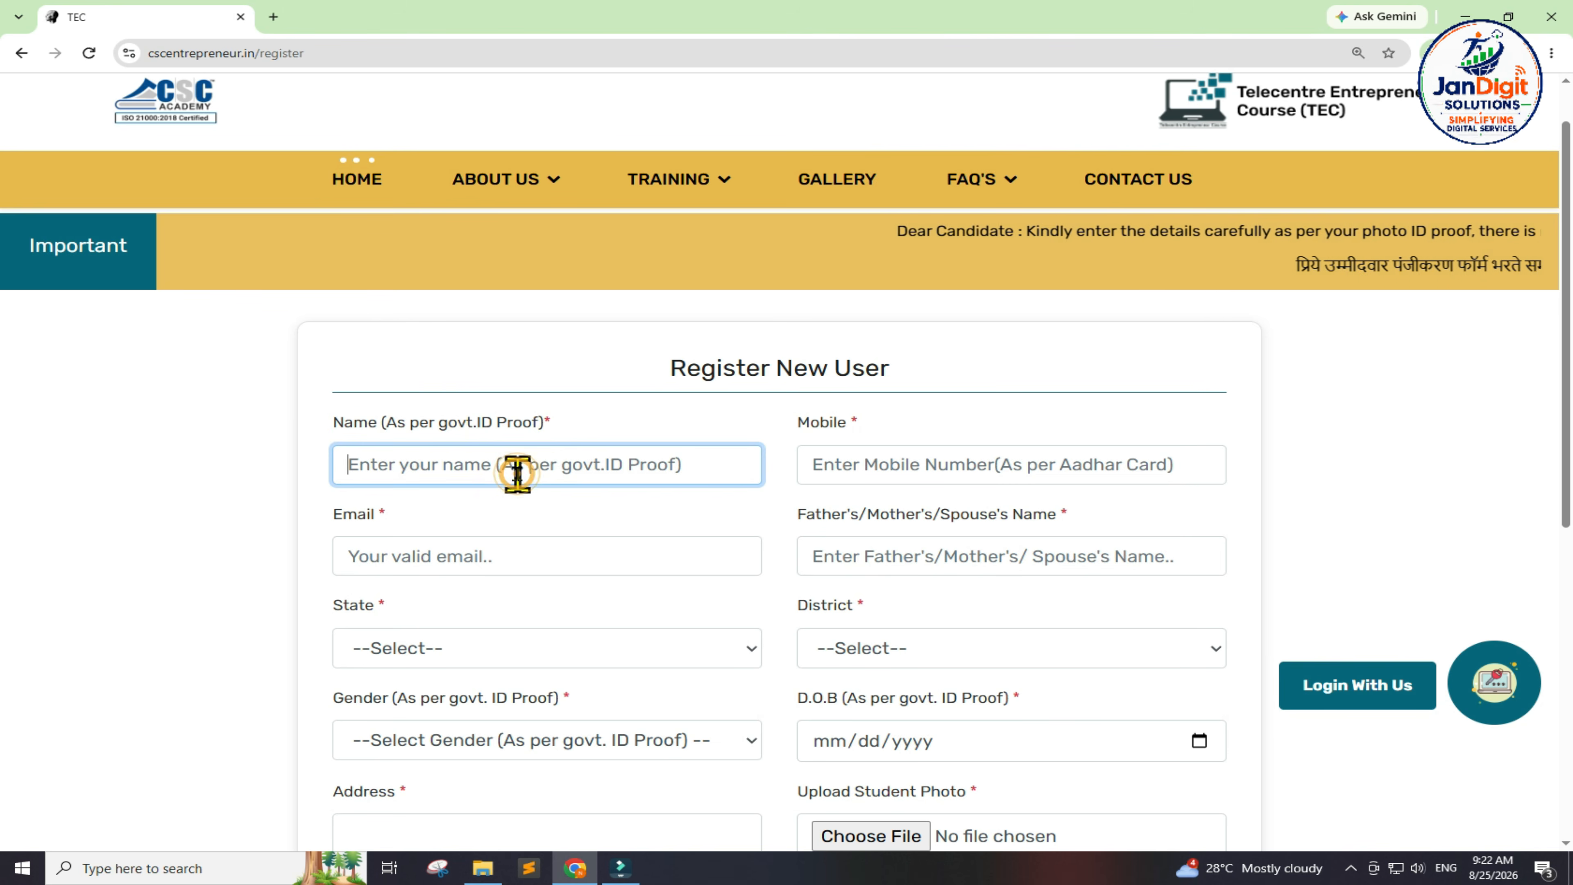
{"action": "left_click_drag", "start_coordinate": [805, 422], "coordinate": [856, 468]}
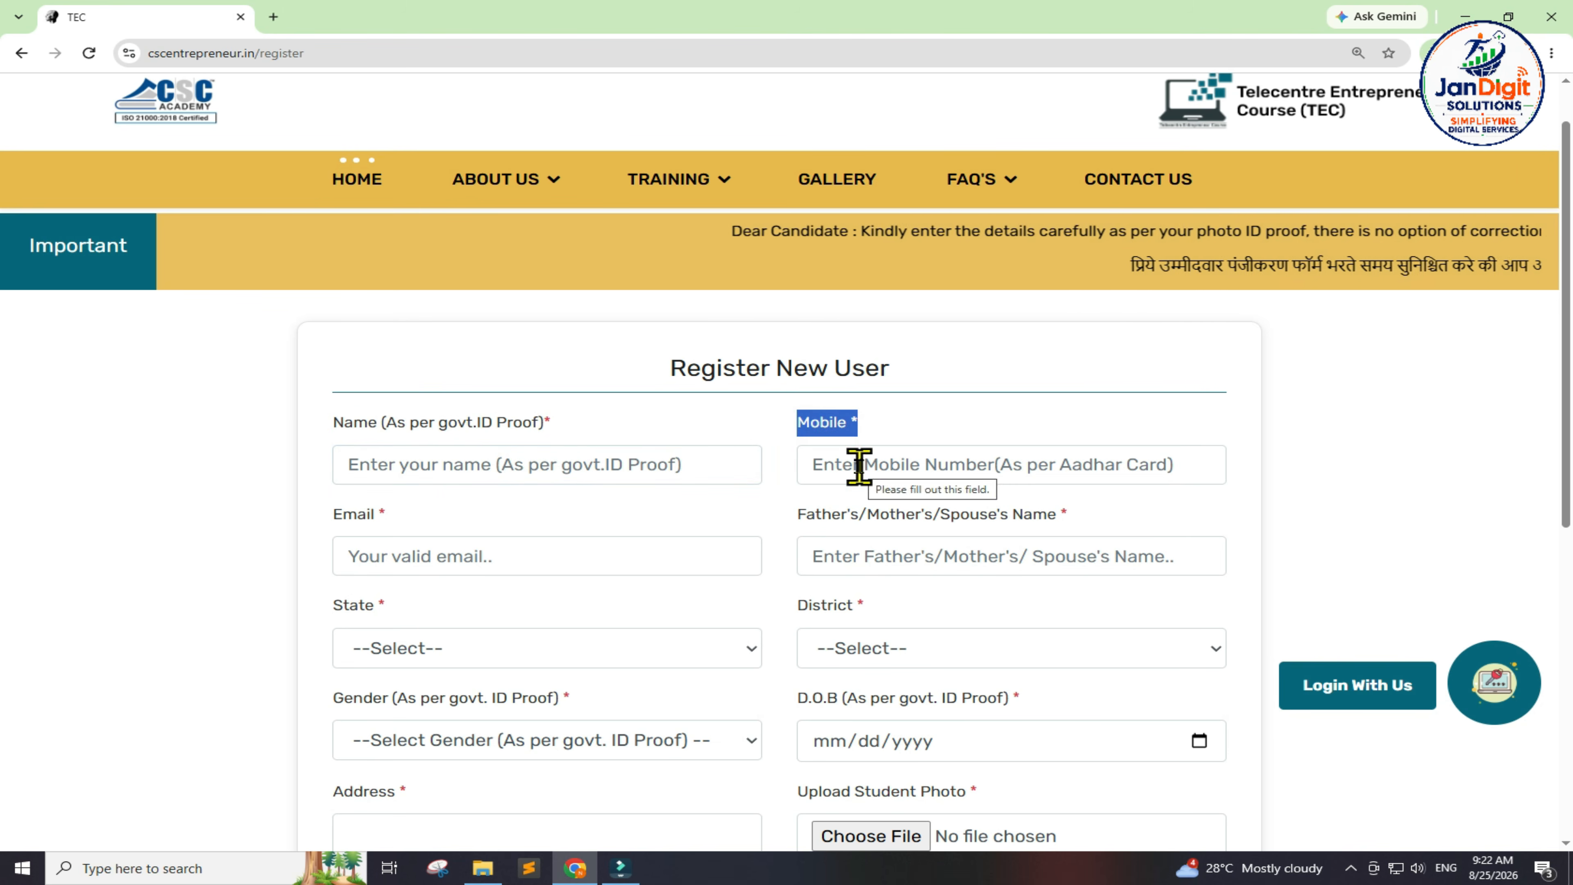
{"action": "left_click", "coordinate": [859, 465]}
{"action": "left_click_drag", "start_coordinate": [339, 525], "coordinate": [394, 523]}
{"action": "key", "text": "Return"}
{"action": "left_click", "coordinate": [397, 564]}
{"action": "left_click_drag", "start_coordinate": [799, 520], "coordinate": [1071, 537]}
{"action": "left_click", "coordinate": [966, 549]}
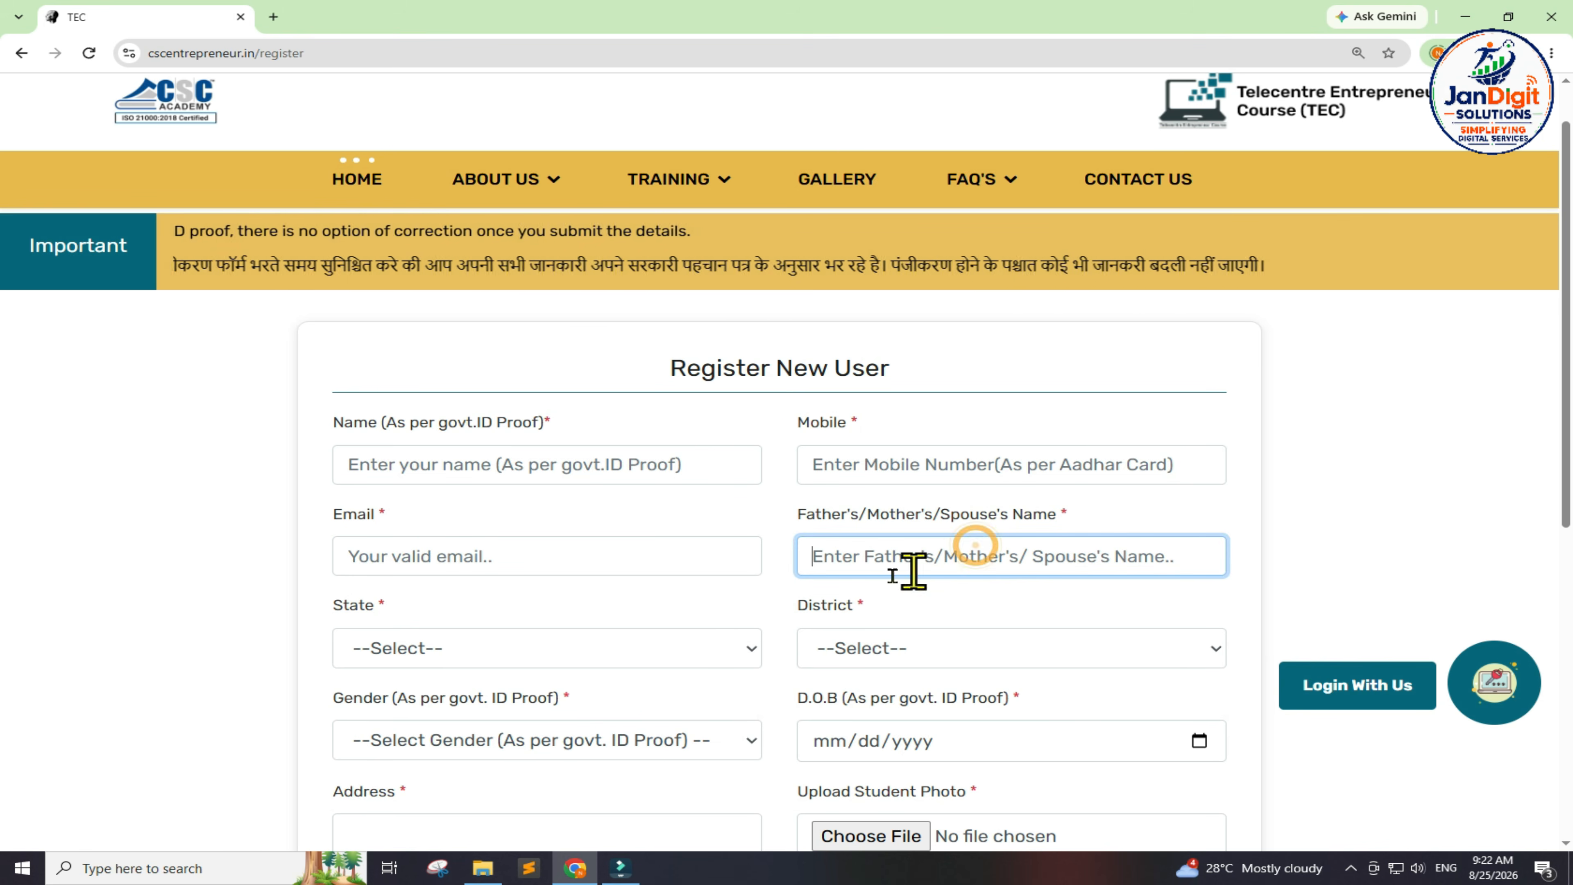
- Set the state to Jharkhand and the district to Ramgarh in the registration form
{"action": "left_click", "coordinate": [550, 662]}
{"action": "left_click", "coordinate": [453, 550]}
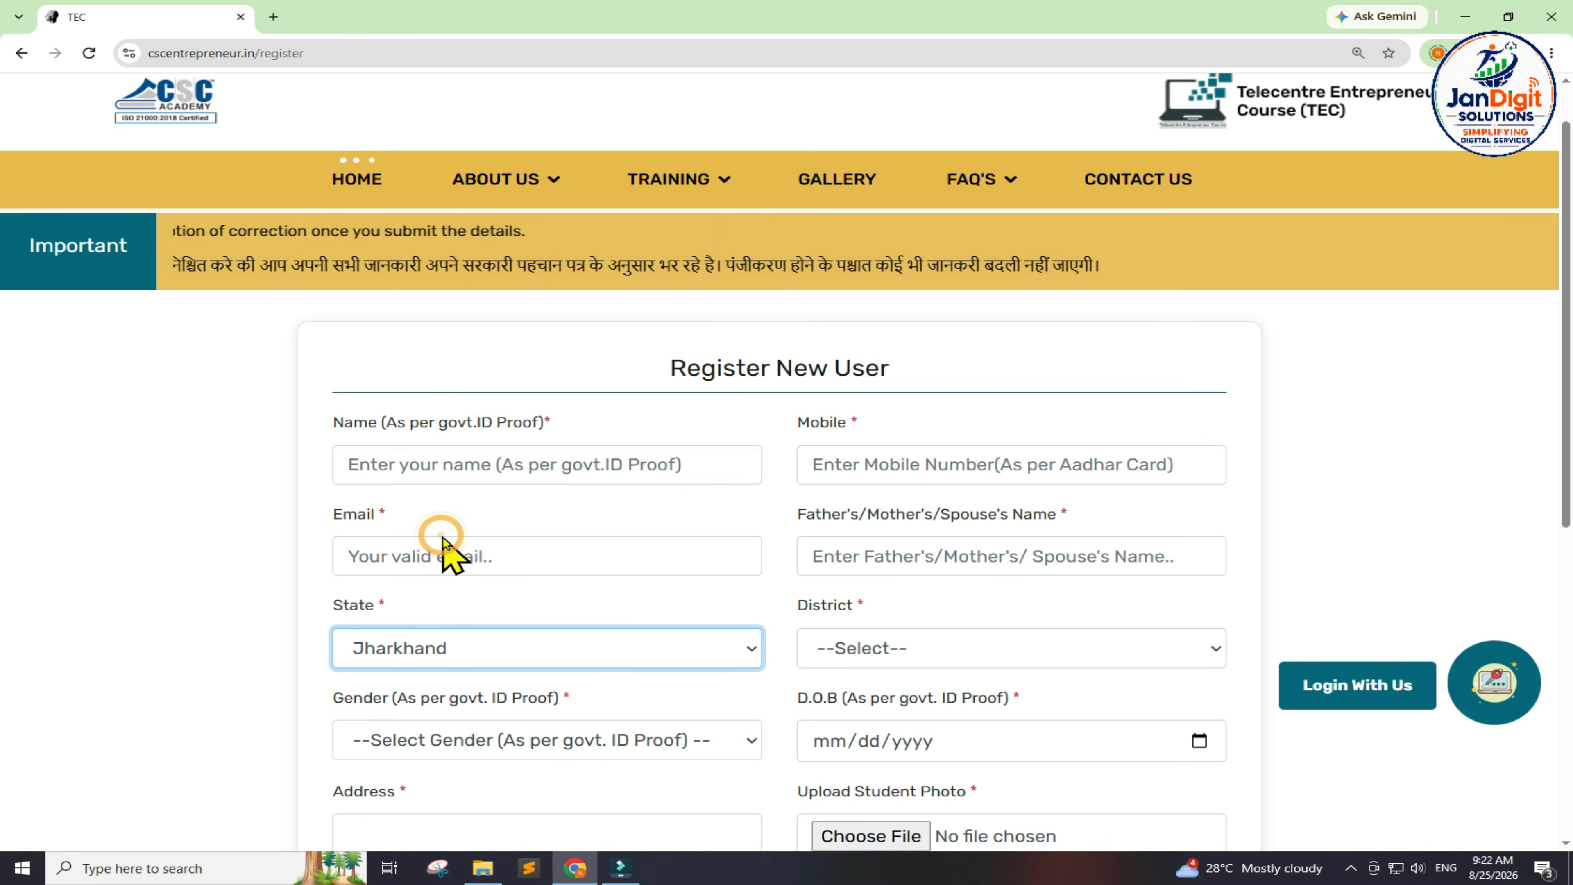
{"action": "left_click_drag", "start_coordinate": [787, 619], "coordinate": [906, 643]}
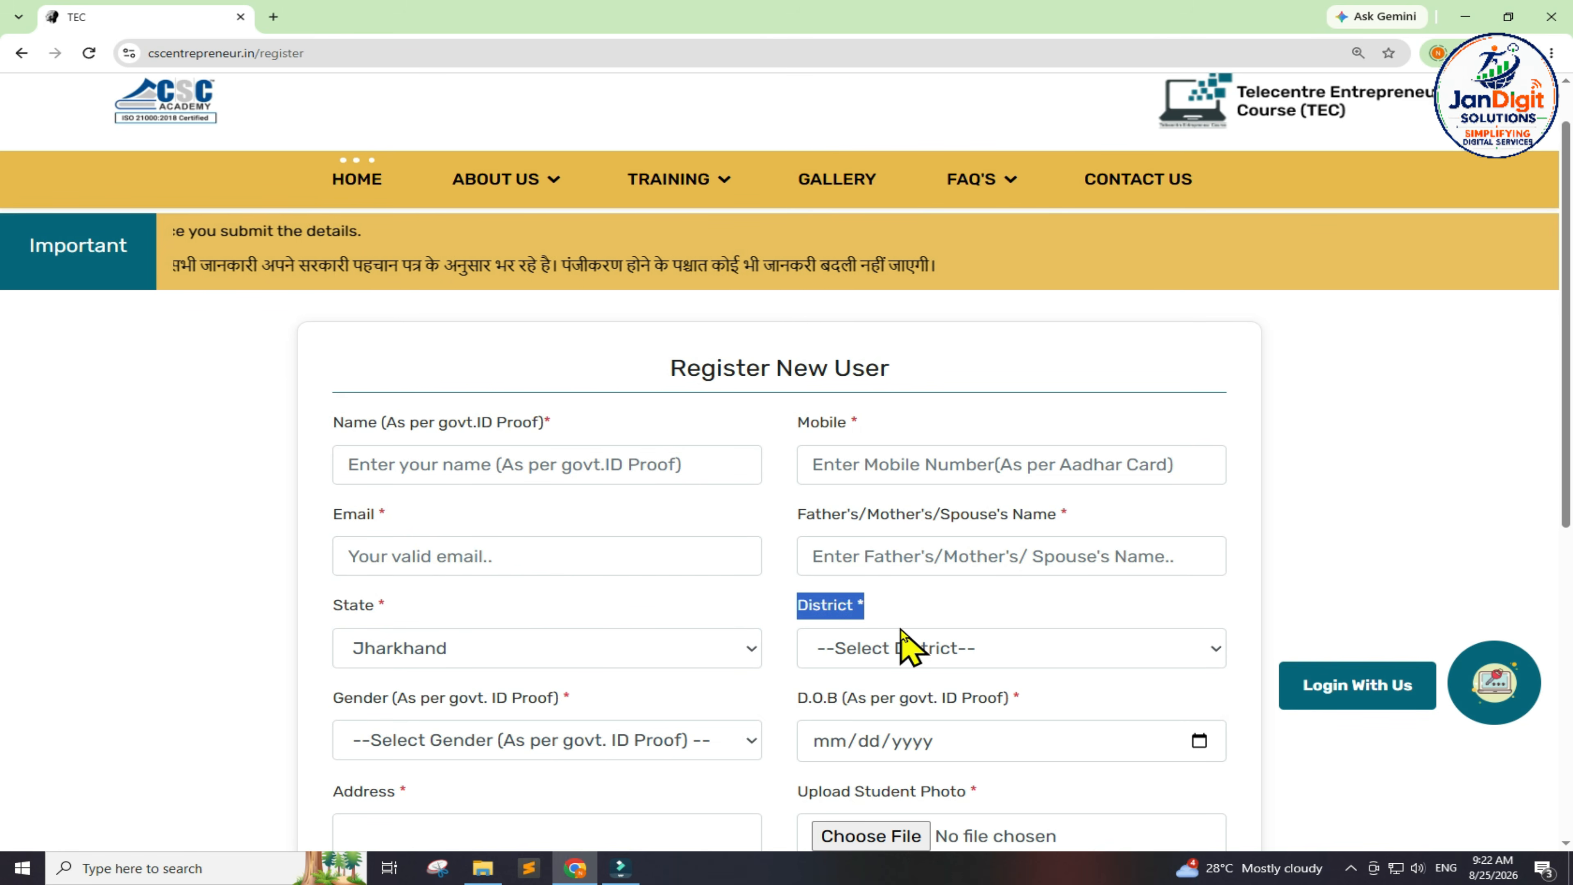
{"action": "left_click", "coordinate": [899, 648]}
{"action": "left_click", "coordinate": [880, 558]}
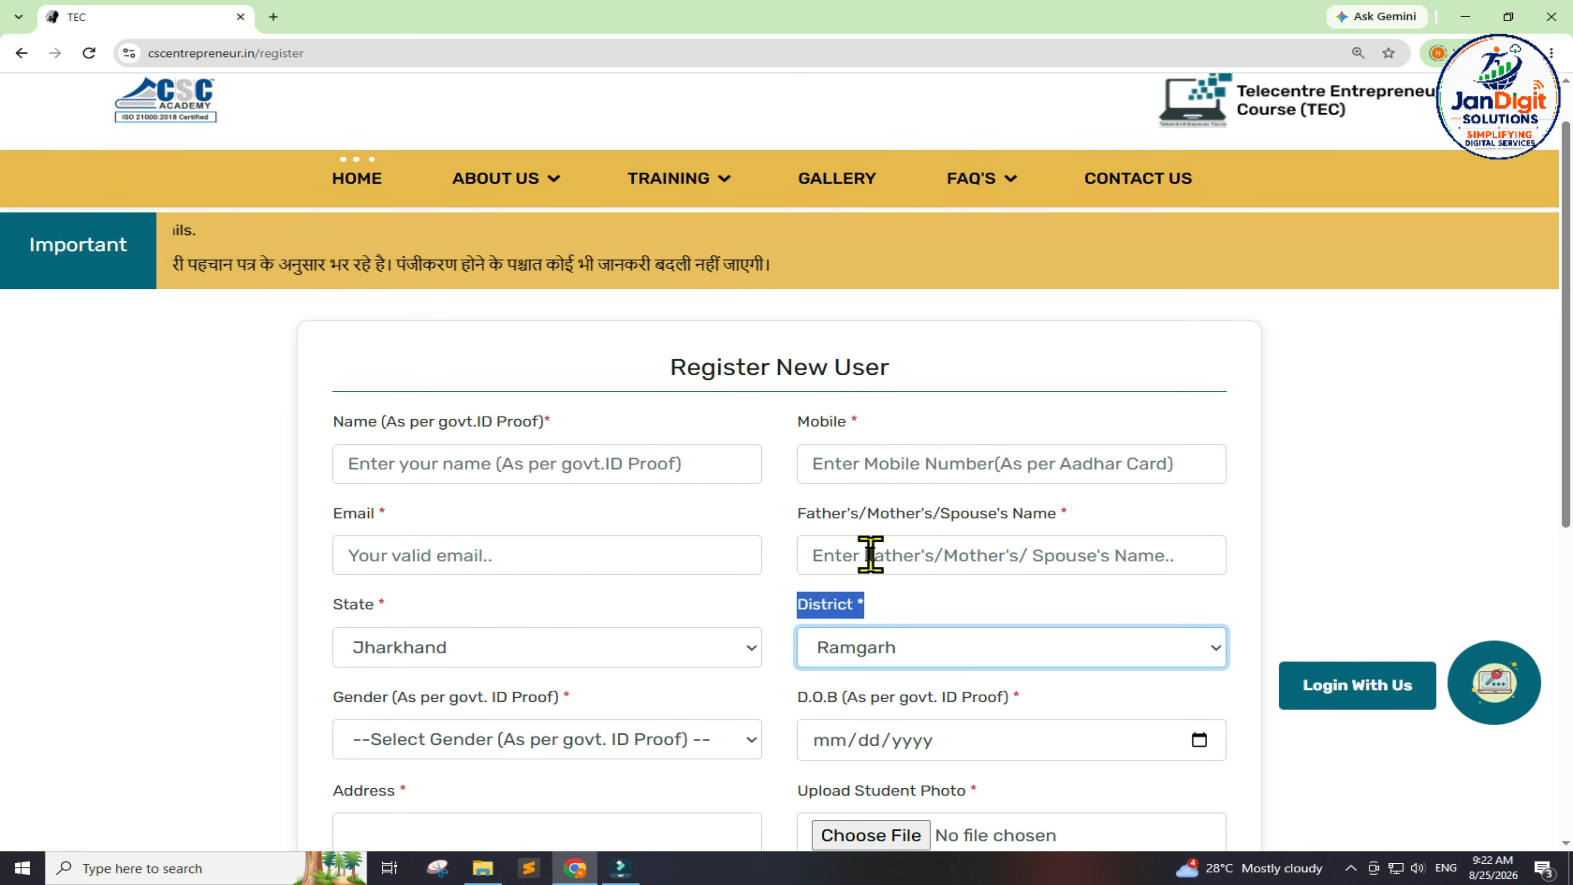
- Set the gender to Male and enter the date of birth in the registration form
{"action": "scroll", "coordinate": [594, 564], "scroll_direction": "down", "scroll_amount": 2}
{"action": "left_click_drag", "start_coordinate": [329, 528], "coordinate": [537, 586]}
{"action": "left_click", "coordinate": [537, 586]}
{"action": "left_click", "coordinate": [502, 632]}
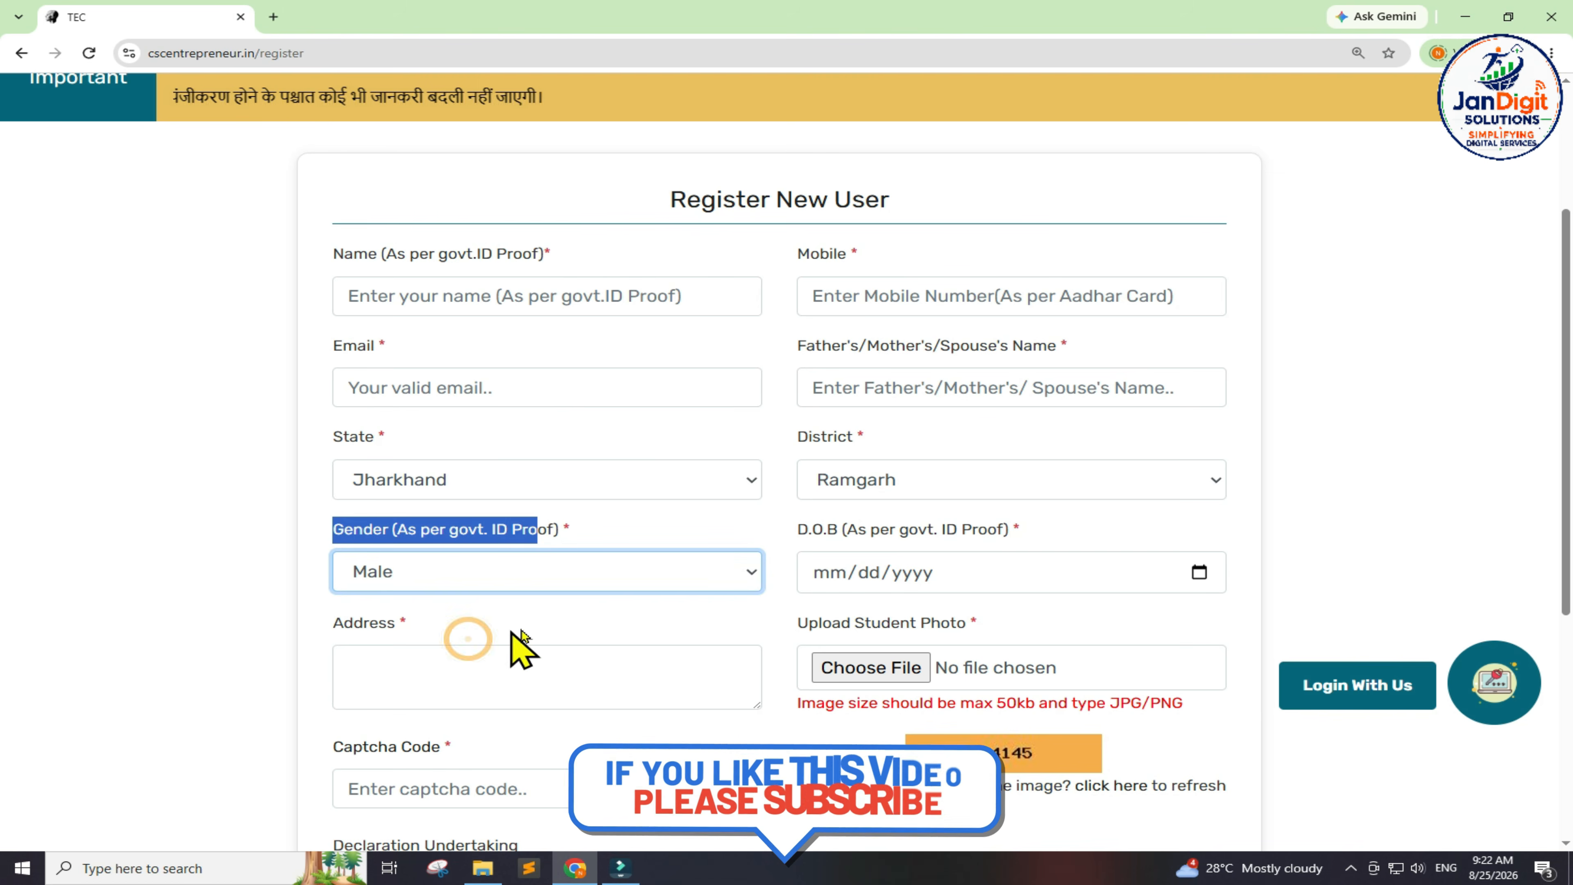
{"action": "left_click_drag", "start_coordinate": [798, 538], "coordinate": [1018, 545]}
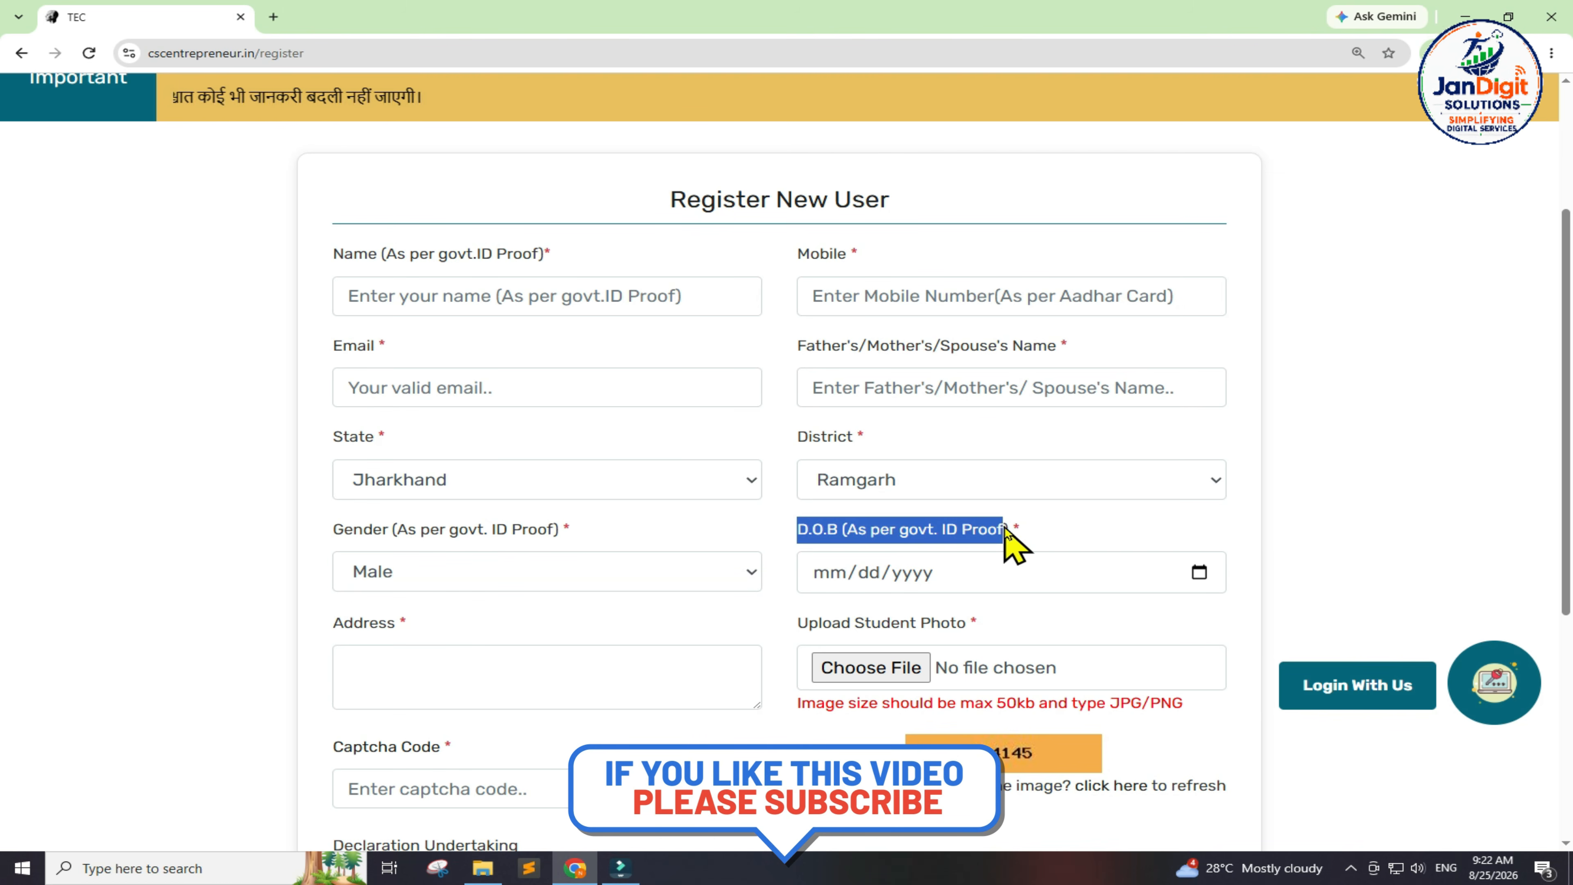
{"action": "left_click", "coordinate": [1199, 571]}
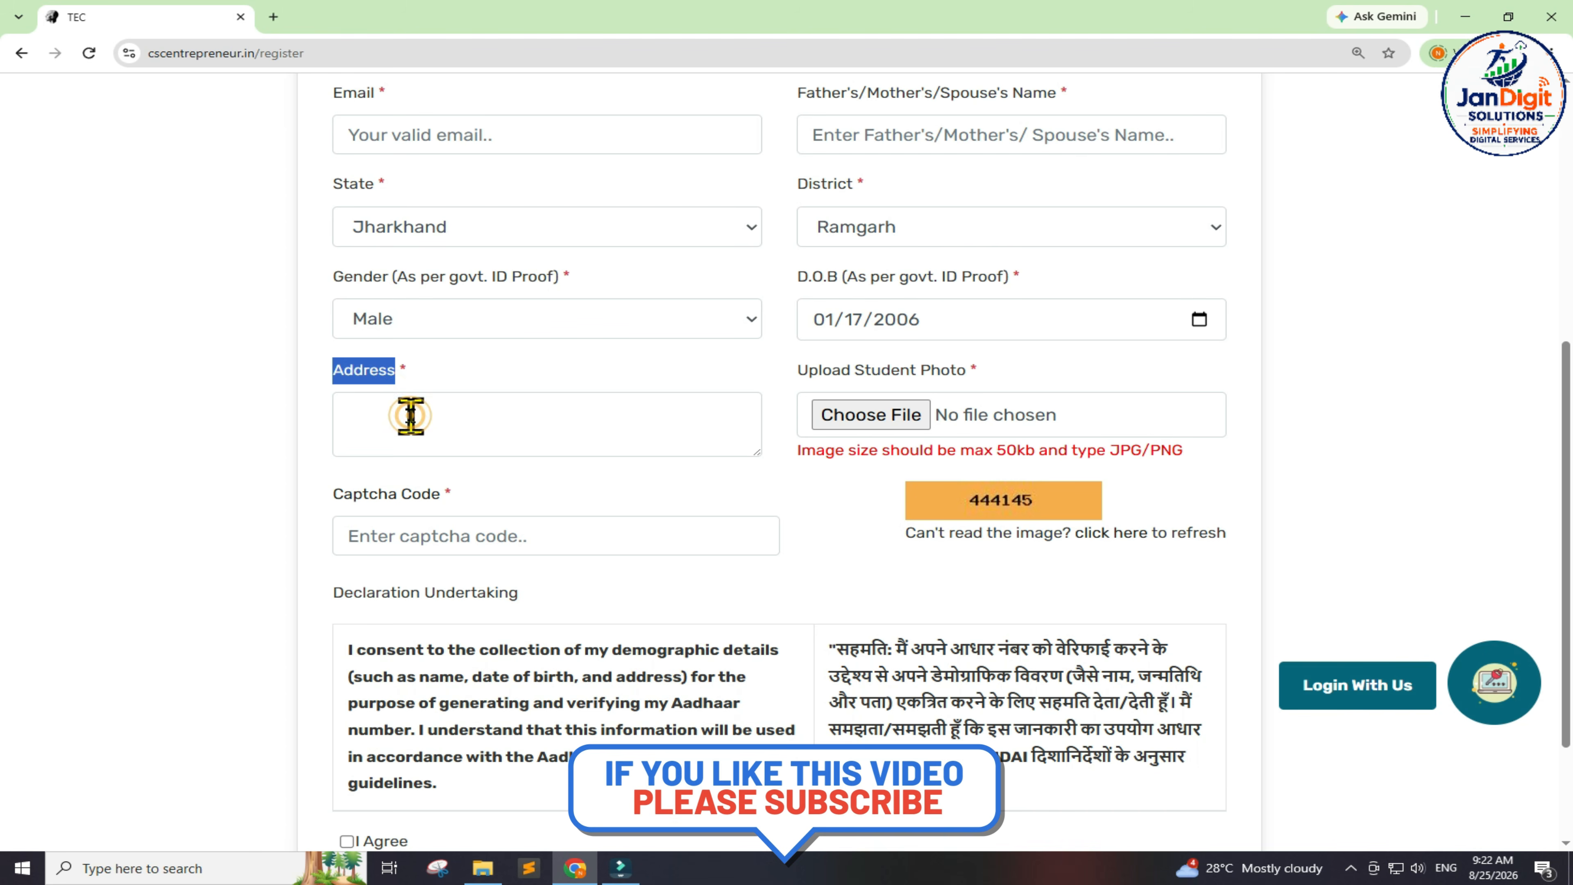
- Examine the address field and the size and file type requirements for the student photo upload
{"action": "left_click", "coordinate": [411, 416]}
{"action": "left_click_drag", "start_coordinate": [797, 372], "coordinate": [967, 372]}
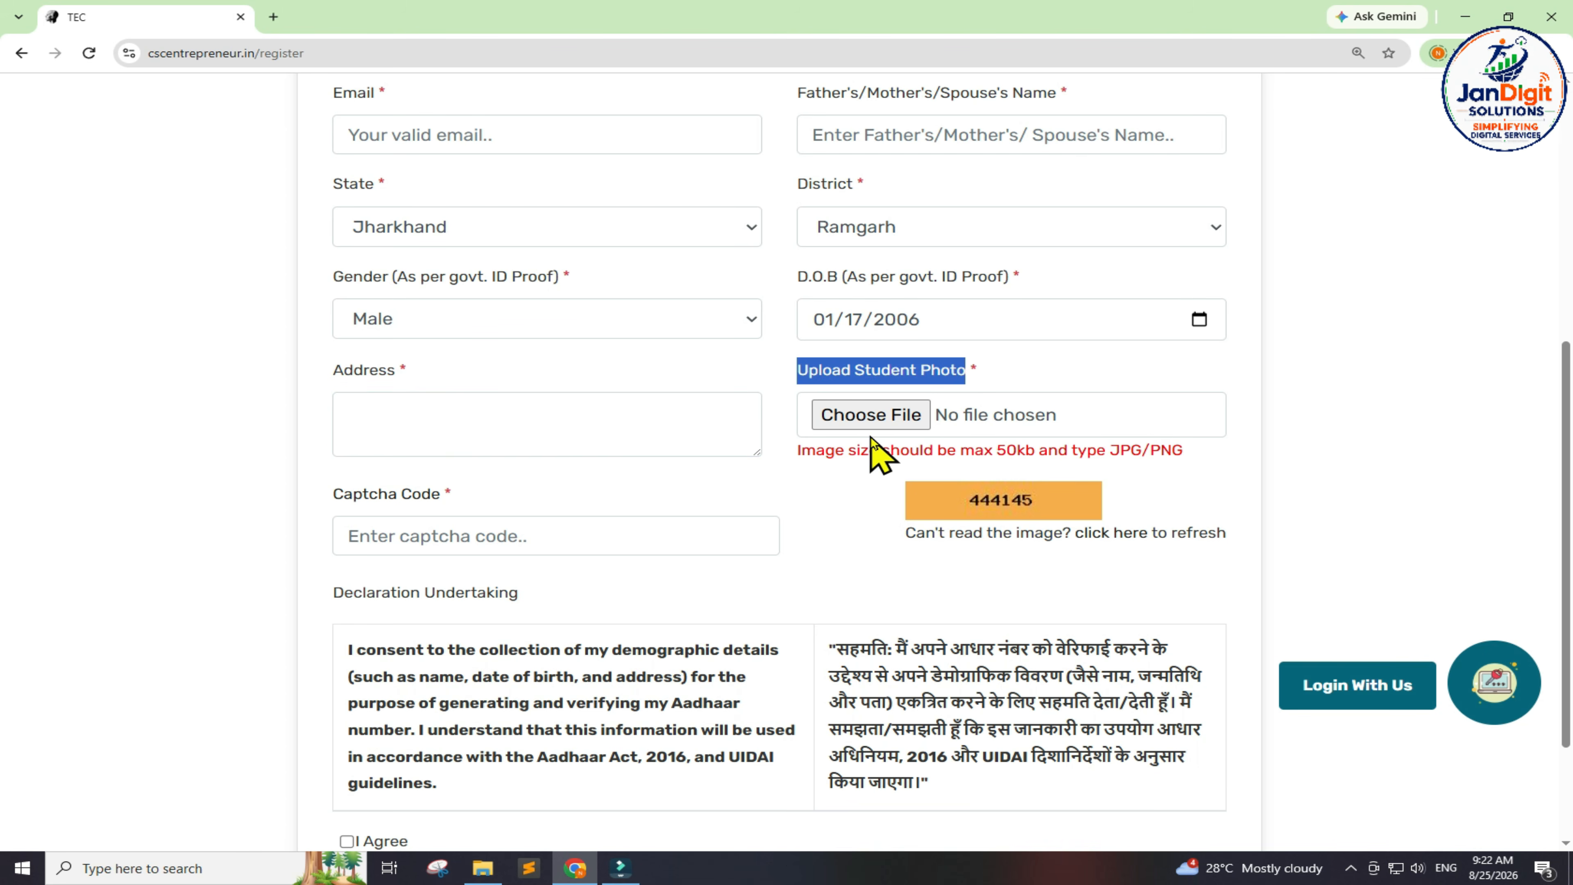
{"action": "left_click_drag", "start_coordinate": [960, 449], "coordinate": [1121, 451]}
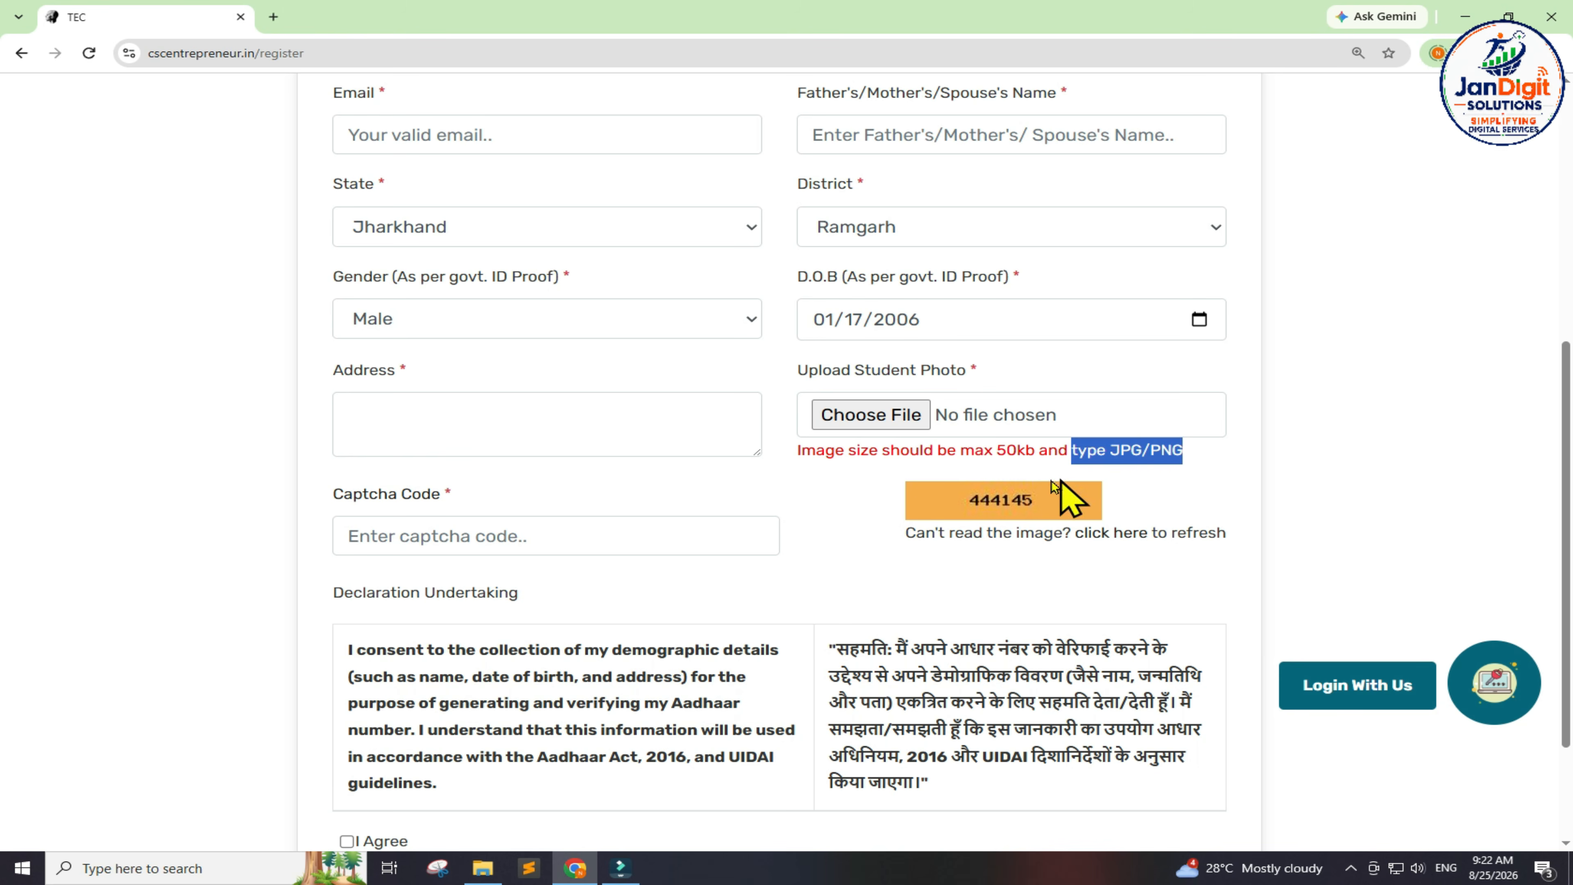
- Agree to the declaration undertaking below the captcha field and submit the registration form
{"action": "left_click", "coordinate": [620, 539]}
{"action": "scroll", "coordinate": [622, 544], "scroll_direction": "down", "scroll_amount": 3}
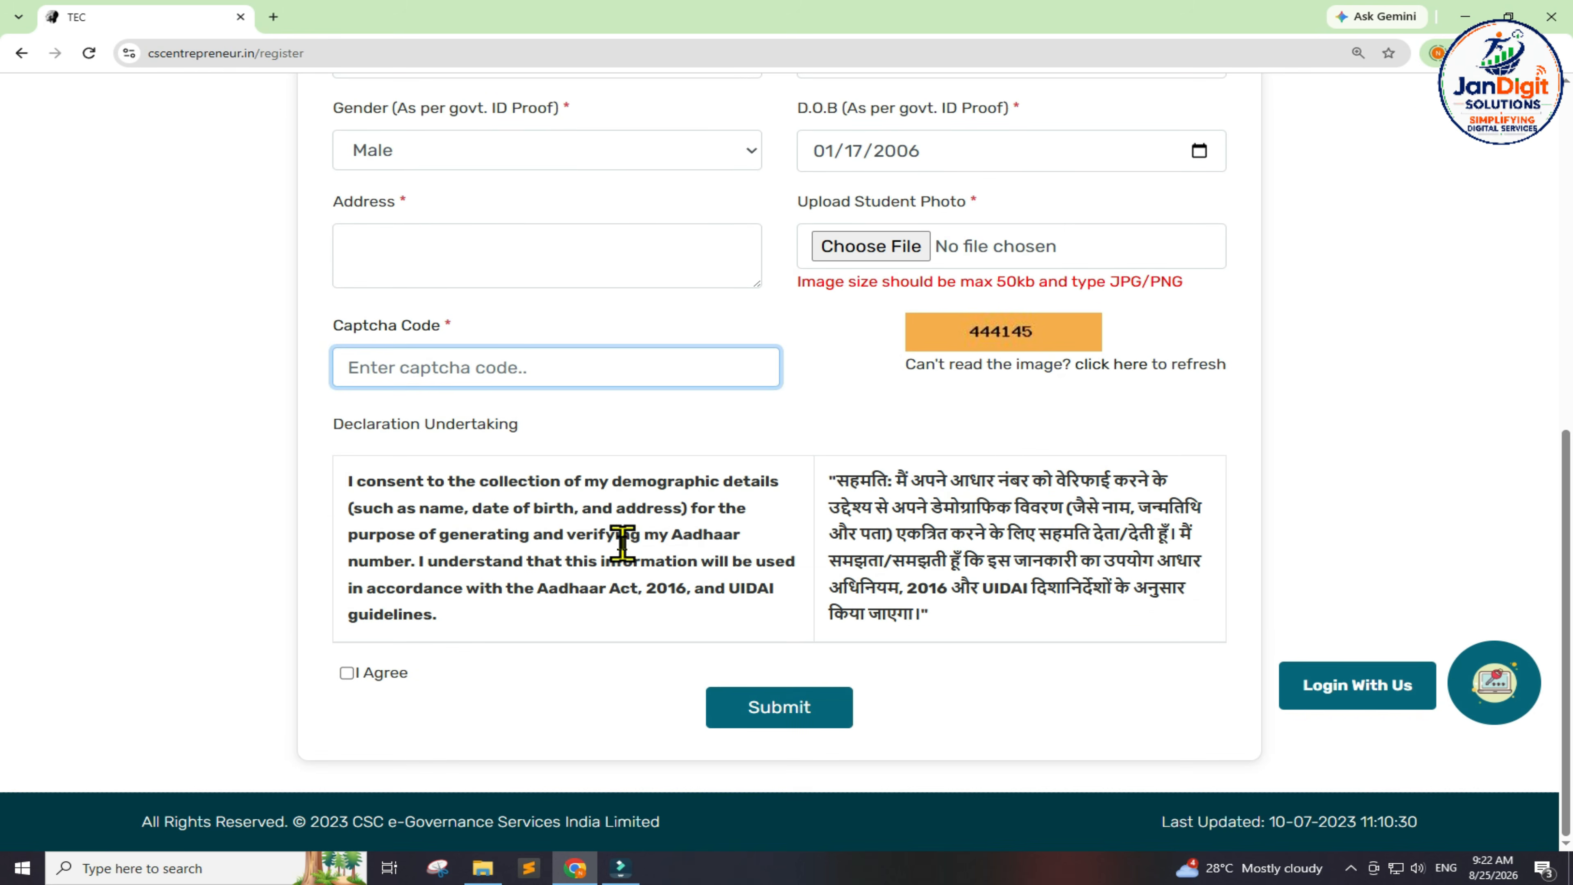
{"action": "left_click", "coordinate": [347, 673]}
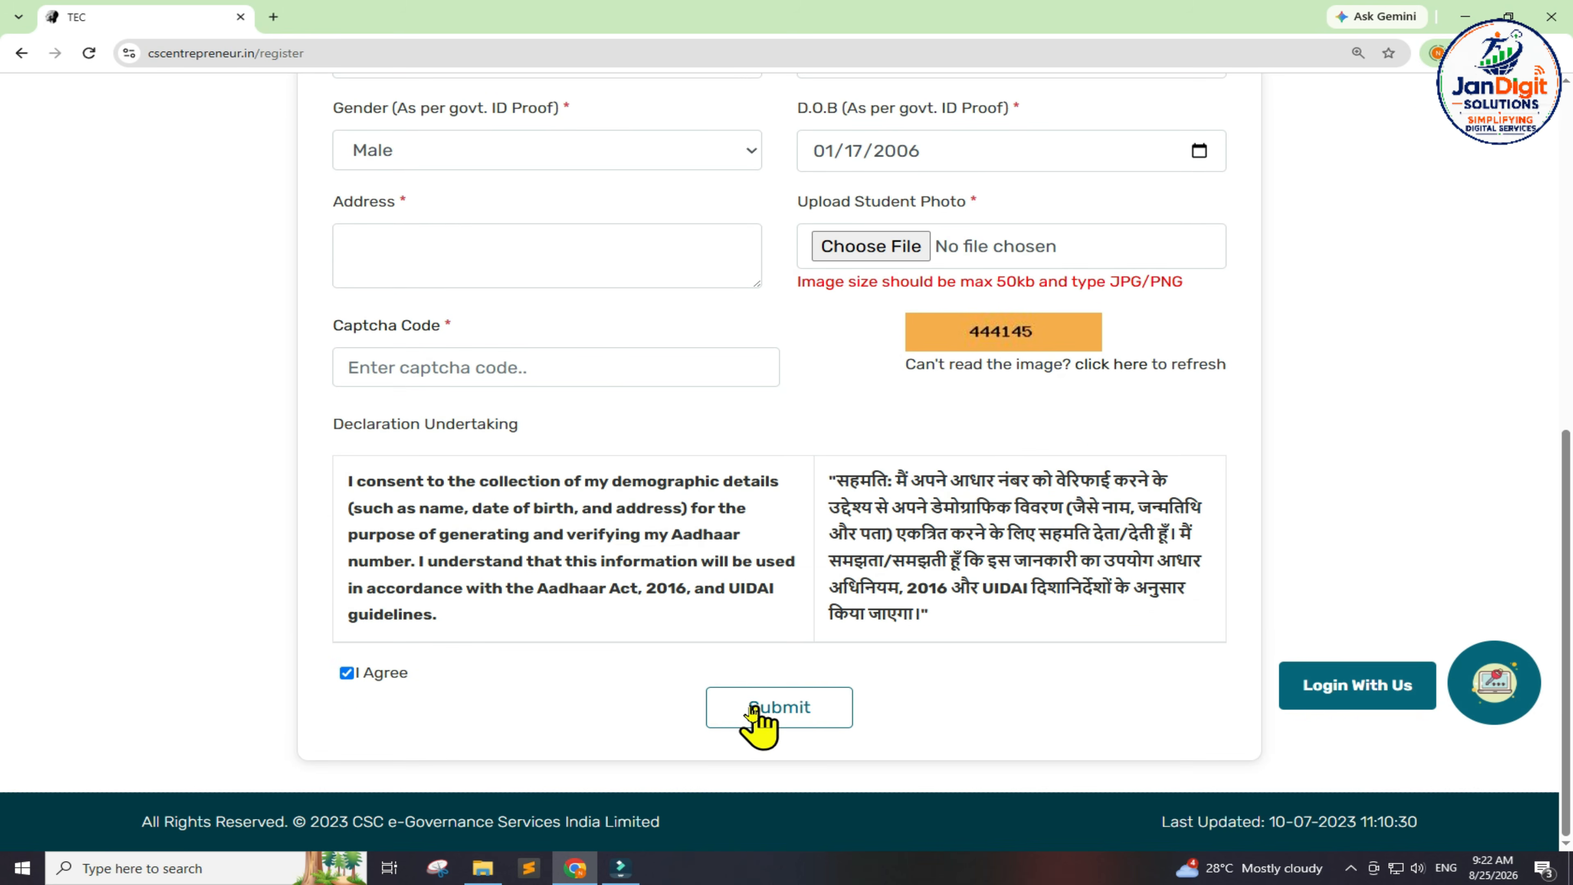
{"action": "left_click", "coordinate": [779, 707]}
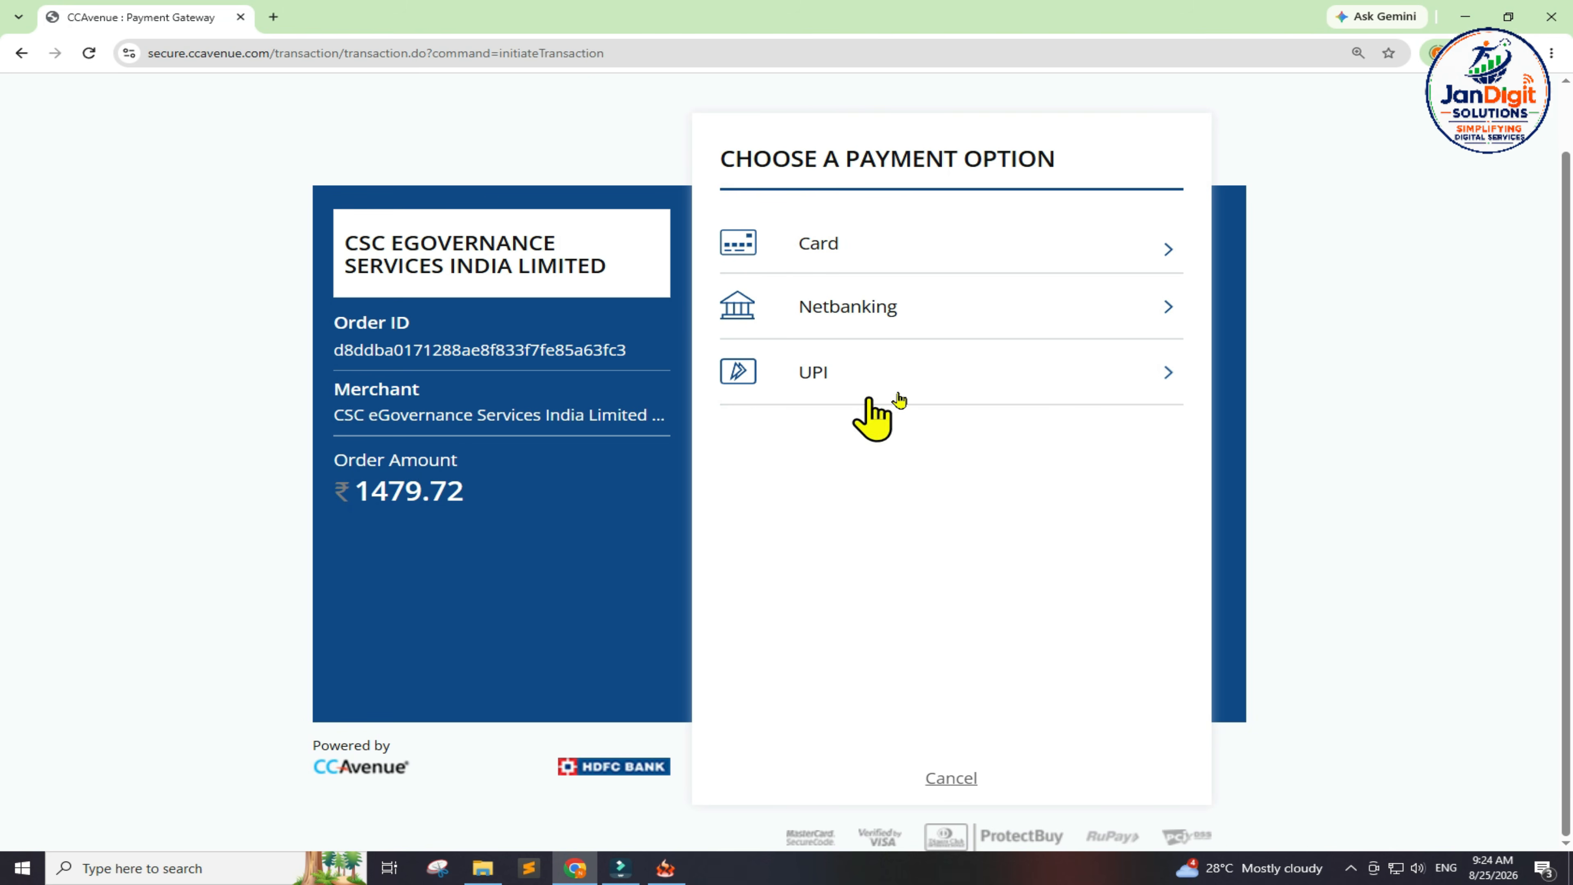
- Choose UPI as the payment option for the course fee and generate the payment QR code
{"action": "left_click", "coordinate": [843, 373]}
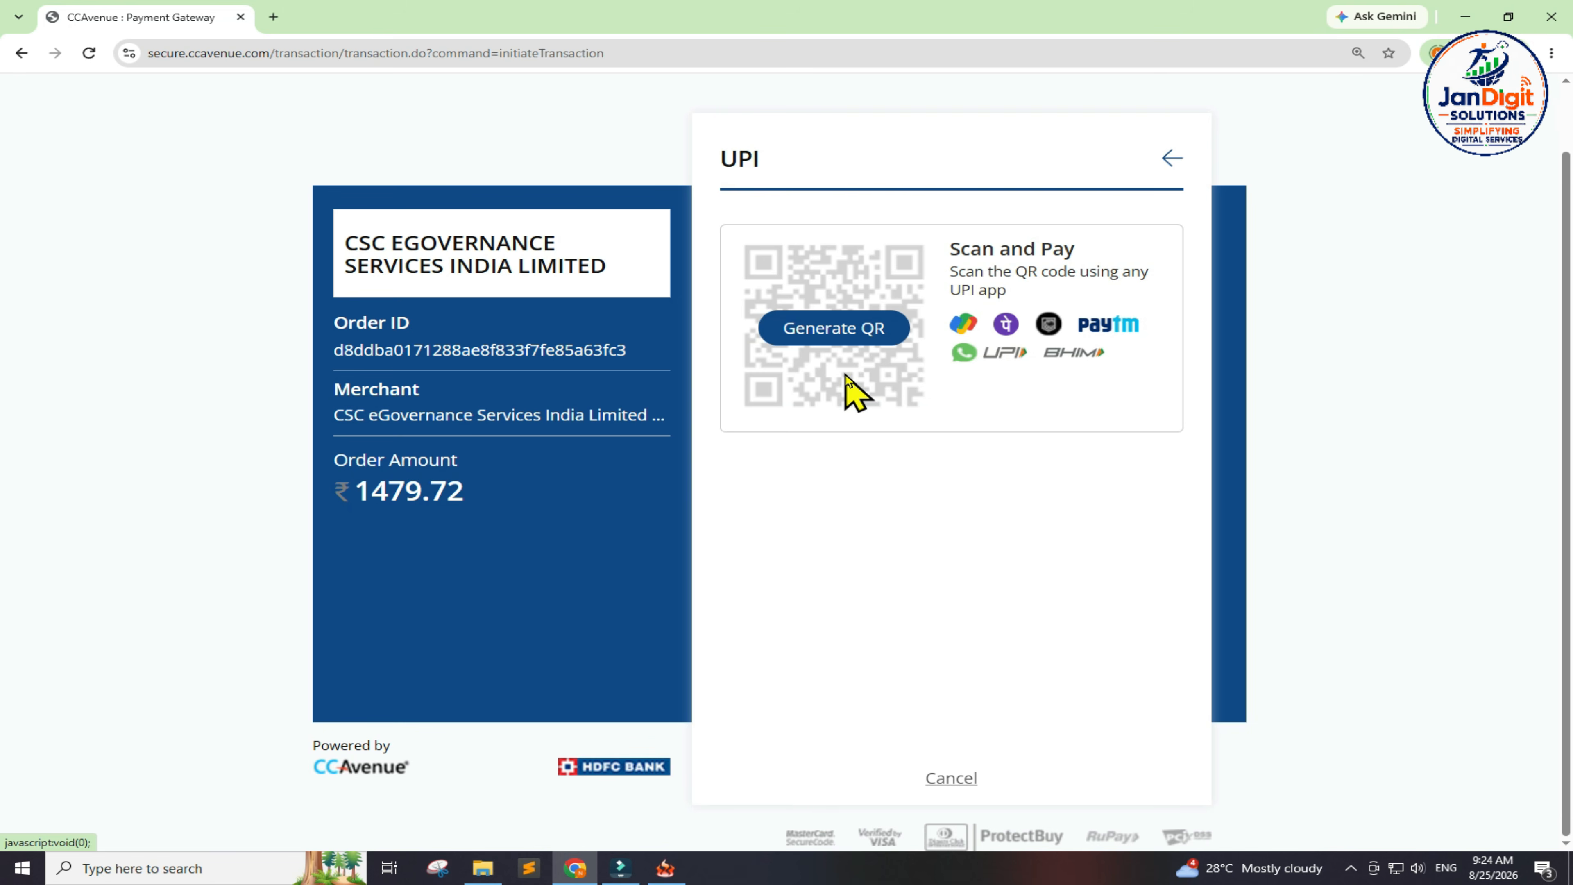
{"action": "left_click", "coordinate": [866, 337]}
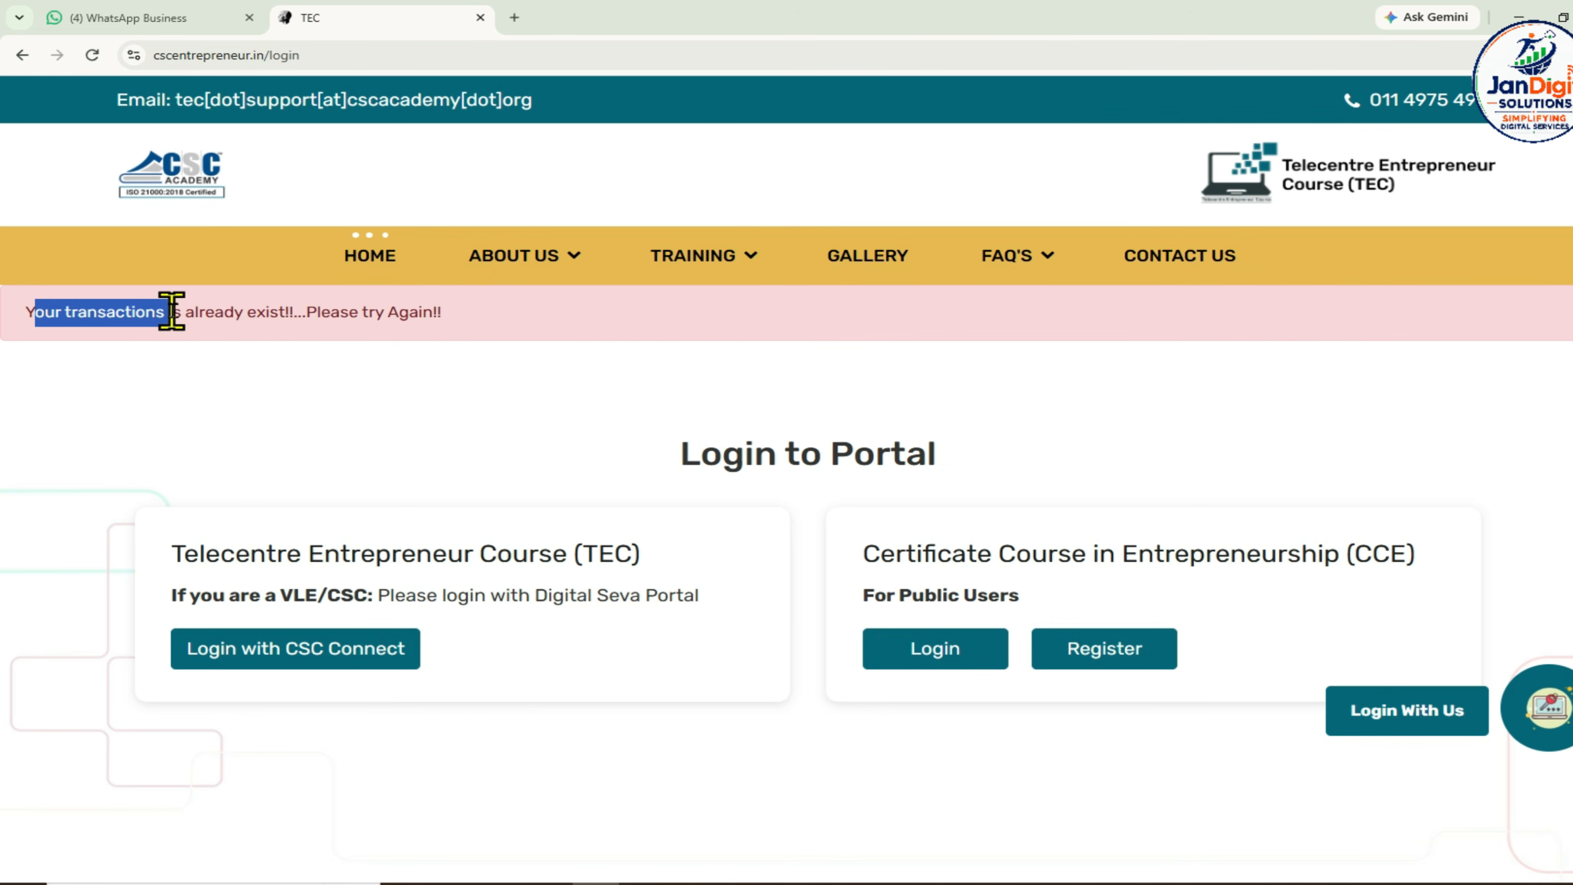
- Read the transaction notice on the portal's login page and the username and password details in the CCE Course registration email
{"action": "left_click_drag", "start_coordinate": [277, 313], "coordinate": [457, 334]}
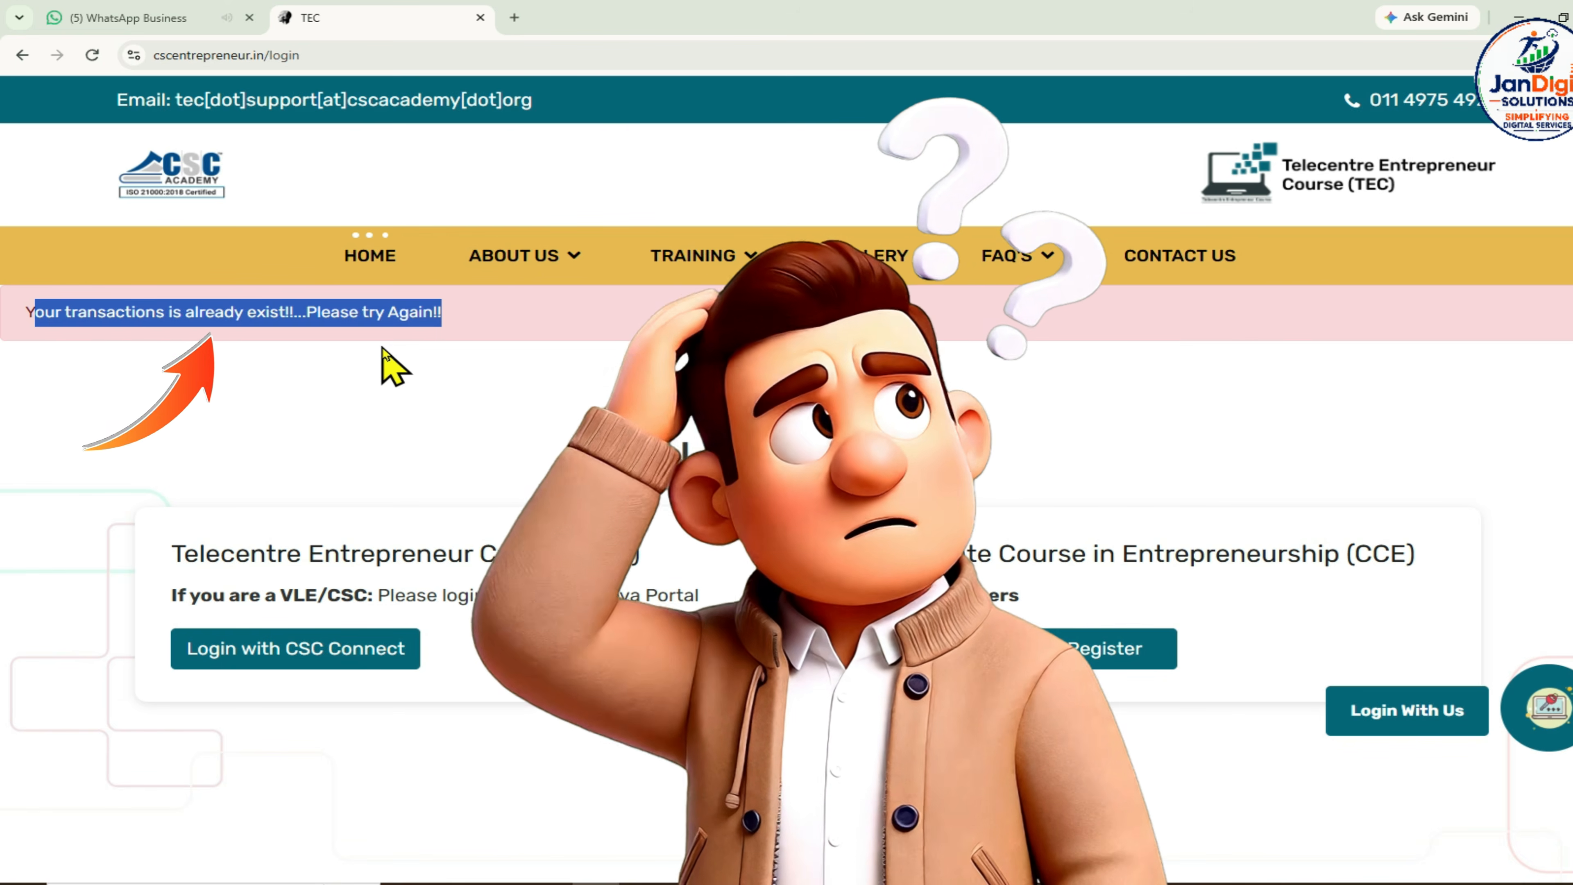
{"action": "left_click", "coordinate": [96, 346]}
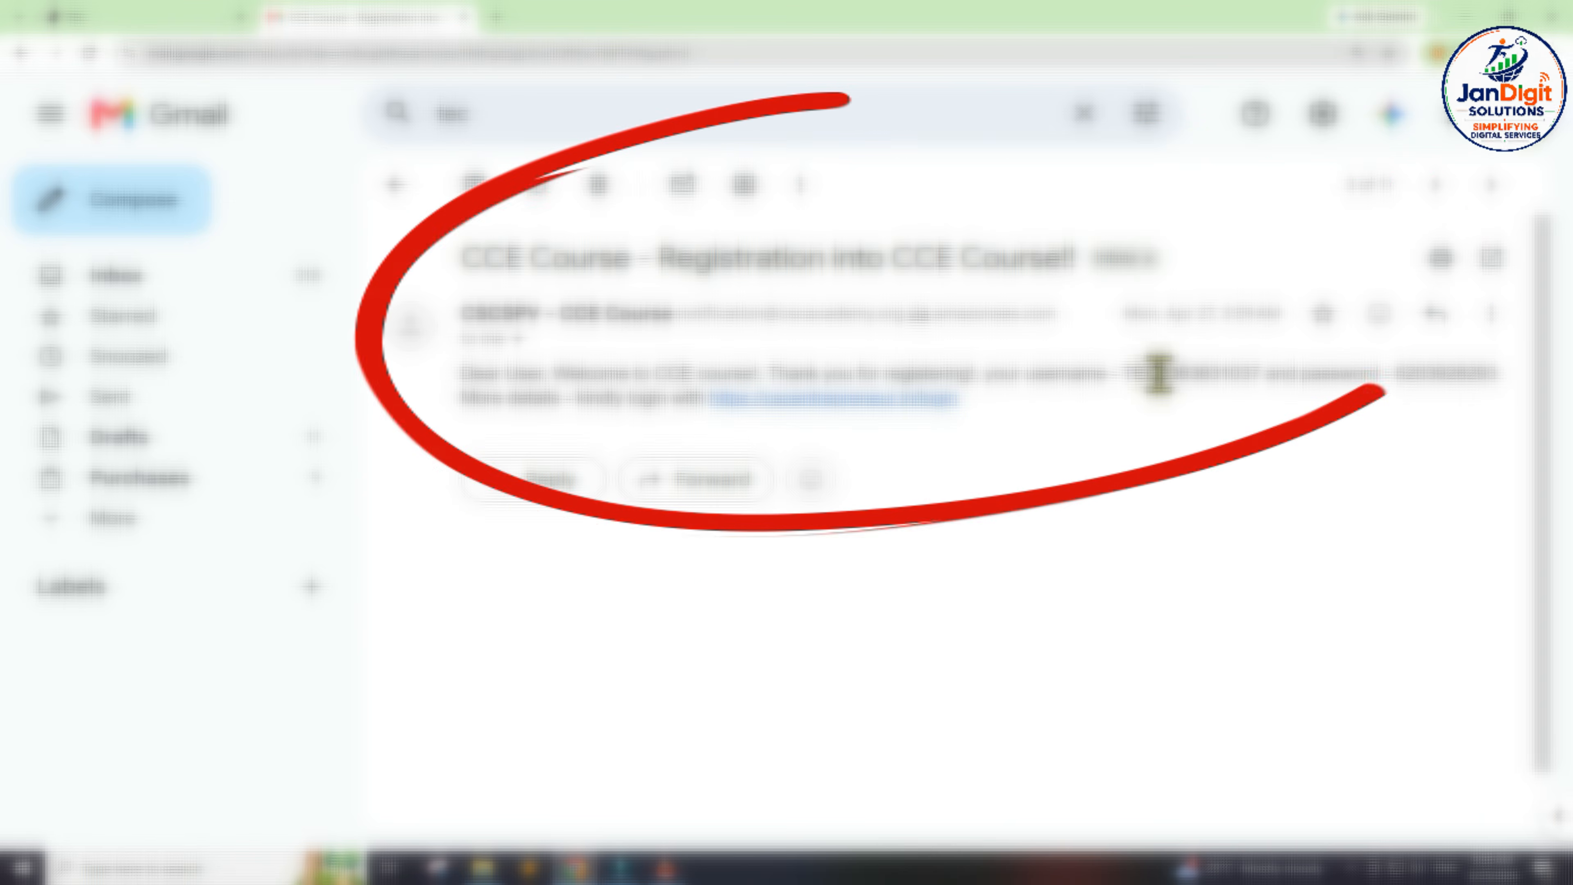
{"action": "left_click_drag", "start_coordinate": [1123, 372], "coordinate": [1250, 374]}
{"action": "left_click_drag", "start_coordinate": [1397, 372], "coordinate": [1486, 374]}
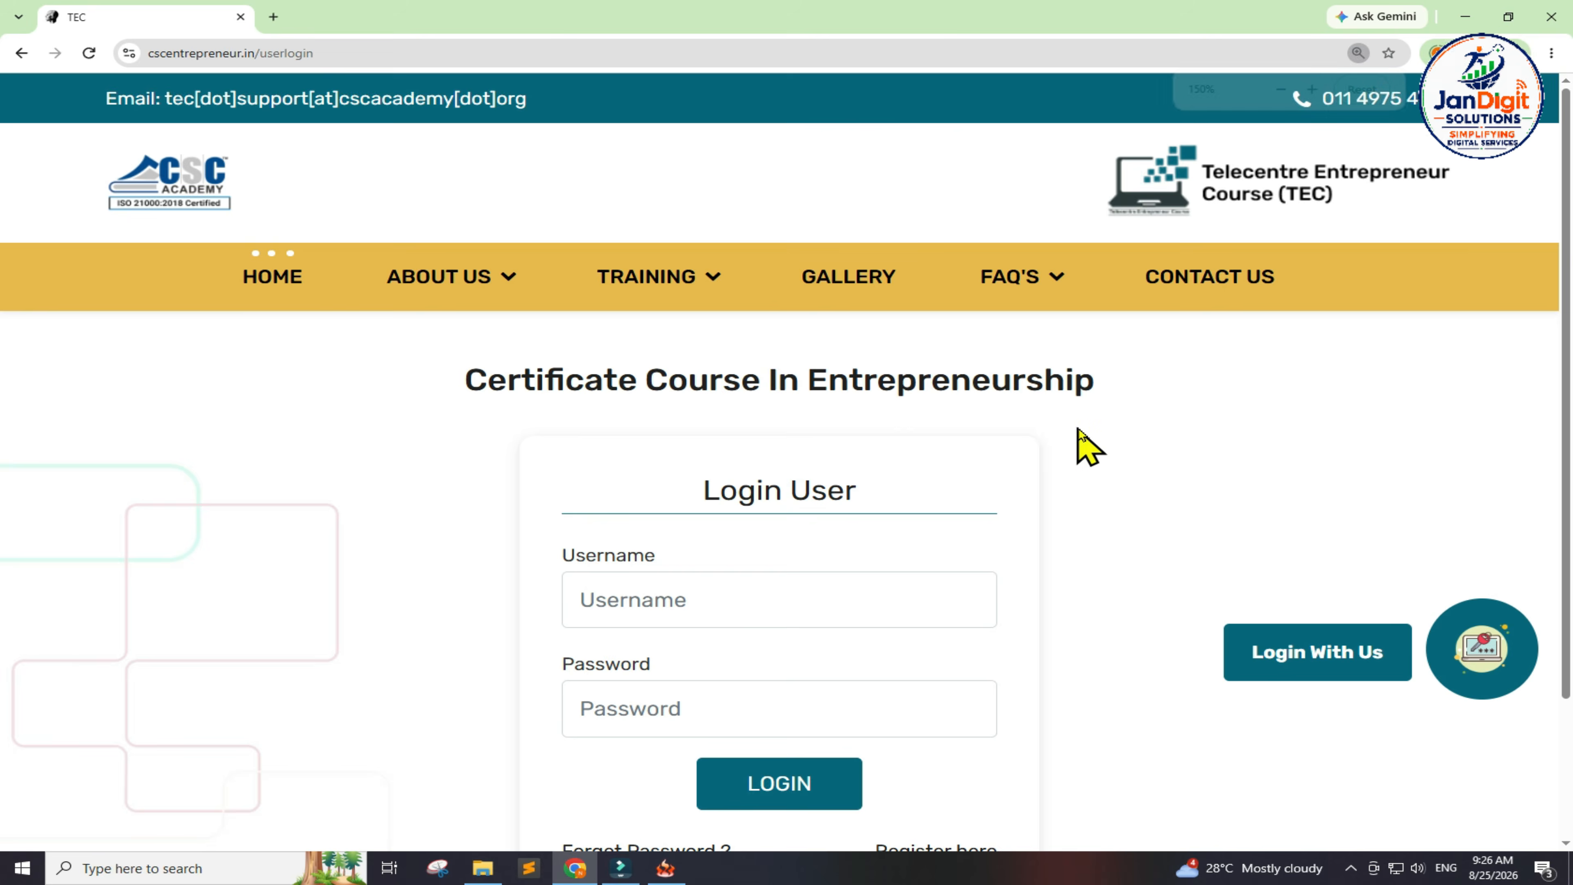
- Log in to the Certificate Course In Entrepreneurship portal with the account username and password
{"action": "scroll", "coordinate": [1084, 443], "scroll_direction": "down", "scroll_amount": 3}
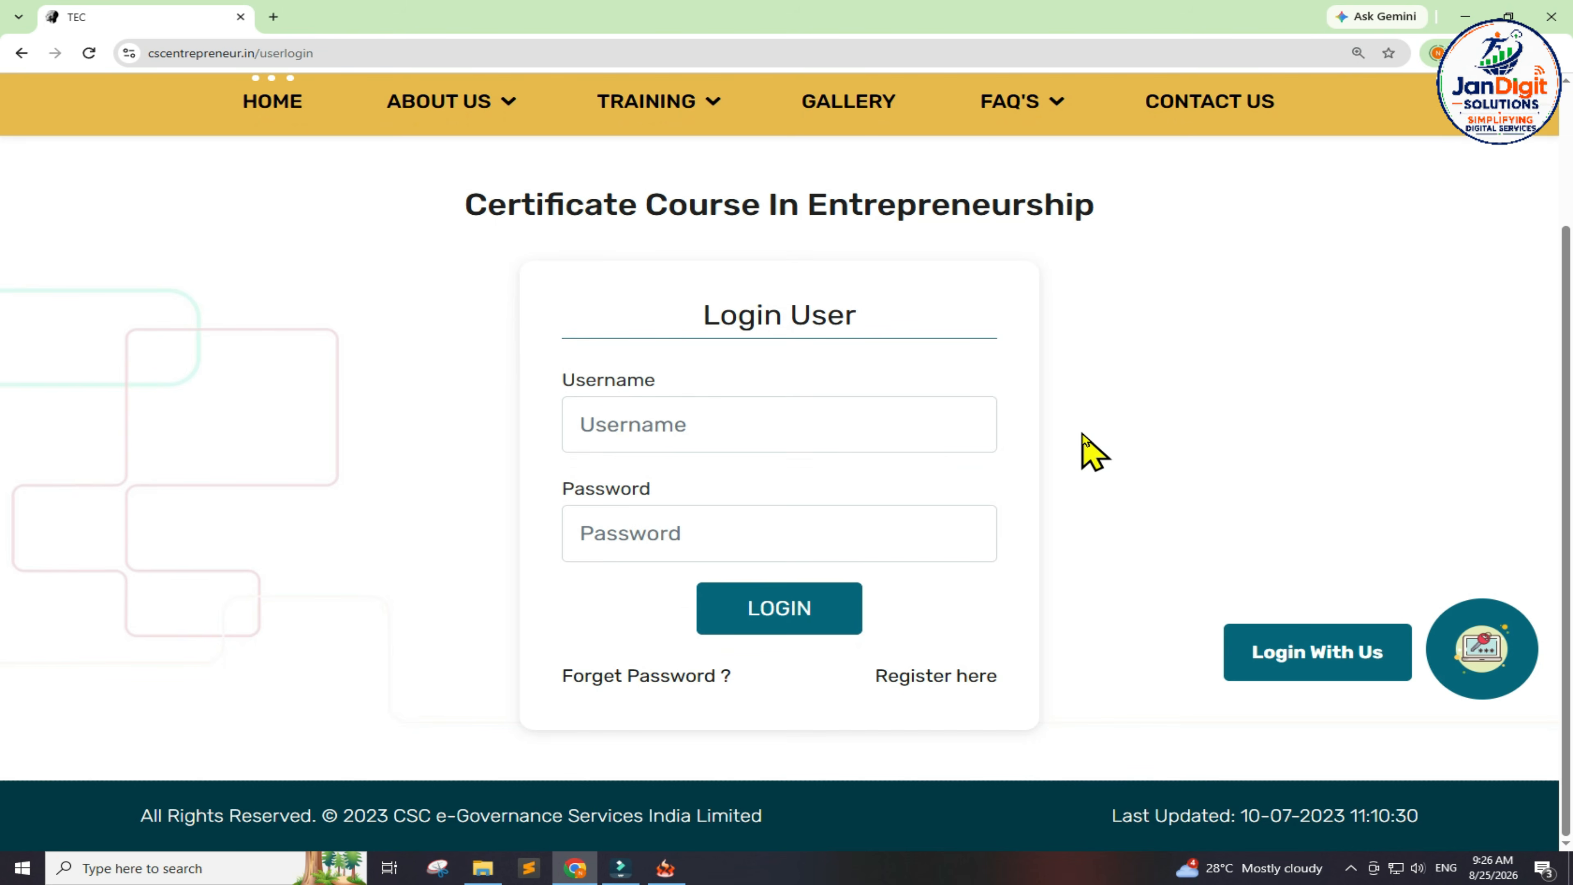
{"action": "left_click_drag", "start_coordinate": [572, 385], "coordinate": [658, 386]}
{"action": "left_click", "coordinate": [635, 425]}
{"action": "left_click_drag", "start_coordinate": [563, 489], "coordinate": [647, 496]}
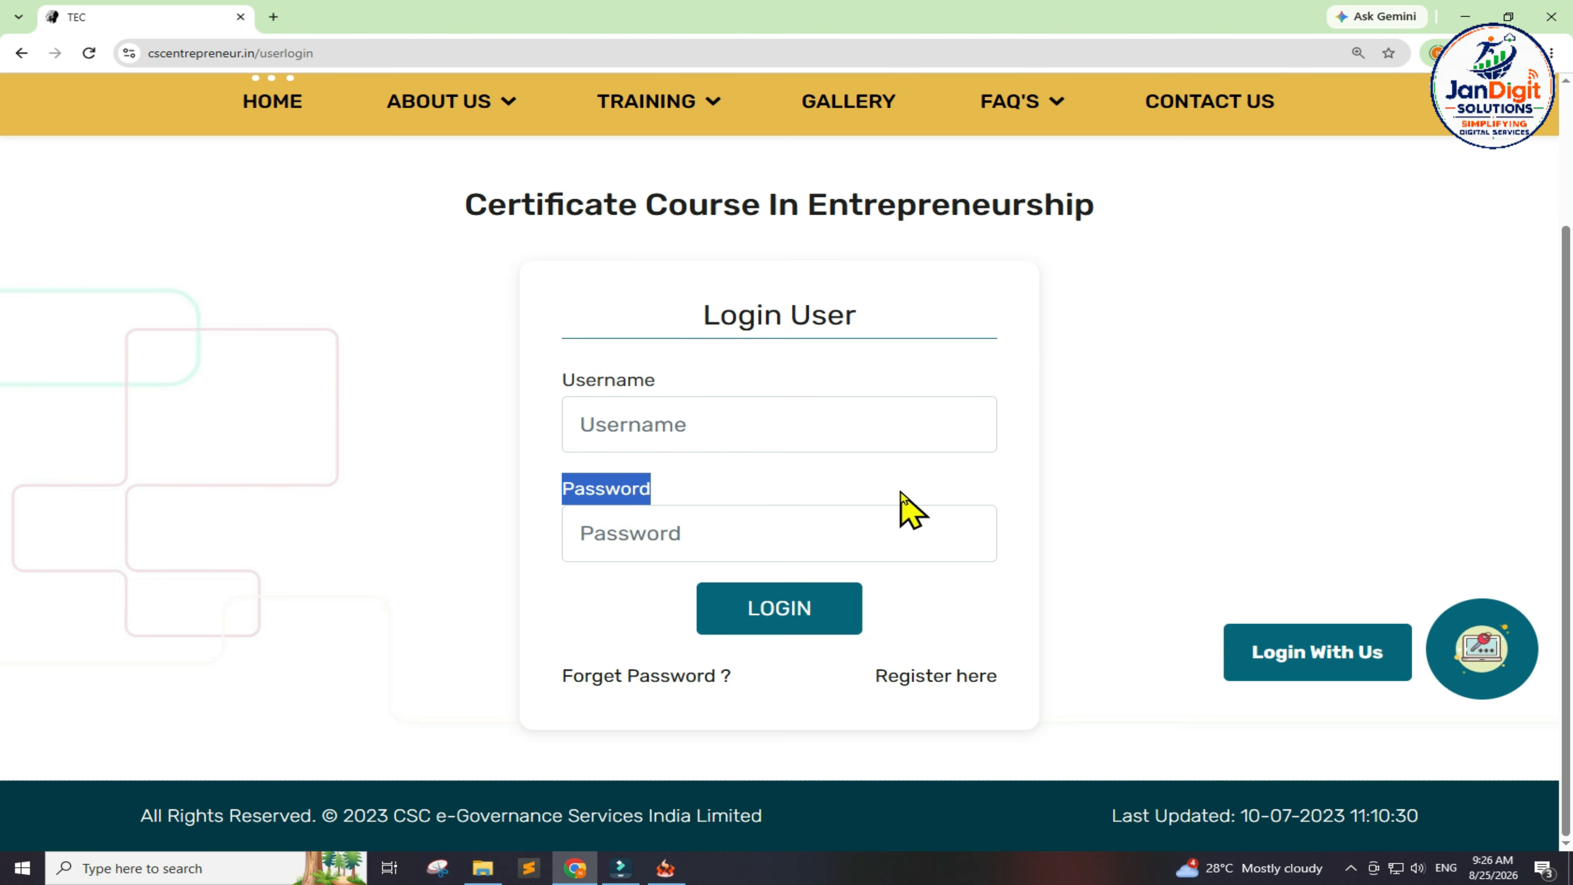
{"action": "left_click", "coordinate": [656, 544]}
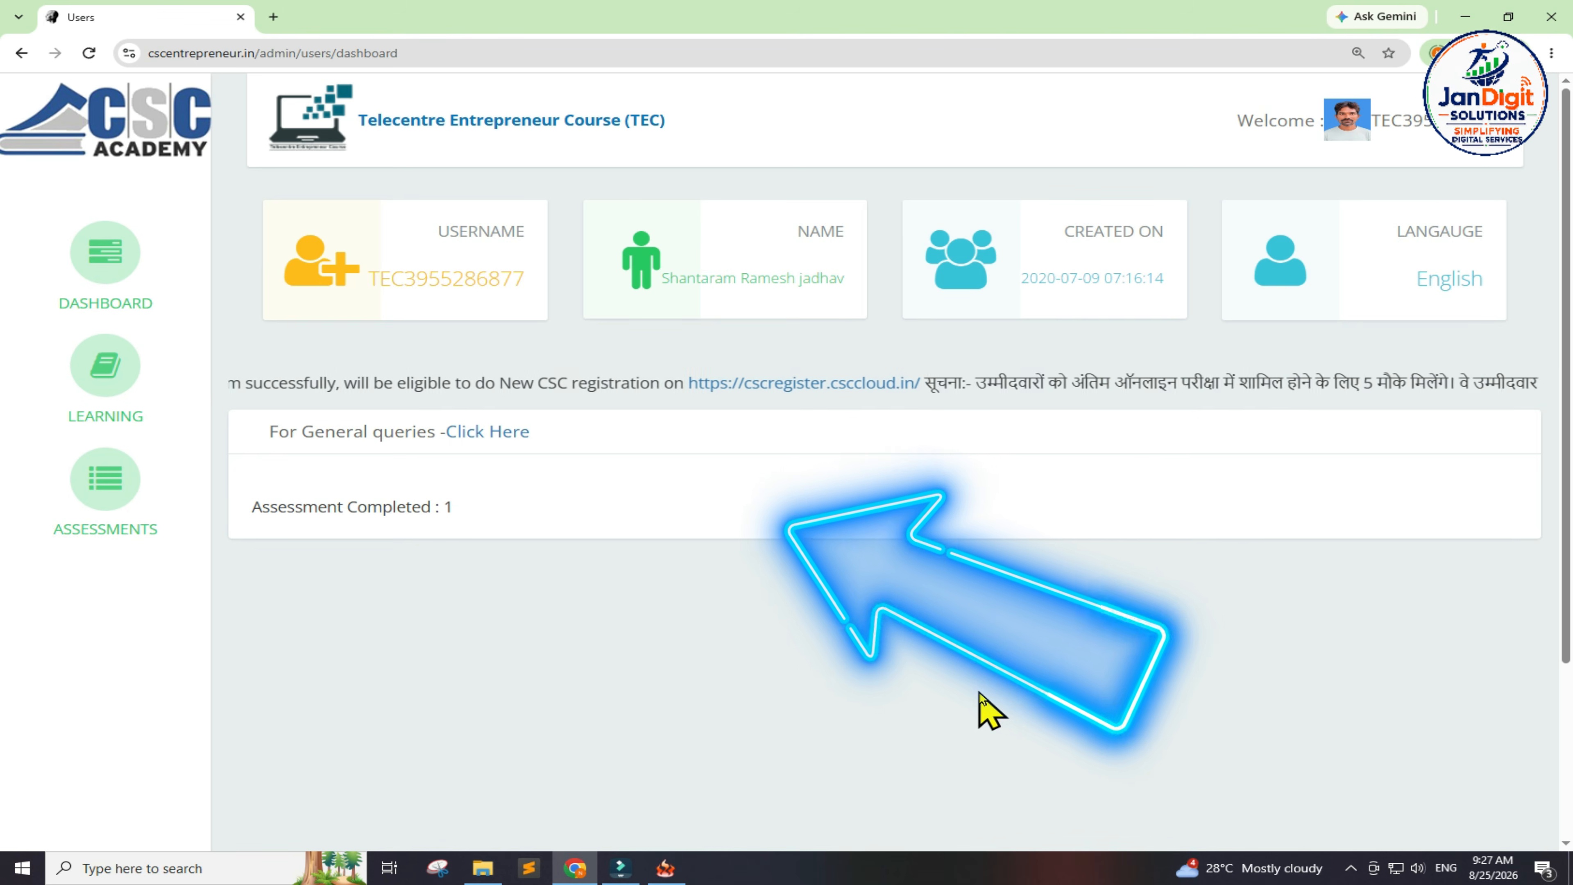
- Check the completed assessments and the scrolling candidate notice on the course dashboard
{"action": "left_click_drag", "start_coordinate": [252, 507], "coordinate": [443, 507]}
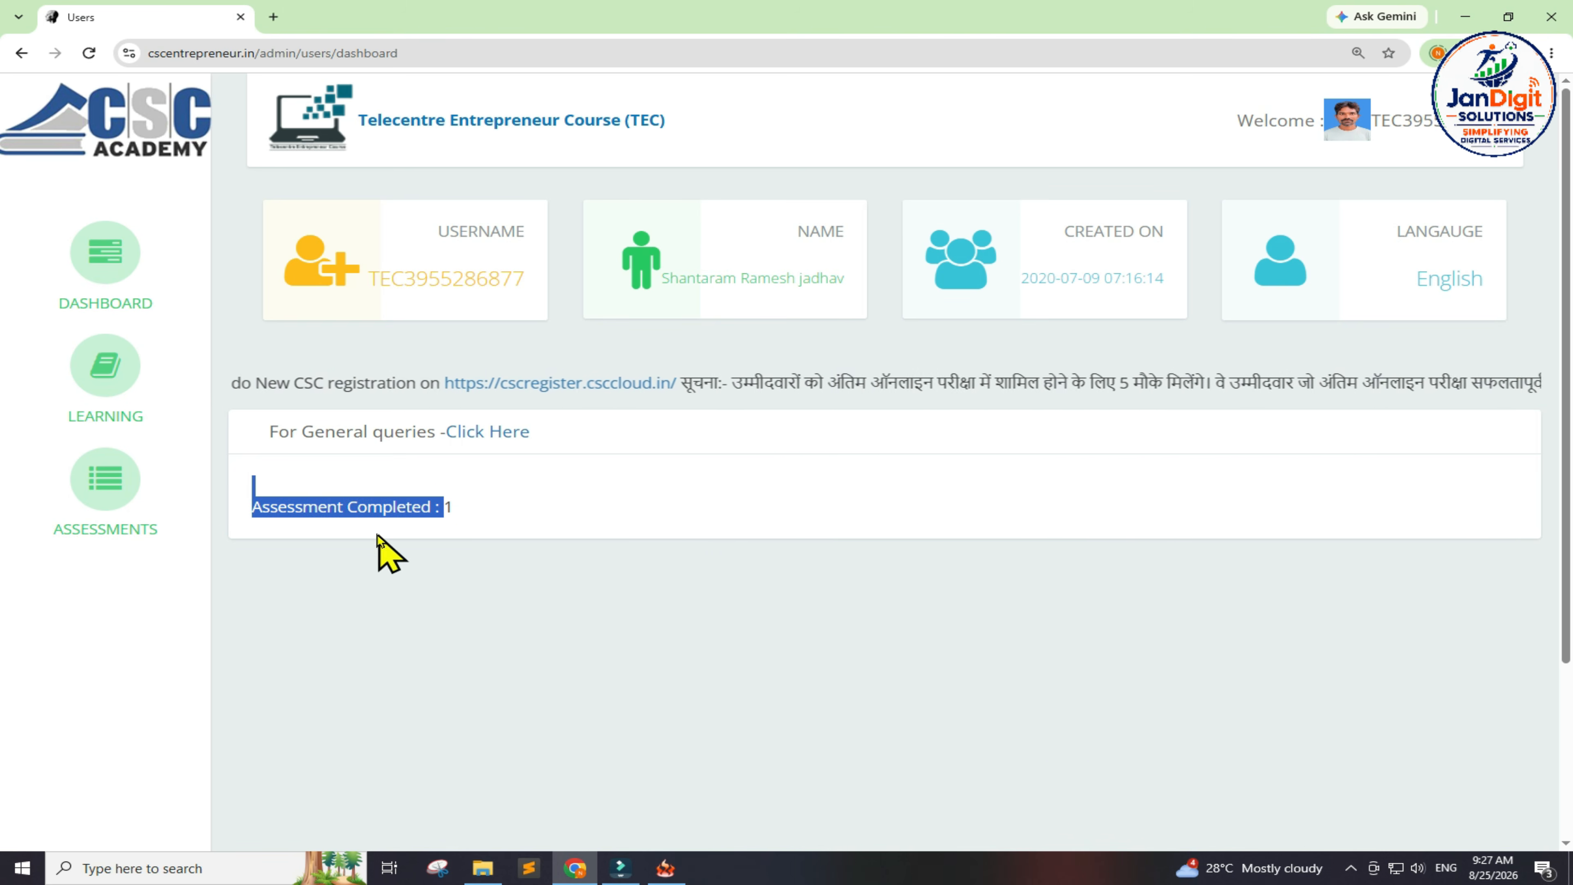
{"action": "left_click", "coordinate": [434, 531]}
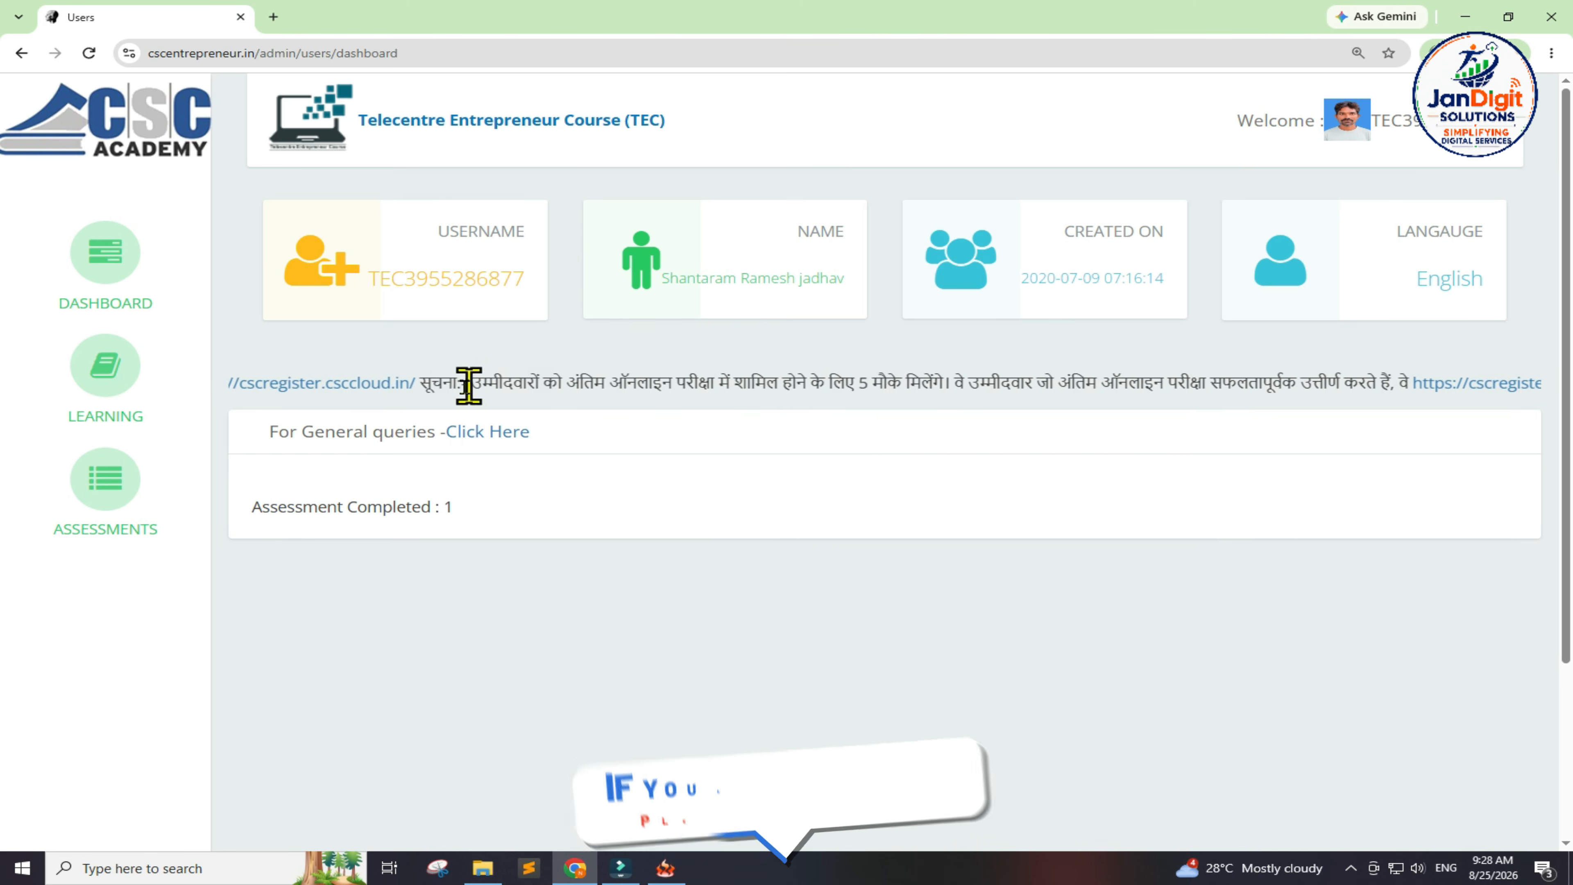
{"action": "left_click_drag", "start_coordinate": [402, 382], "coordinate": [440, 382]}
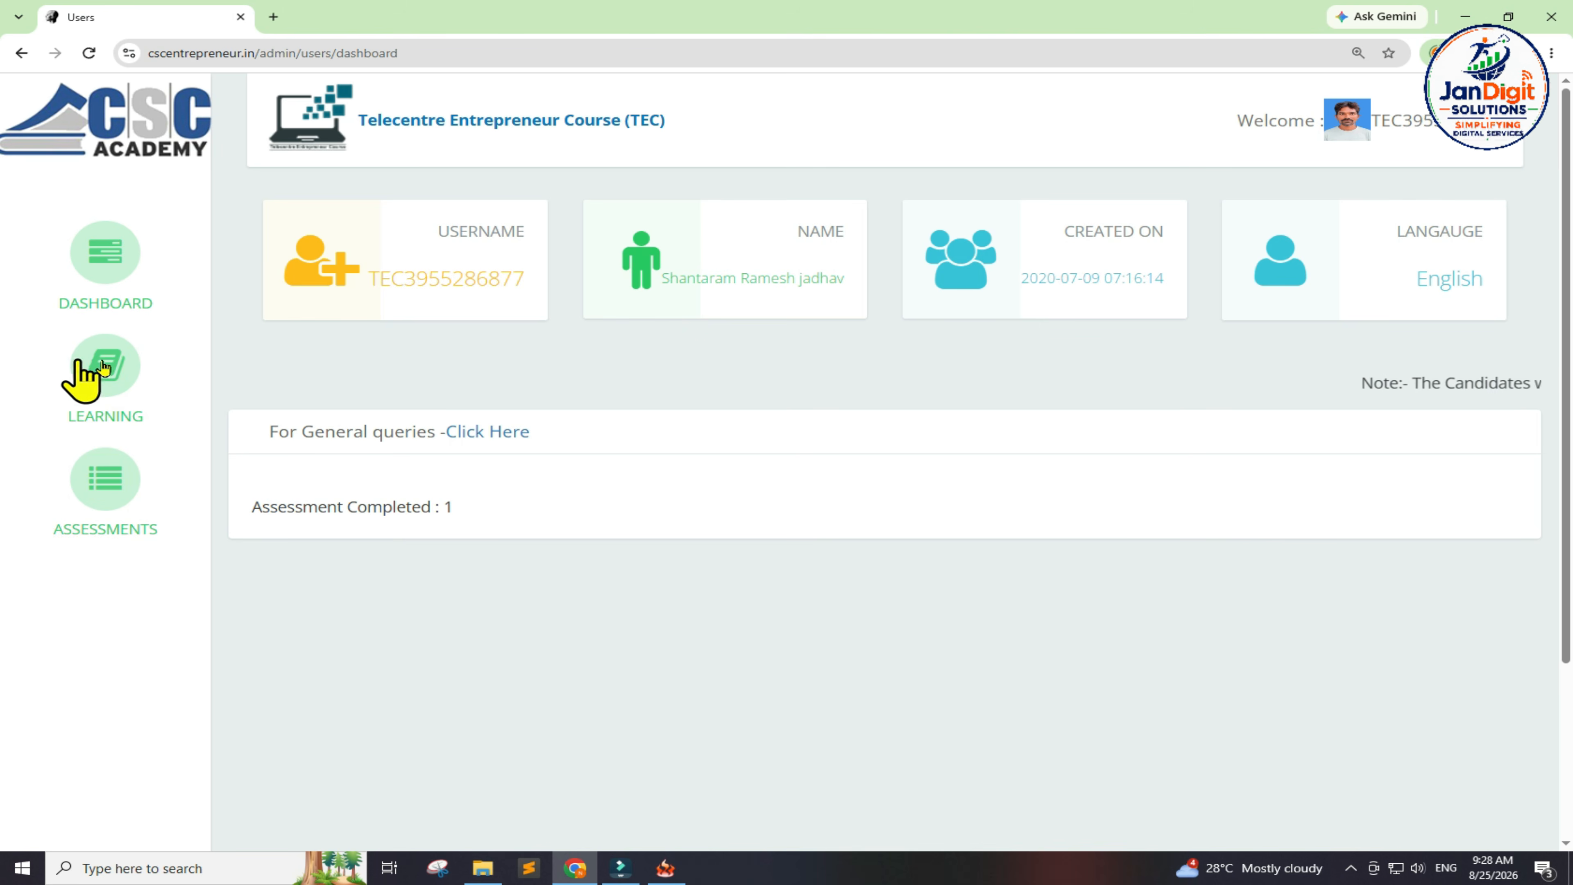
- Open the learning modules and review the list with its material, English video and Hindi video columns
{"action": "left_click", "coordinate": [114, 383]}
{"action": "scroll", "coordinate": [1123, 492], "scroll_direction": "down", "scroll_amount": 5}
{"action": "scroll", "coordinate": [1060, 612], "scroll_direction": "up", "scroll_amount": 5}
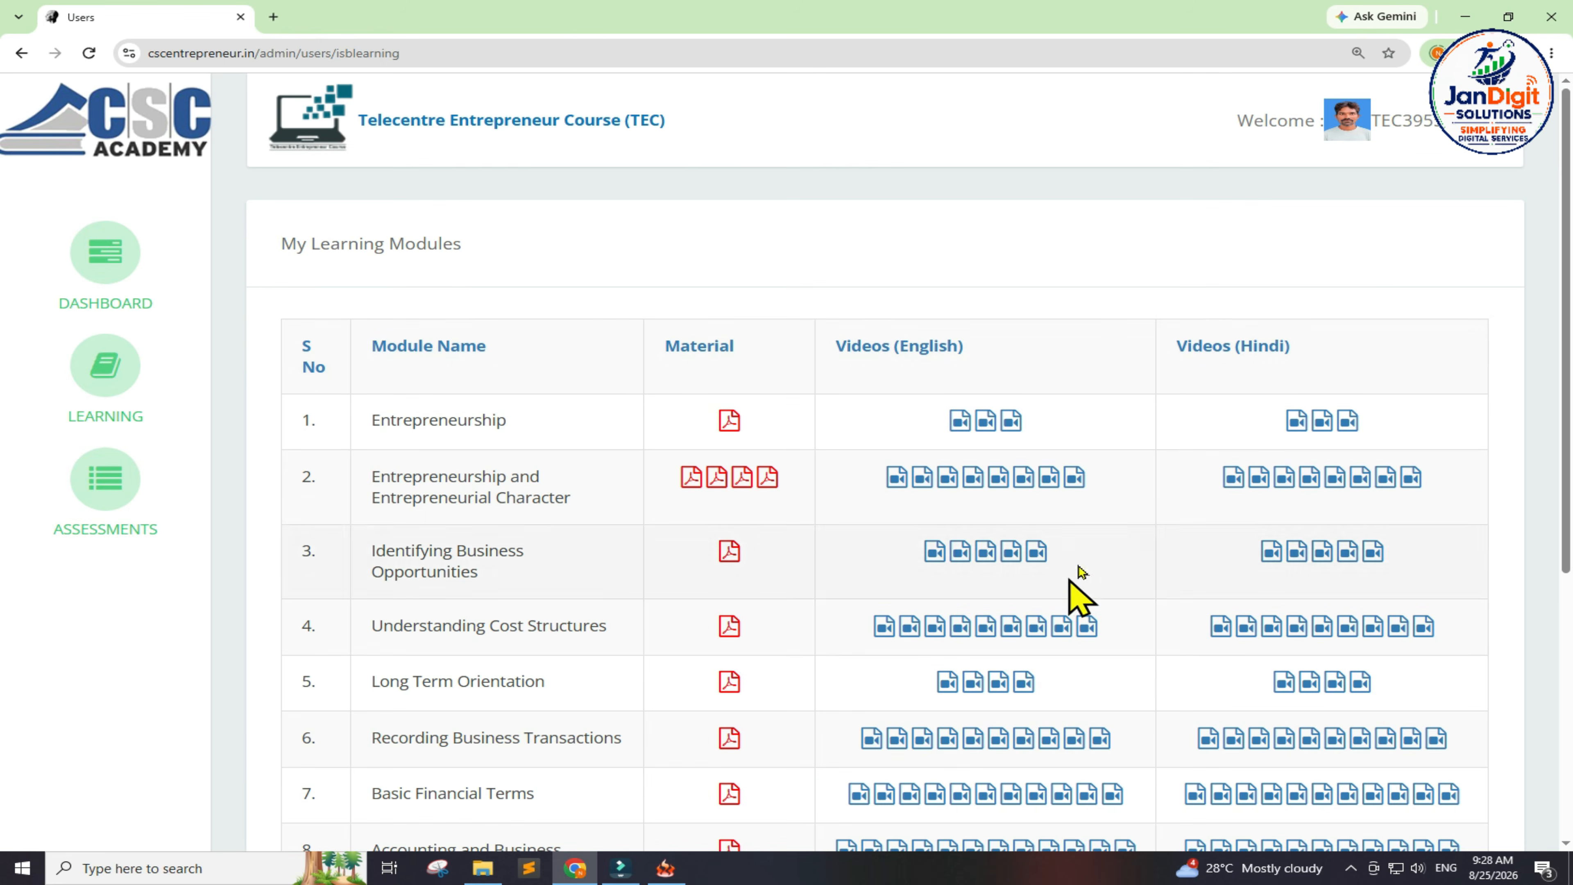
{"action": "left_click_drag", "start_coordinate": [652, 353], "coordinate": [946, 345]}
{"action": "left_click_drag", "start_coordinate": [1167, 350], "coordinate": [1309, 365]}
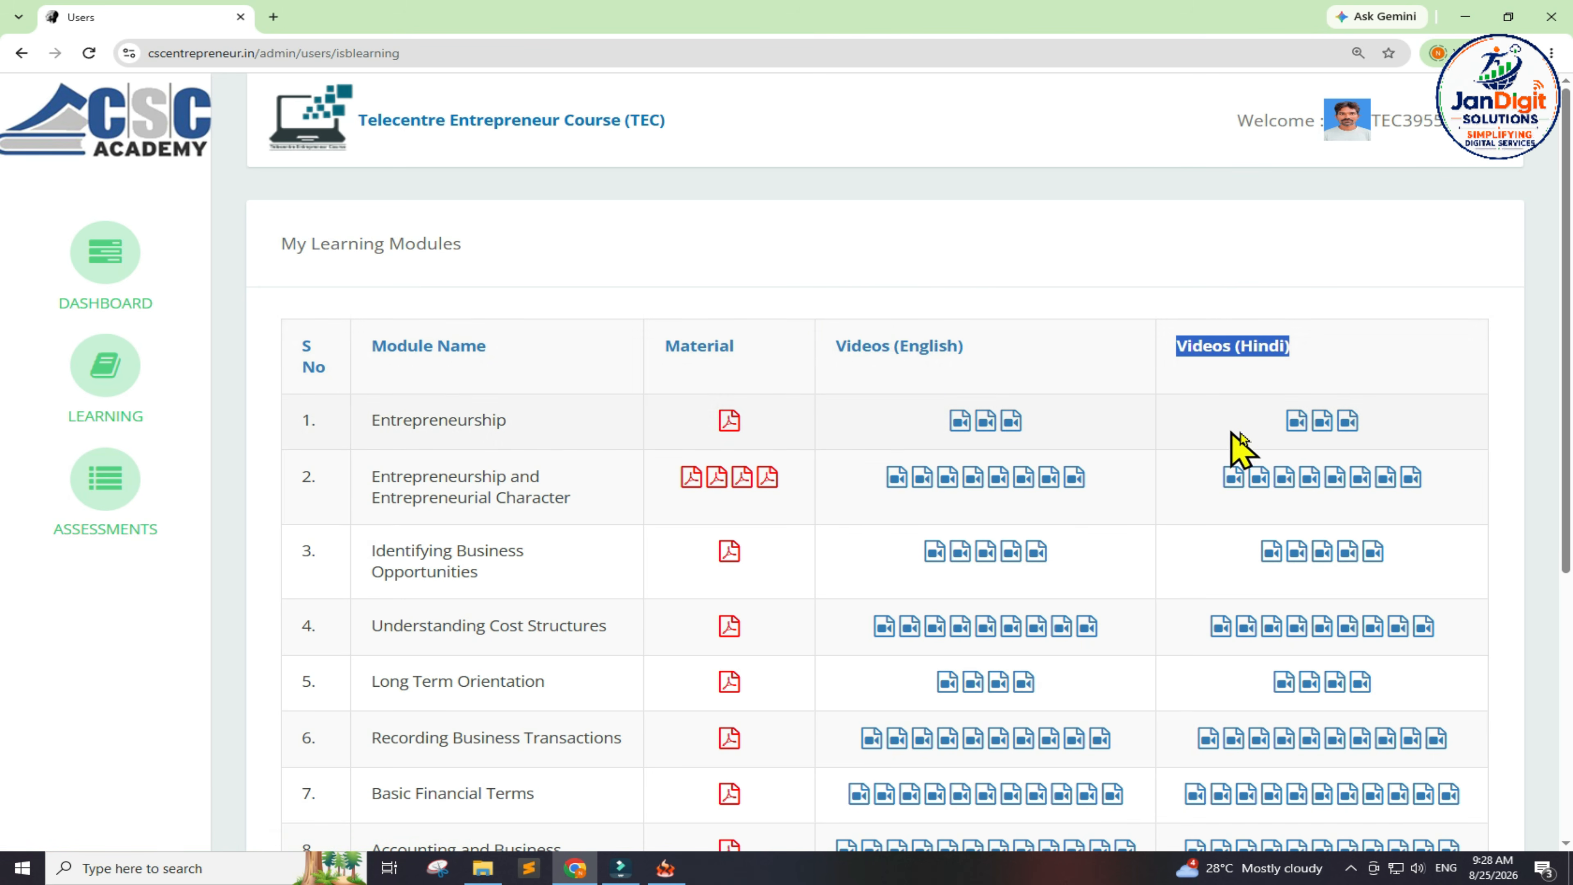
{"action": "scroll", "coordinate": [1232, 453], "scroll_direction": "down", "scroll_amount": 5}
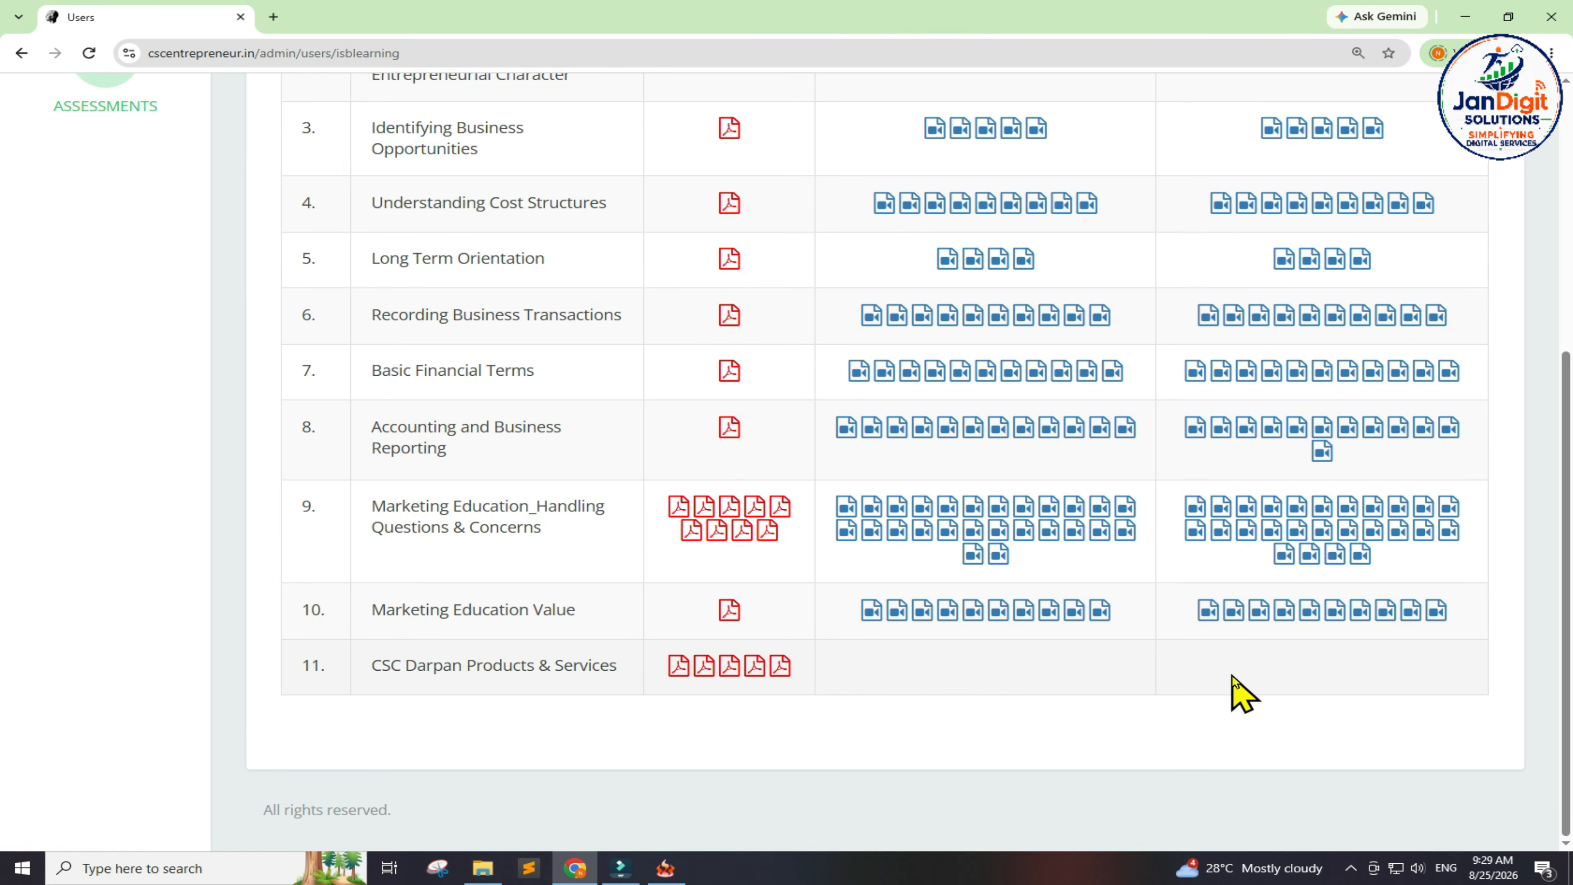
{"action": "scroll", "coordinate": [1242, 693], "scroll_direction": "up", "scroll_amount": 5}
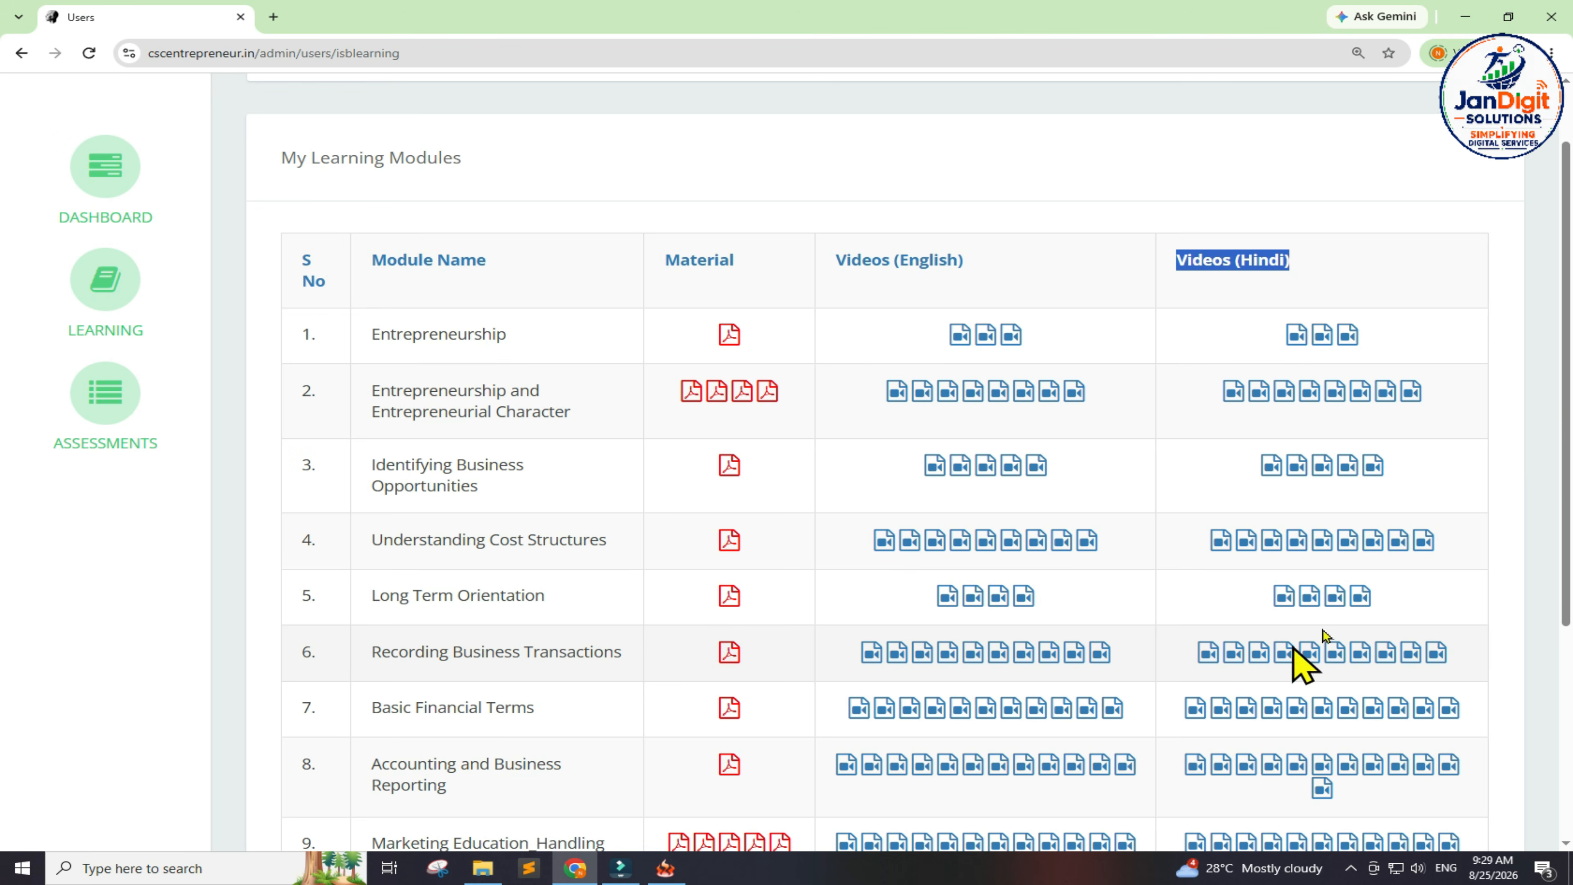
{"action": "left_click", "coordinate": [1466, 321]}
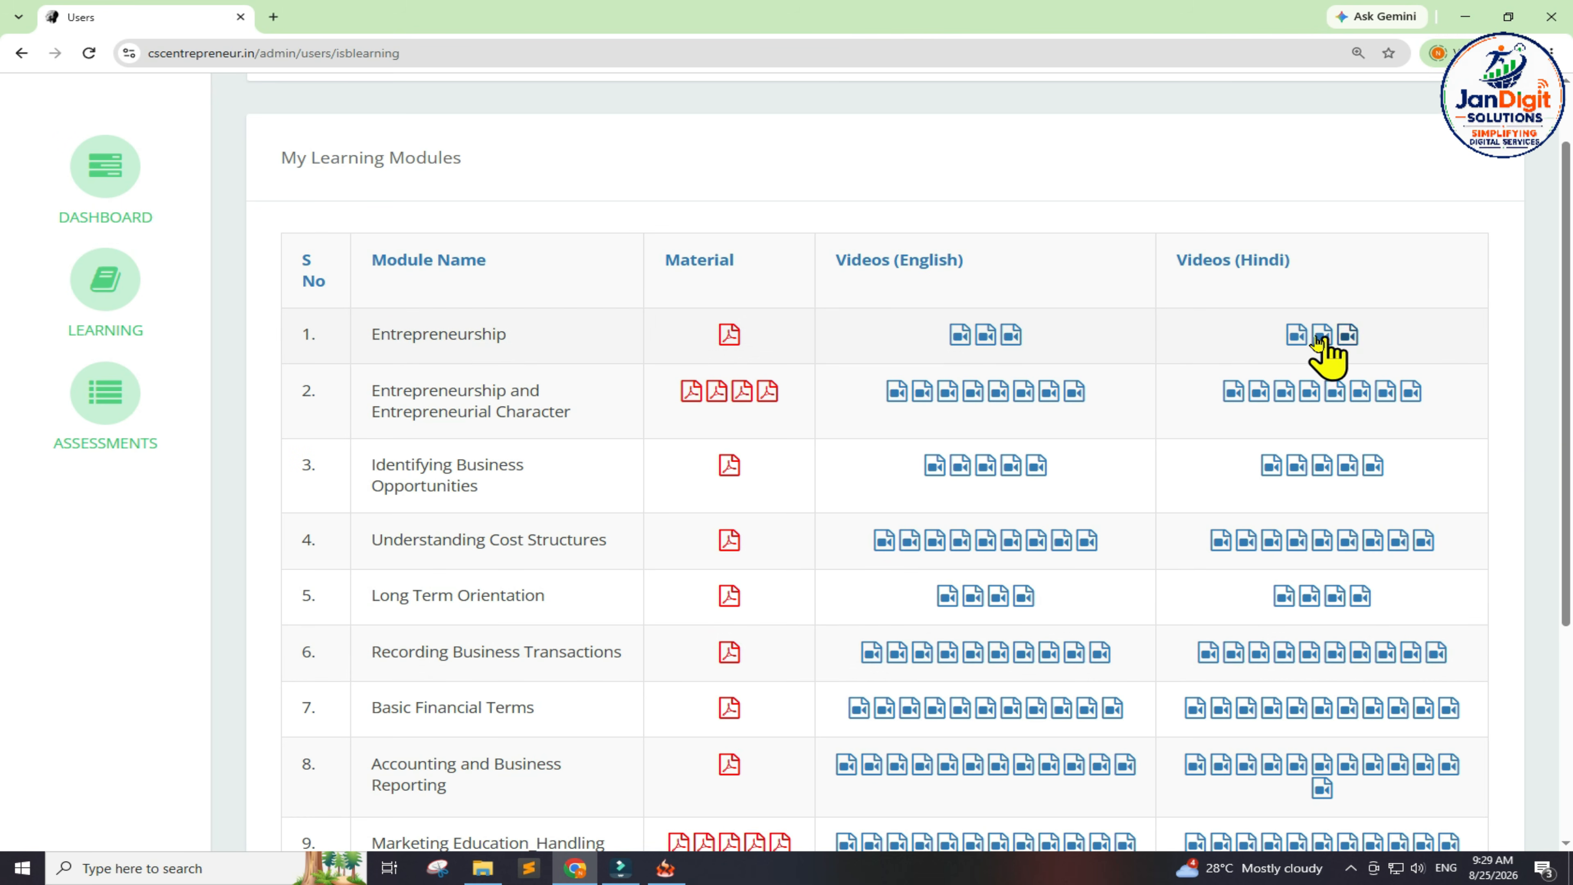
- Play the first Hindi video in the Entrepreneurship row with the speaker volume at 83, and close the video
{"action": "left_click", "coordinate": [1297, 335]}
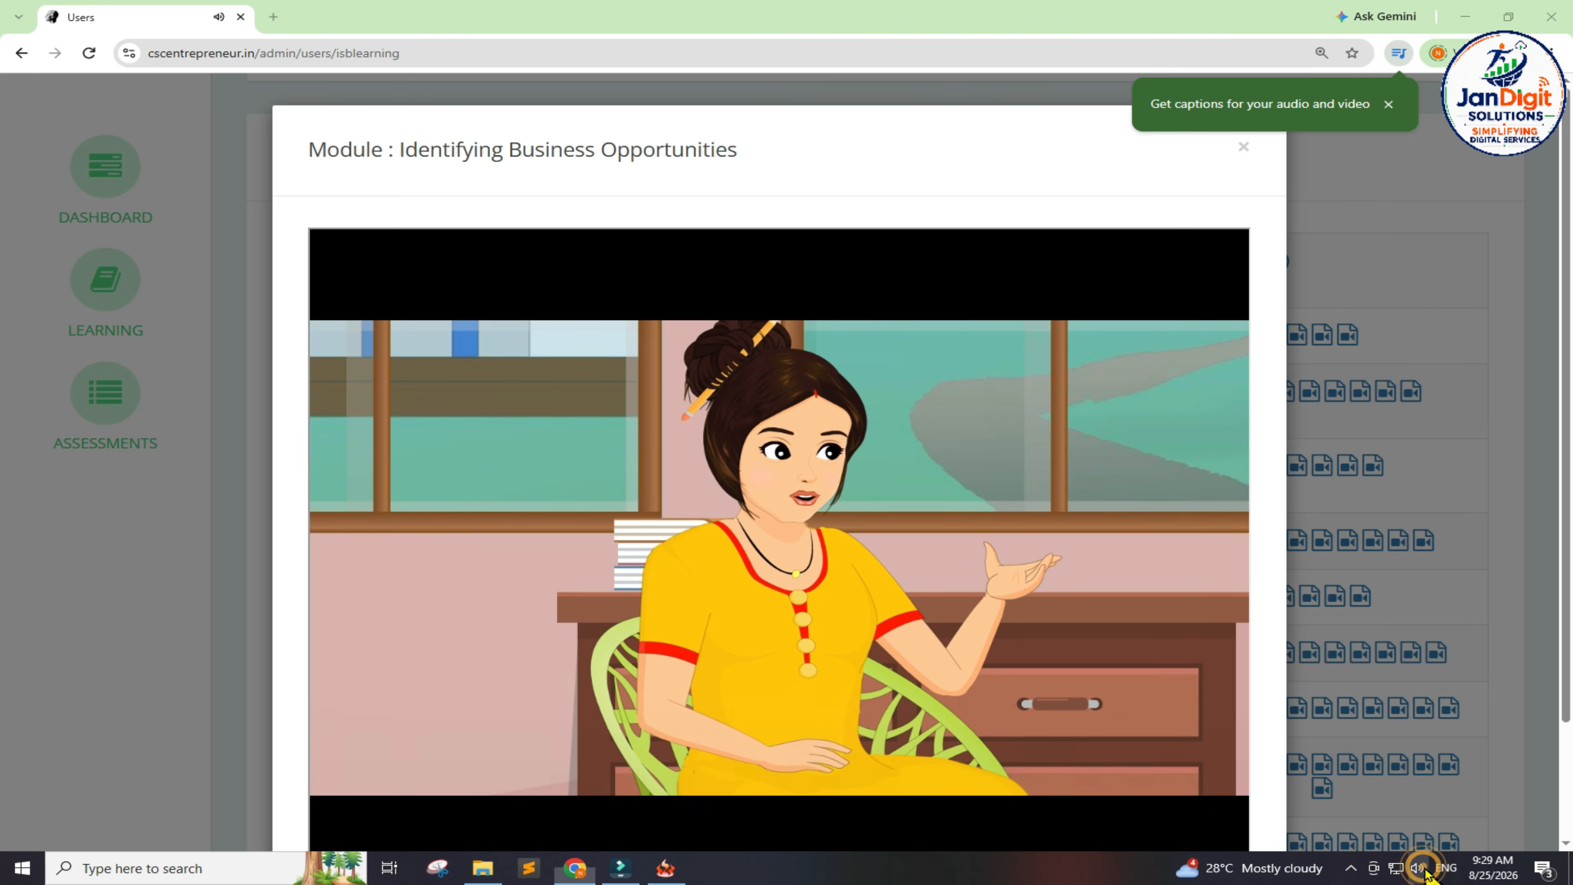
{"action": "left_click", "coordinate": [1418, 867]}
{"action": "left_click_drag", "start_coordinate": [1401, 833], "coordinate": [1478, 857]}
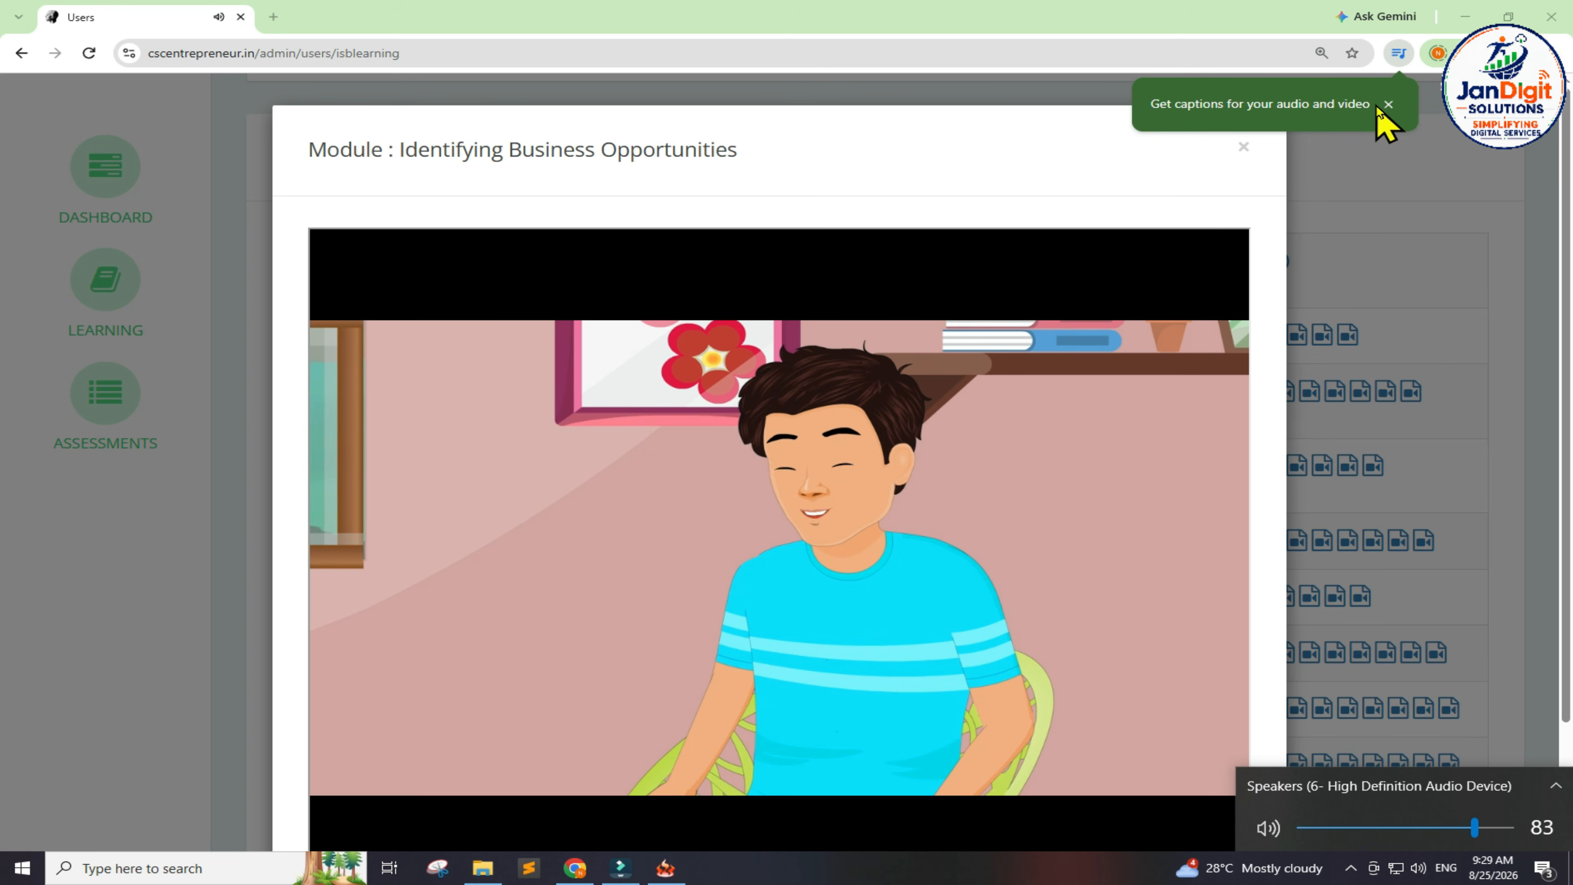
{"action": "left_click", "coordinate": [1388, 105]}
{"action": "left_click", "coordinate": [1415, 304]}
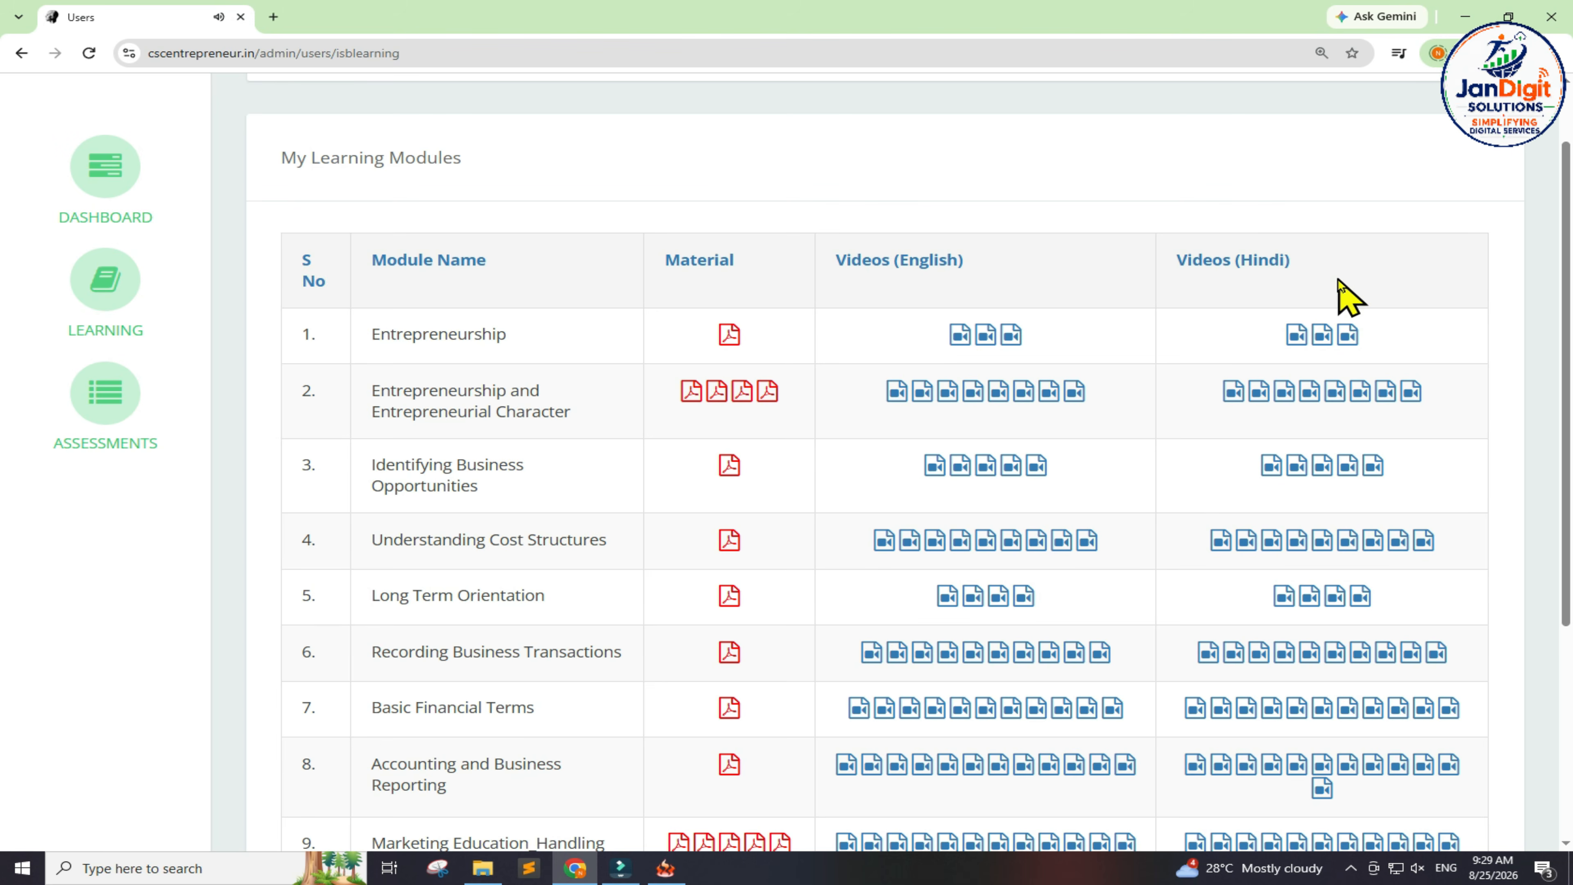
- Look through the learning modules list, and open the assessments to review each module's question count, marks and exam status
{"action": "scroll", "coordinate": [1338, 297], "scroll_direction": "down", "scroll_amount": 5}
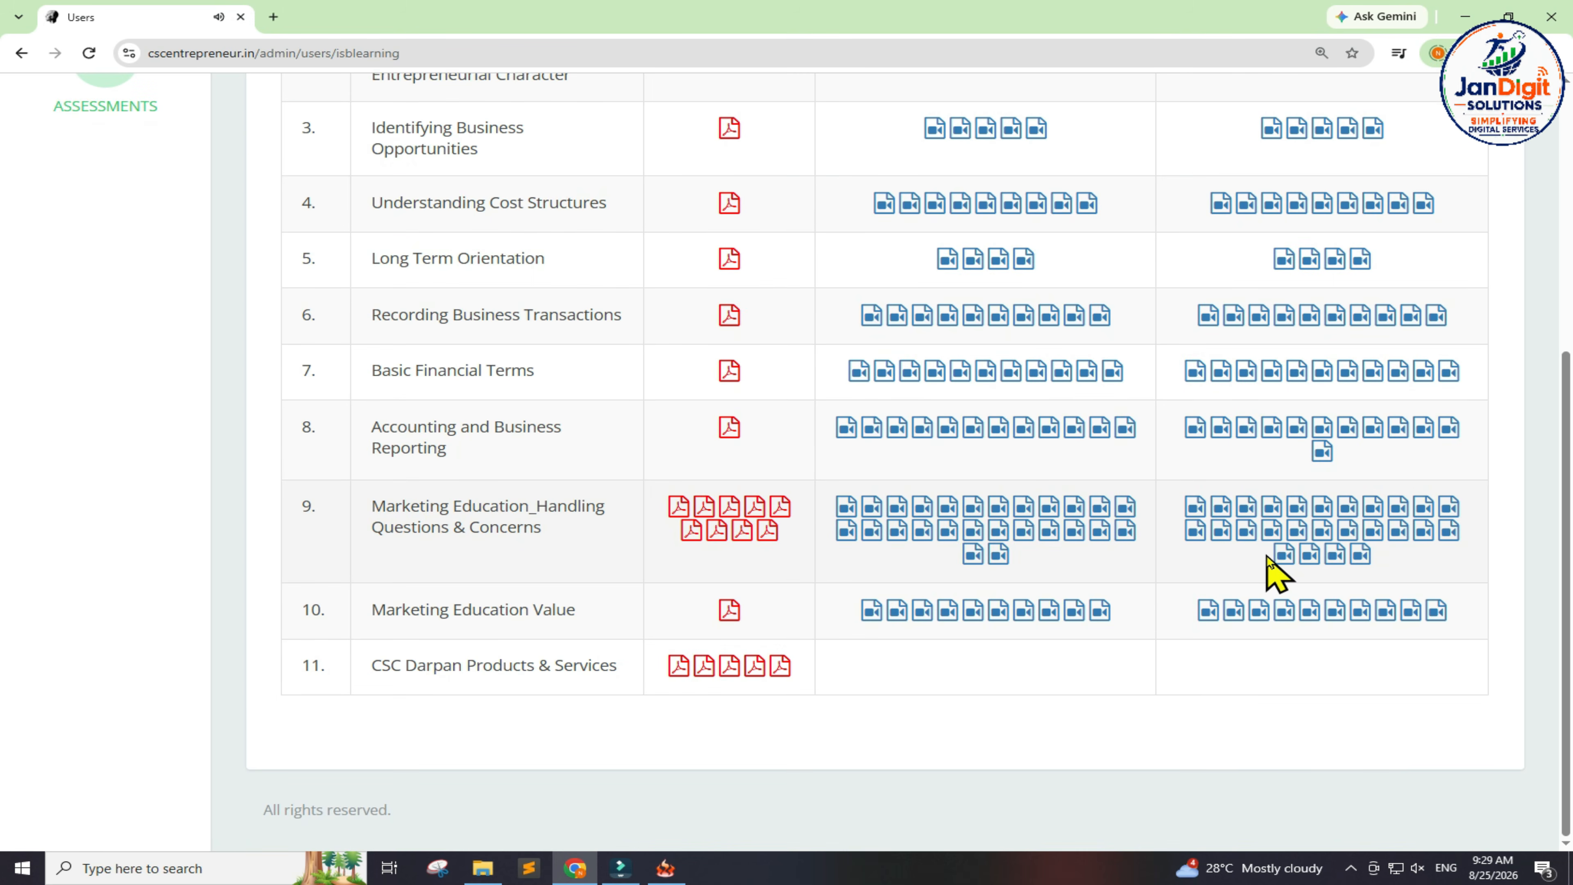
{"action": "scroll", "coordinate": [1270, 570], "scroll_direction": "up", "scroll_amount": 4}
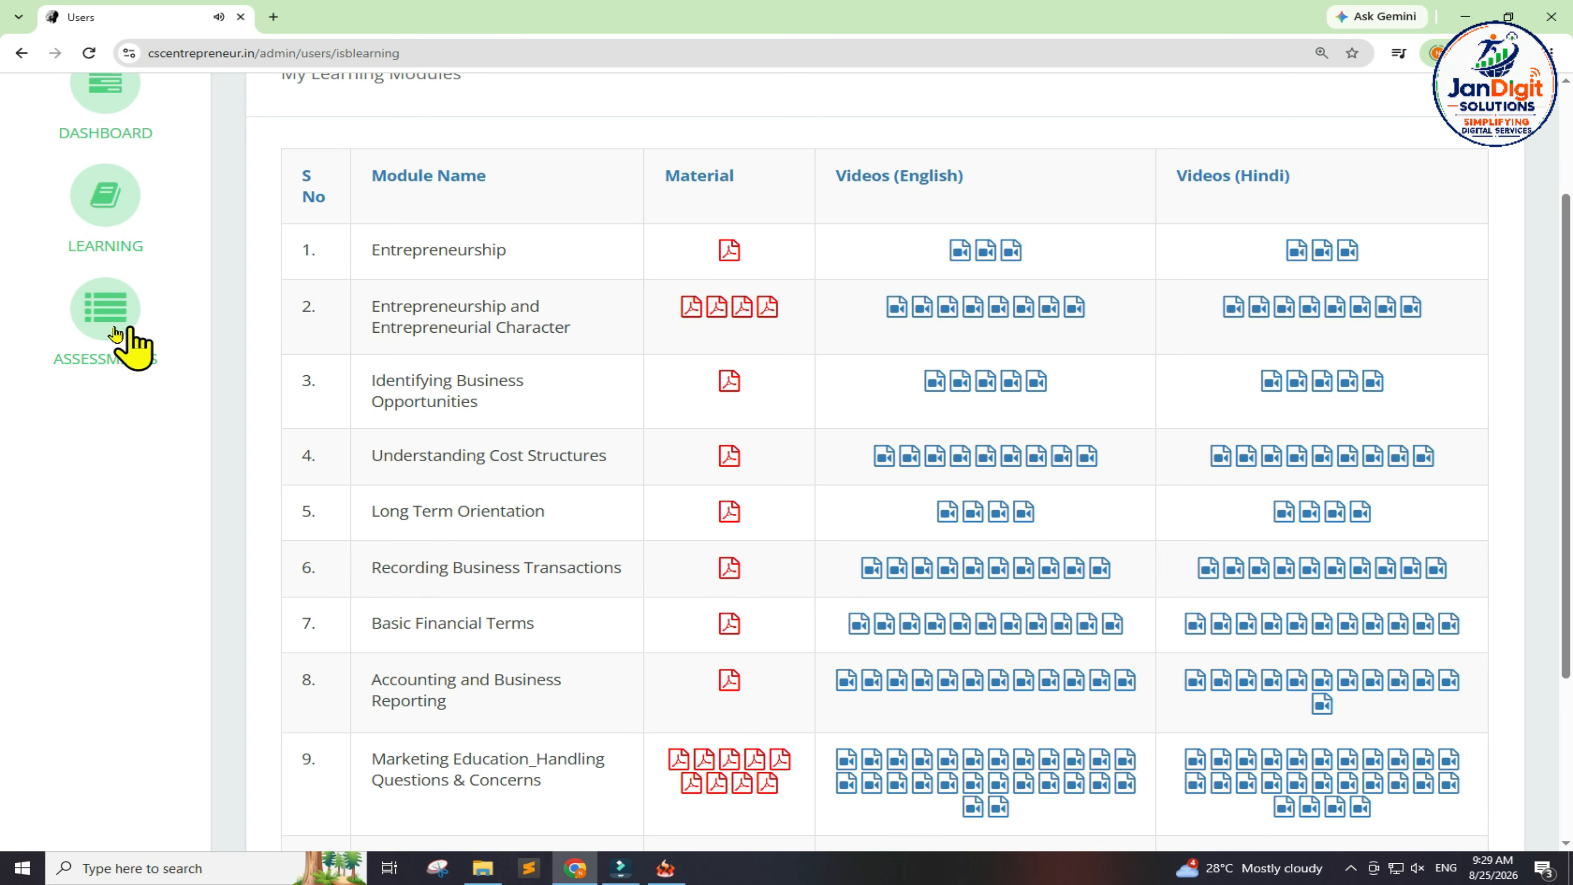
{"action": "left_click", "coordinate": [107, 311]}
{"action": "scroll", "coordinate": [1275, 274], "scroll_direction": "down", "scroll_amount": 7}
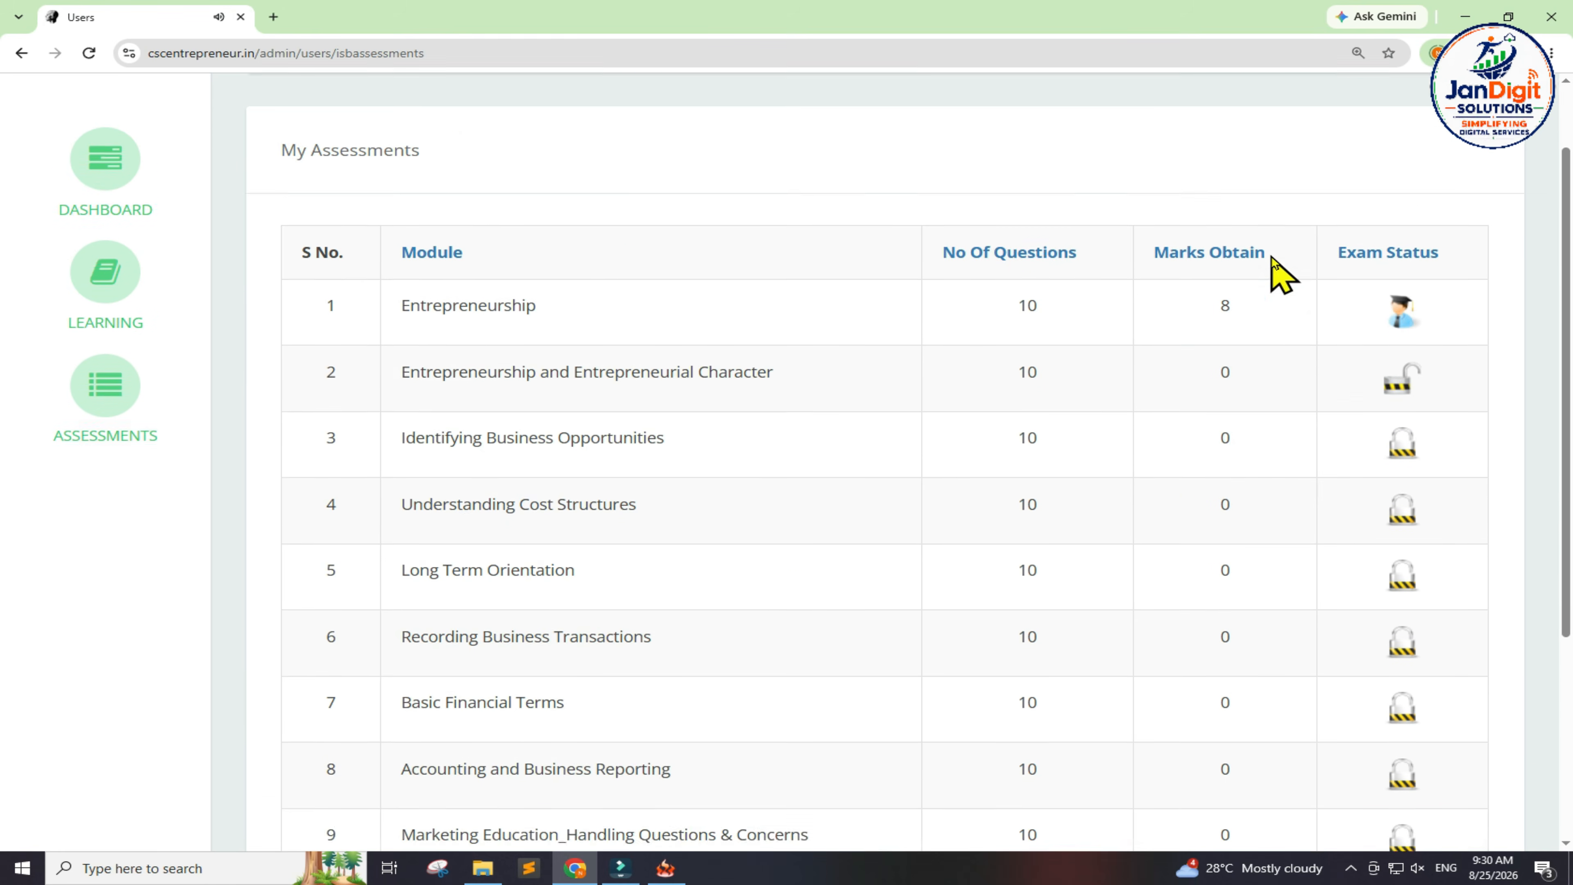
{"action": "scroll", "coordinate": [1254, 460], "scroll_direction": "up", "scroll_amount": 3}
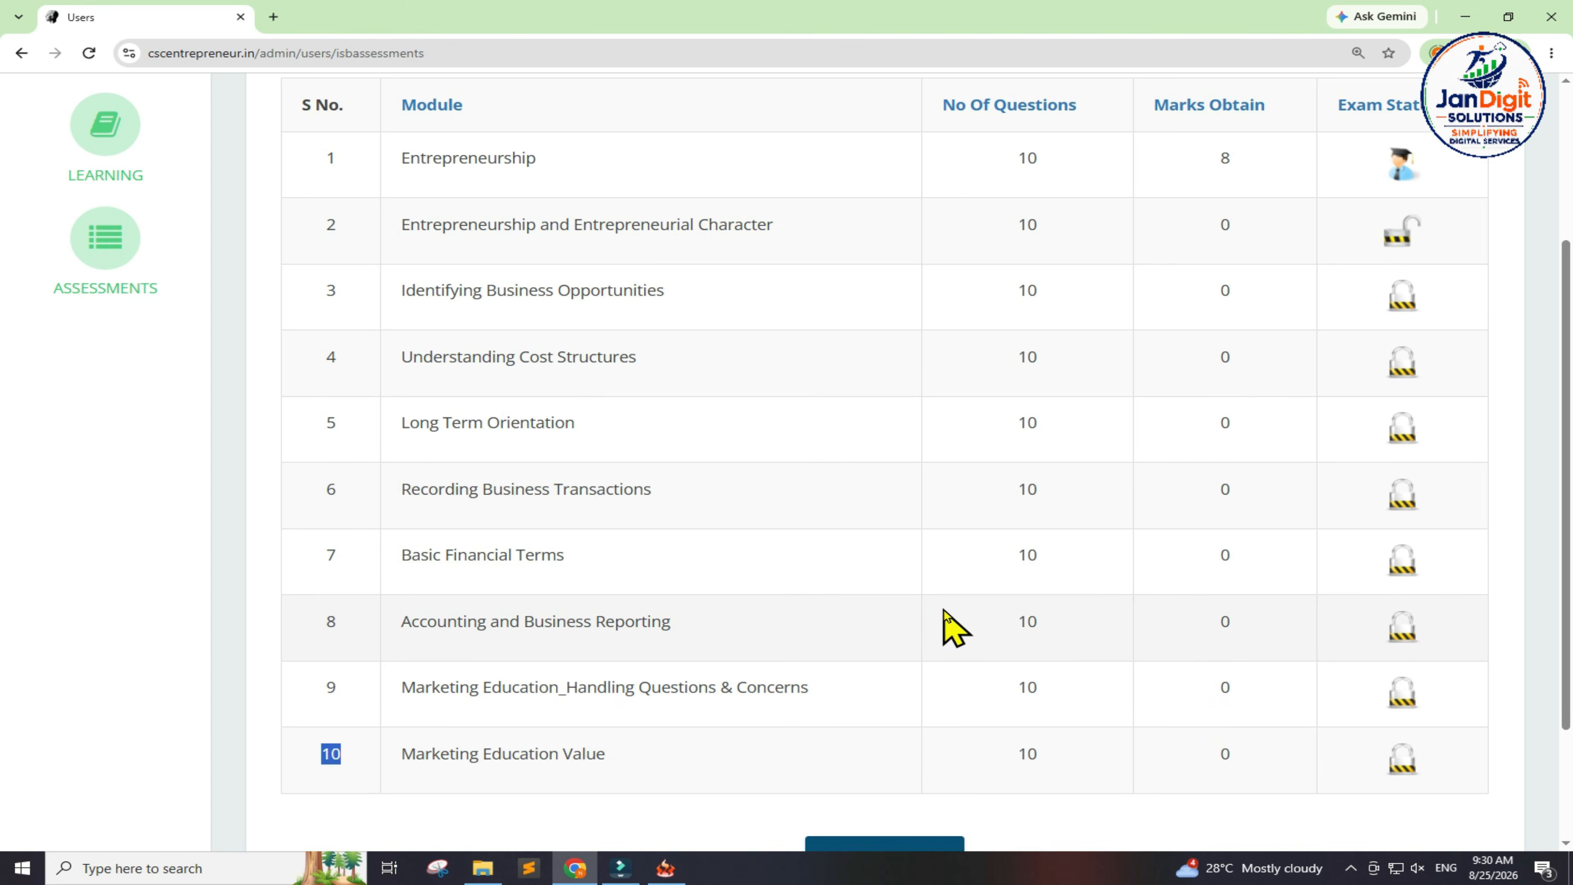
{"action": "scroll", "coordinate": [953, 626], "scroll_direction": "up", "scroll_amount": 3}
{"action": "double_click", "coordinate": [1027, 326]}
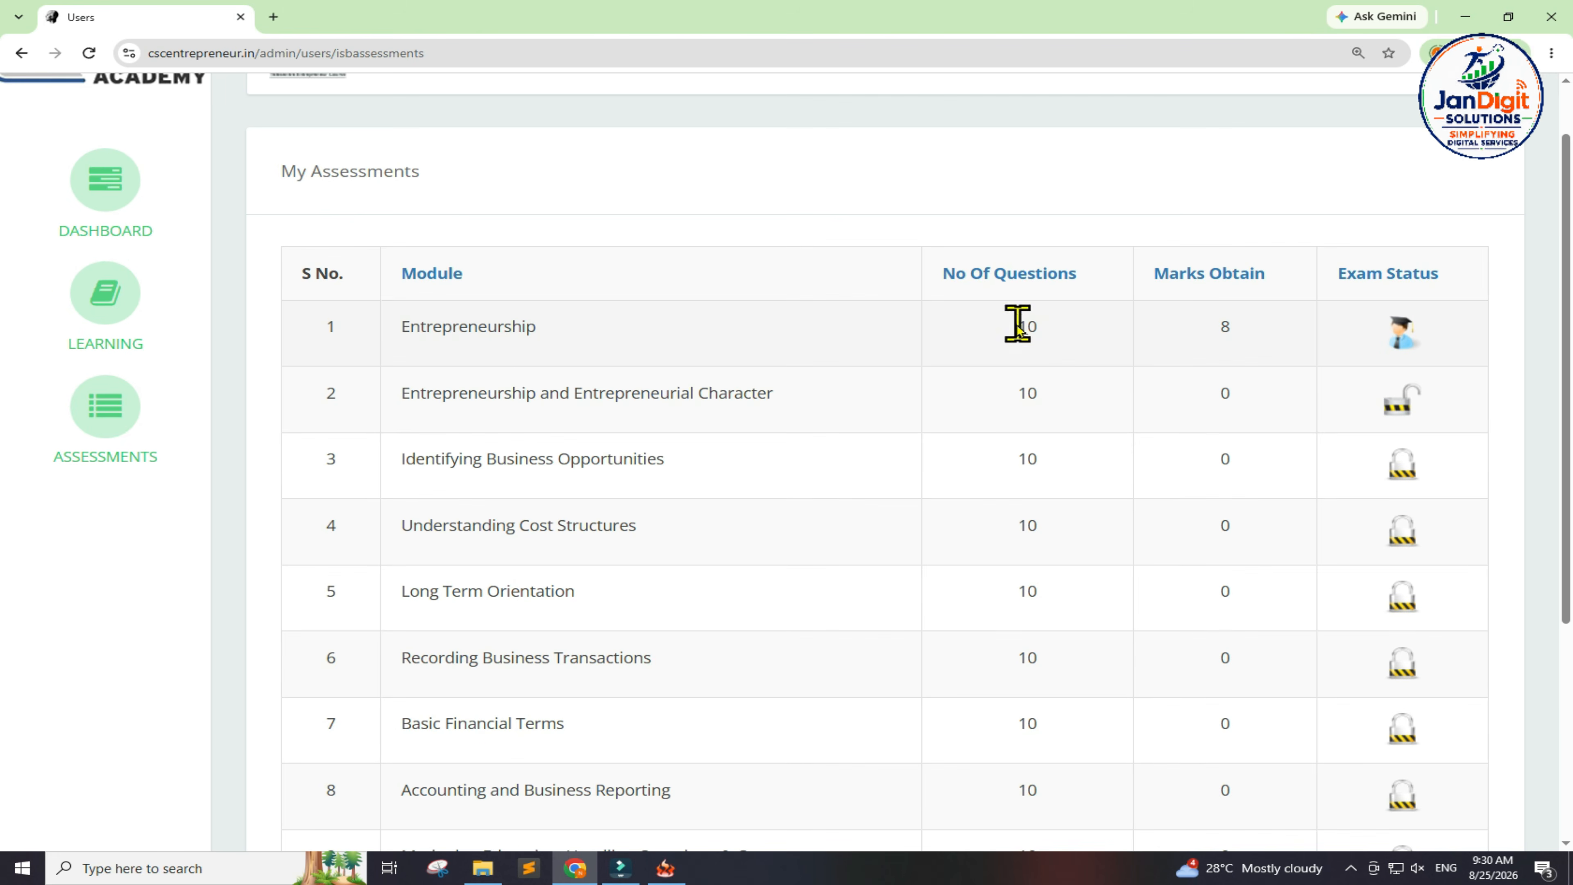
{"action": "double_click", "coordinate": [1225, 326]}
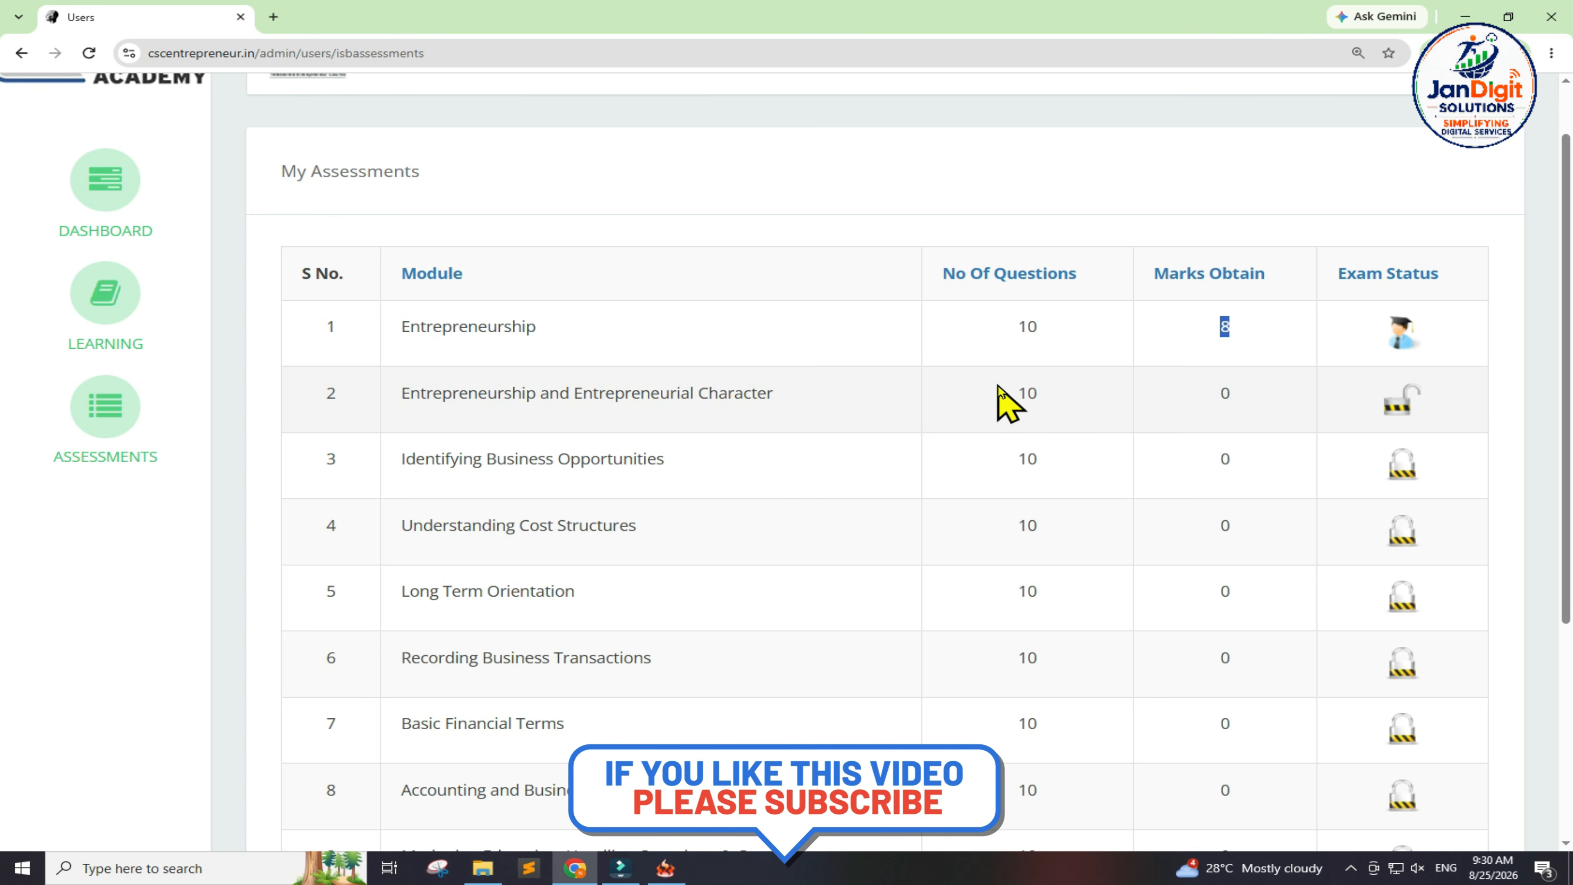
{"action": "scroll", "coordinate": [260, 99], "scroll_direction": "up", "scroll_amount": 2}
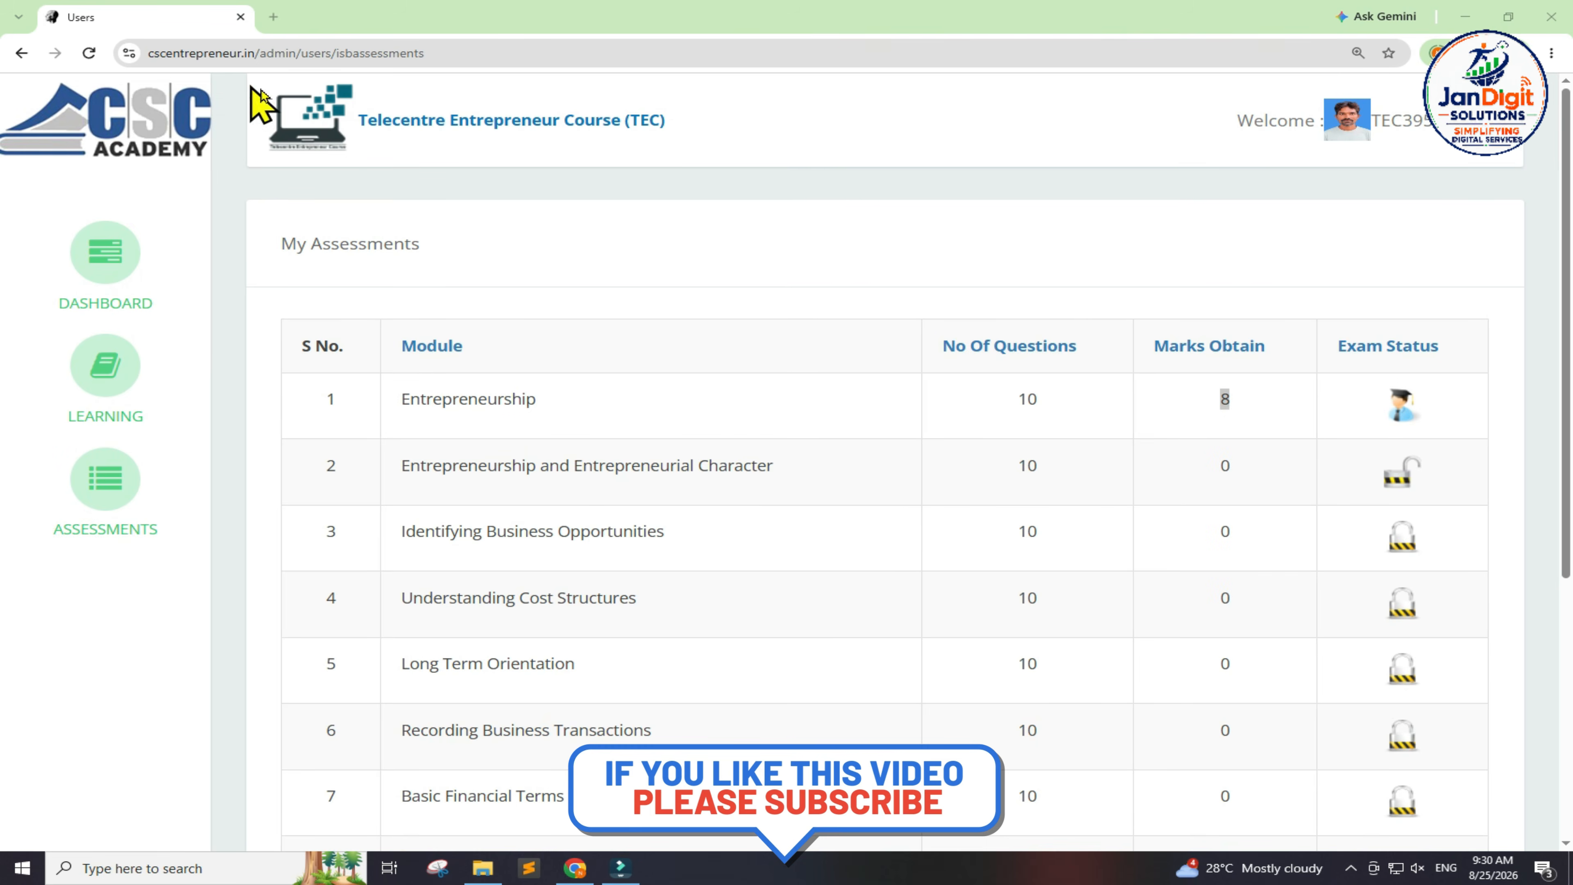
- Open ChatGPT in a new browser tab, and start the unlocked Entrepreneurship and Entrepreneurial Character exam from the assessments page
{"action": "left_click", "coordinate": [282, 16]}
{"action": "type", "text": "CHAT"}
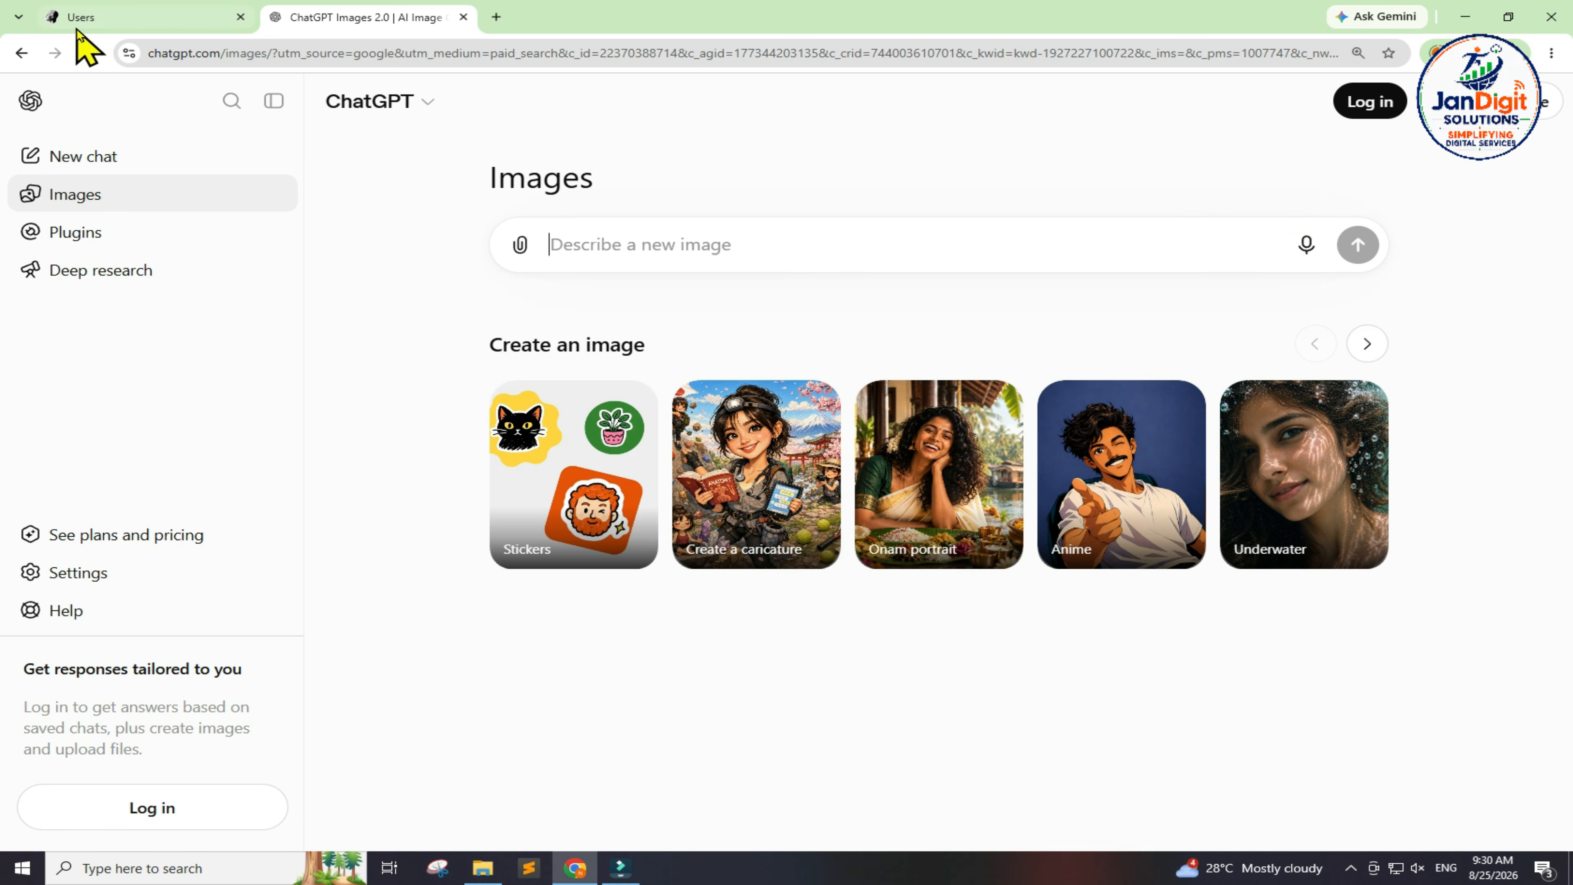
{"action": "left_click", "coordinate": [77, 28]}
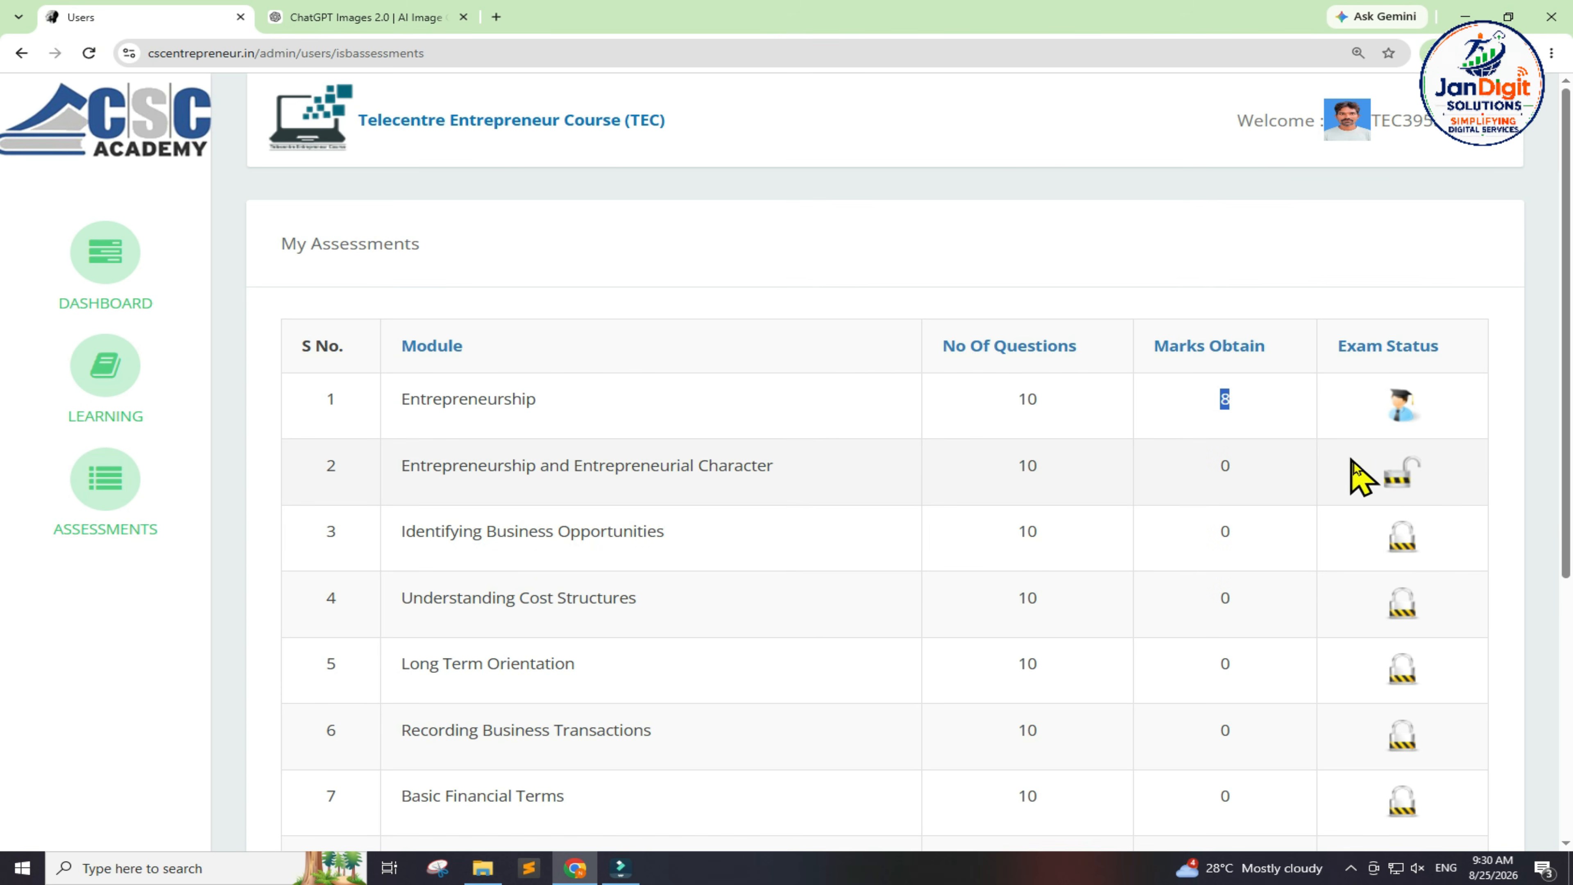
{"action": "left_click", "coordinate": [1411, 472]}
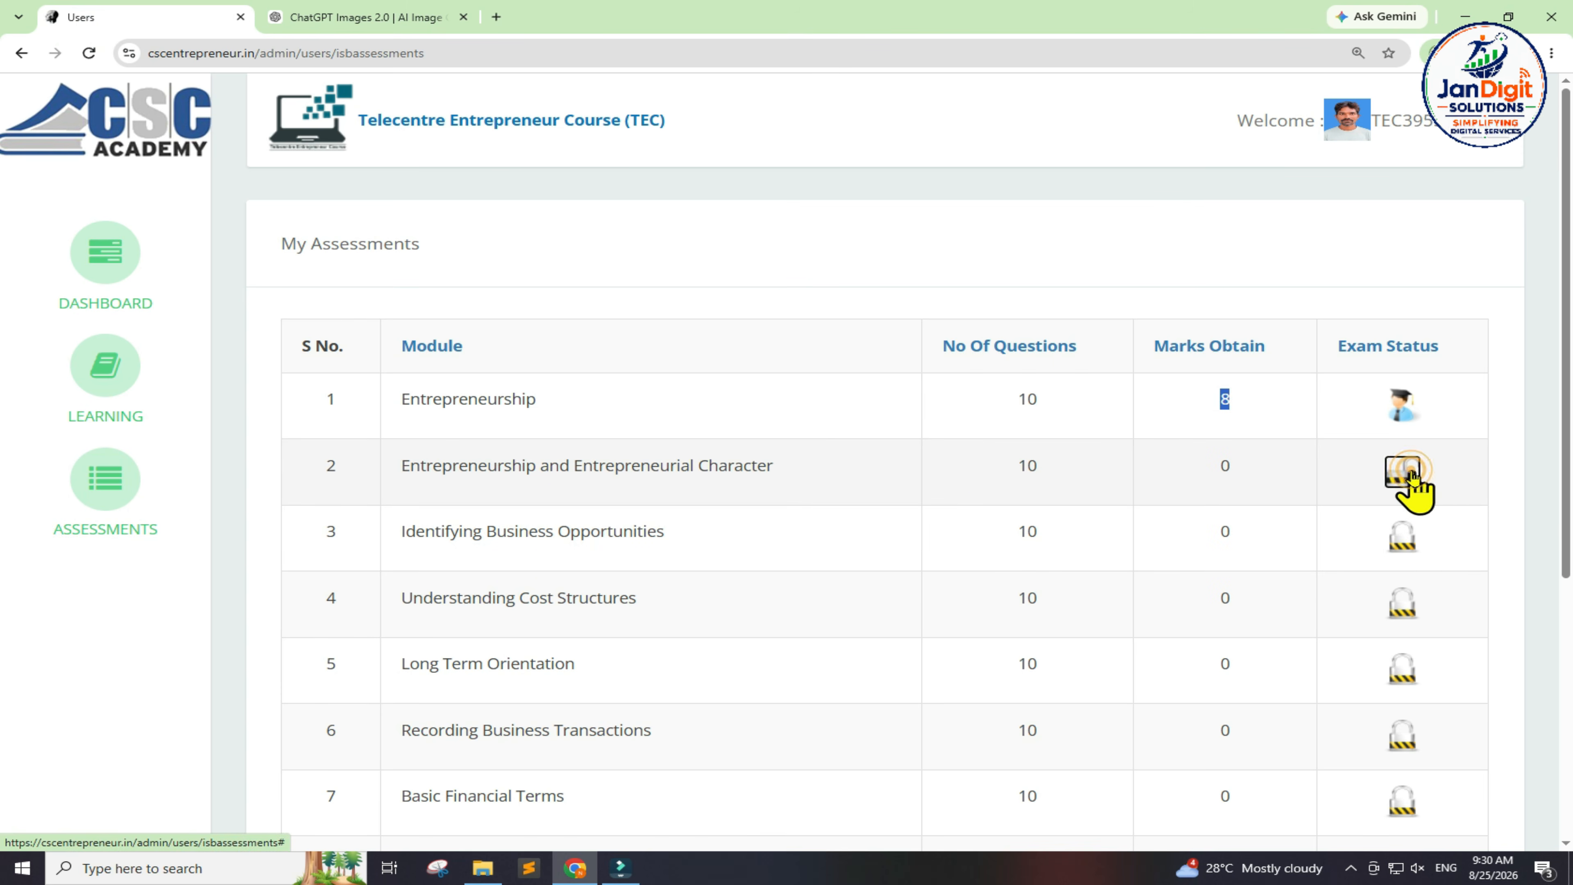
{"action": "left_click", "coordinate": [787, 352]}
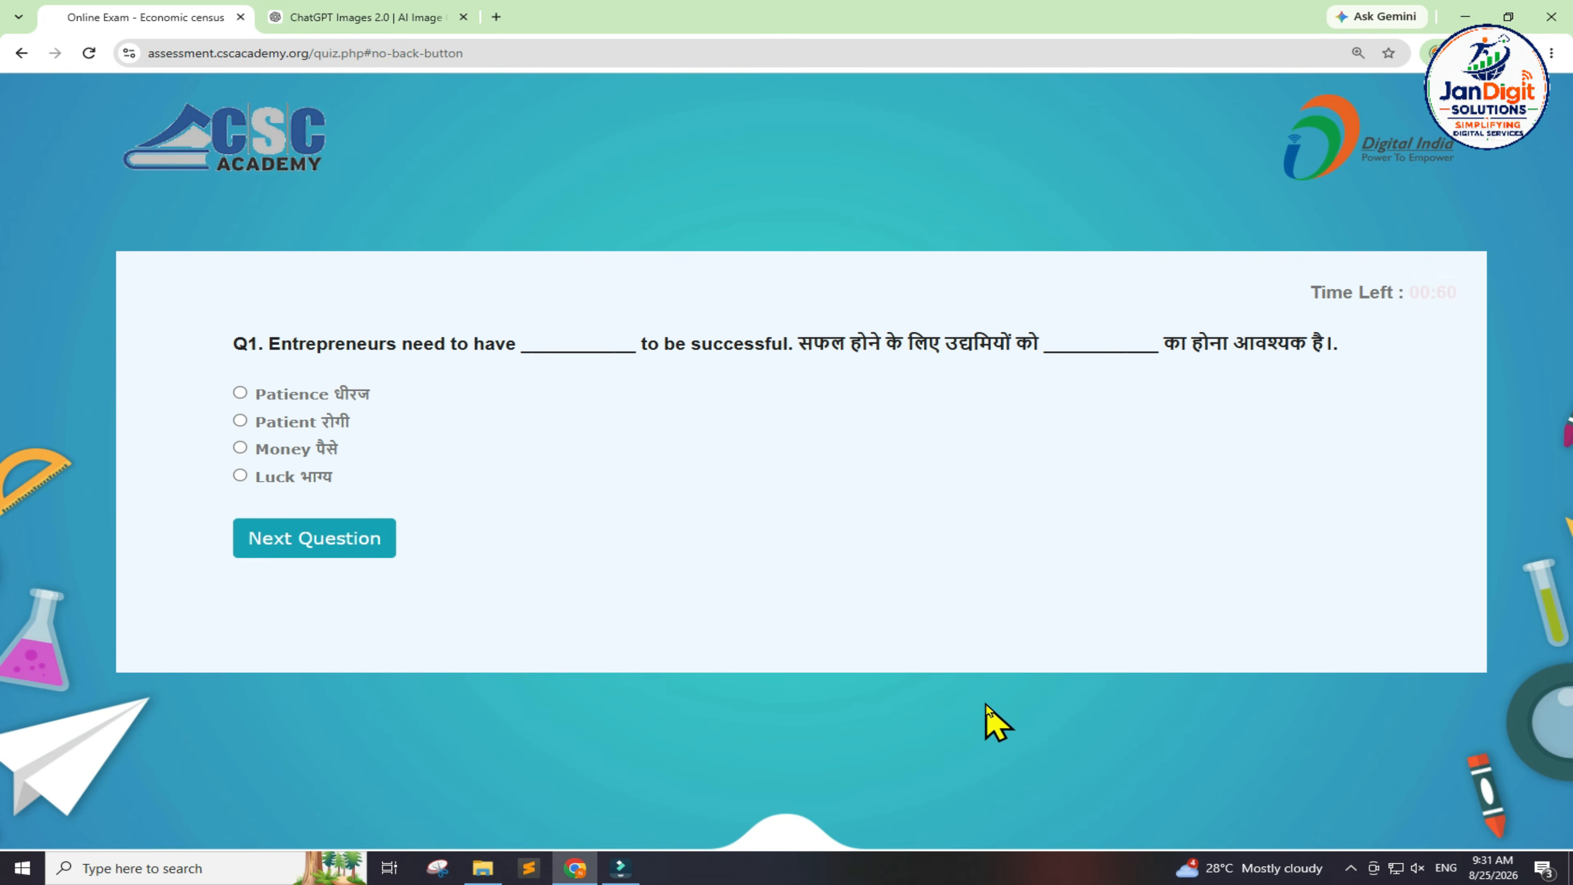
- Submit Q1 and its four options to ChatGPT, followed by "KONSA NUMBER KA RIGHT ANSWER HAI WO BTANA"
{"action": "left_click_drag", "start_coordinate": [234, 340], "coordinate": [348, 480]}
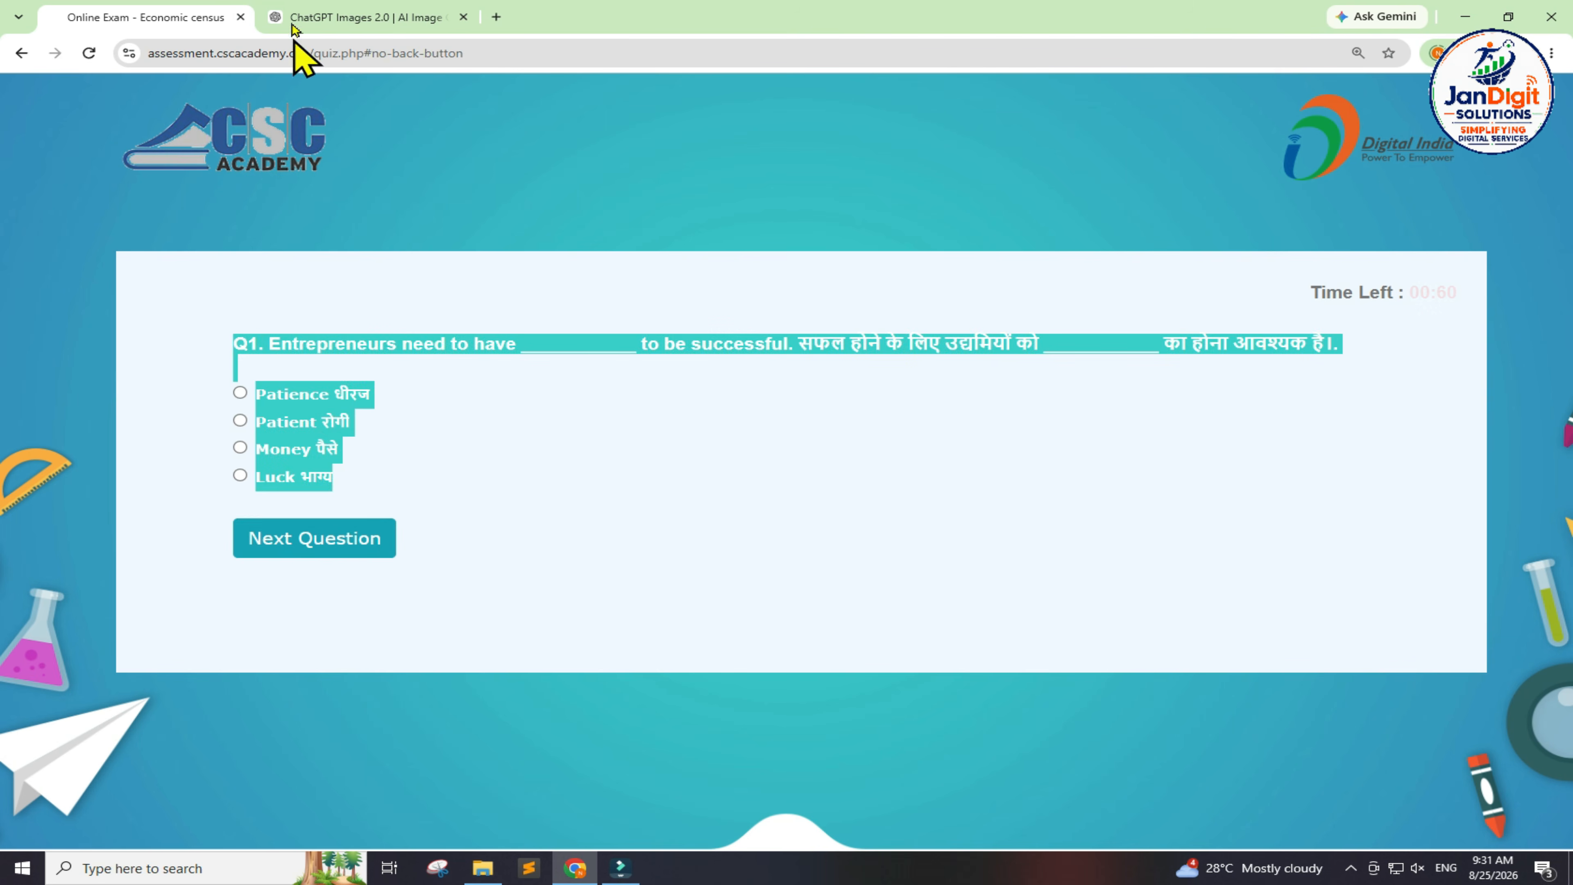
{"action": "left_click", "coordinate": [366, 17]}
{"action": "type", "text": "Q1. Entrepreneurs need to have _________ to be successful. सफल होने के लिए उद्यमियों को _________ का होना आवश्यक है।  Patience धीरज Patient रोगी Money पैसे Luck भाग्य"}
{"action": "key", "text": "Return"}
{"action": "left_click_drag", "start_coordinate": [506, 419], "coordinate": [743, 419]}
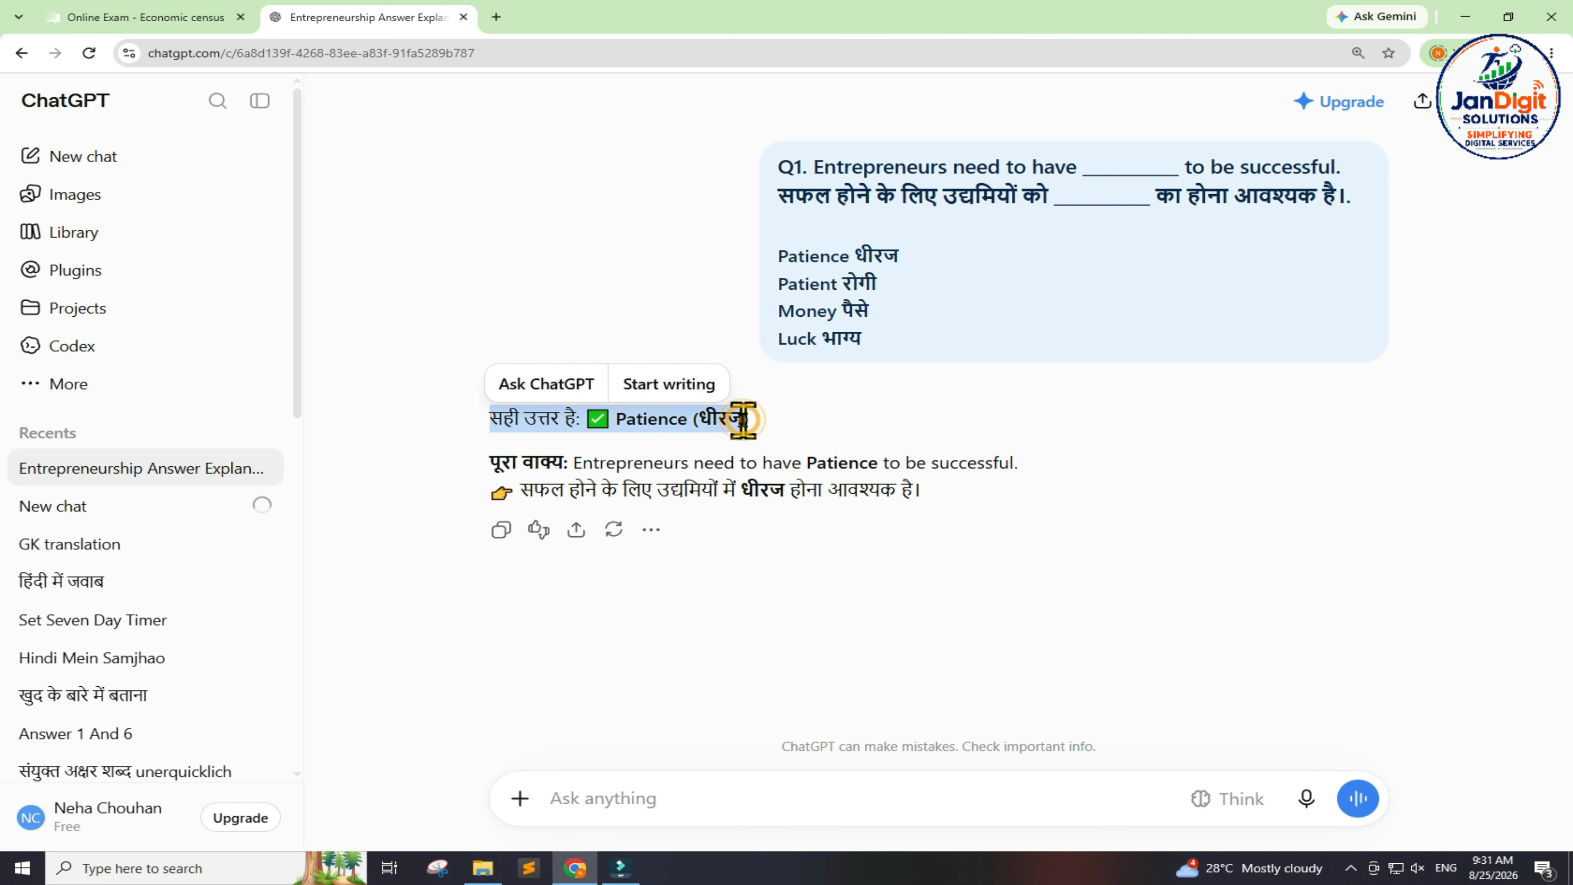
{"action": "left_click", "coordinate": [777, 428]}
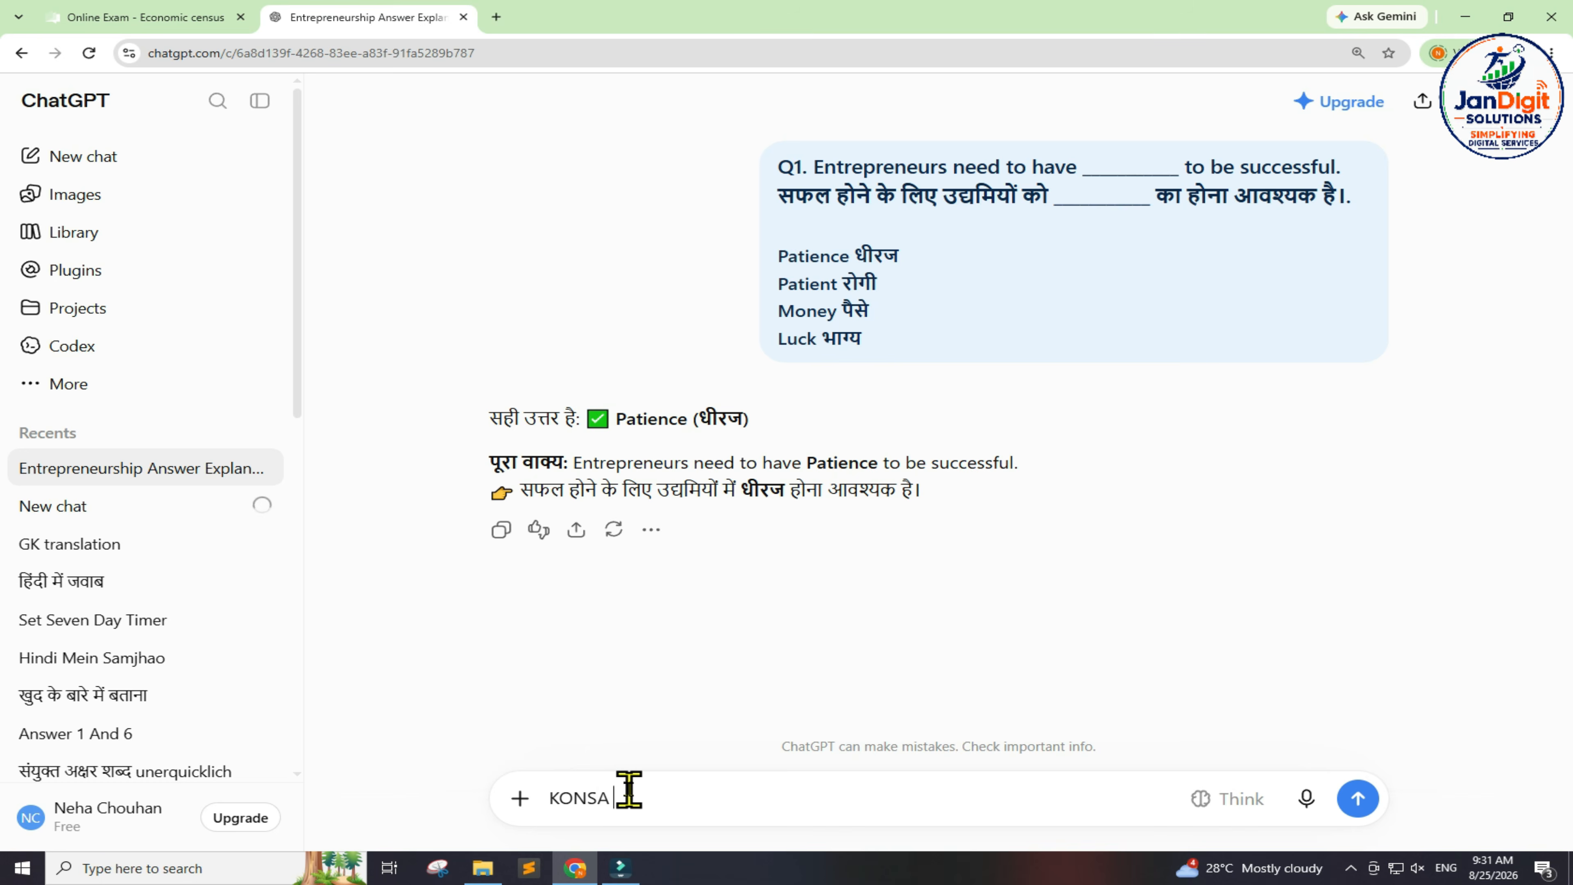
{"action": "left_click", "coordinate": [628, 790]}
{"action": "type", "text": "KONSA"}
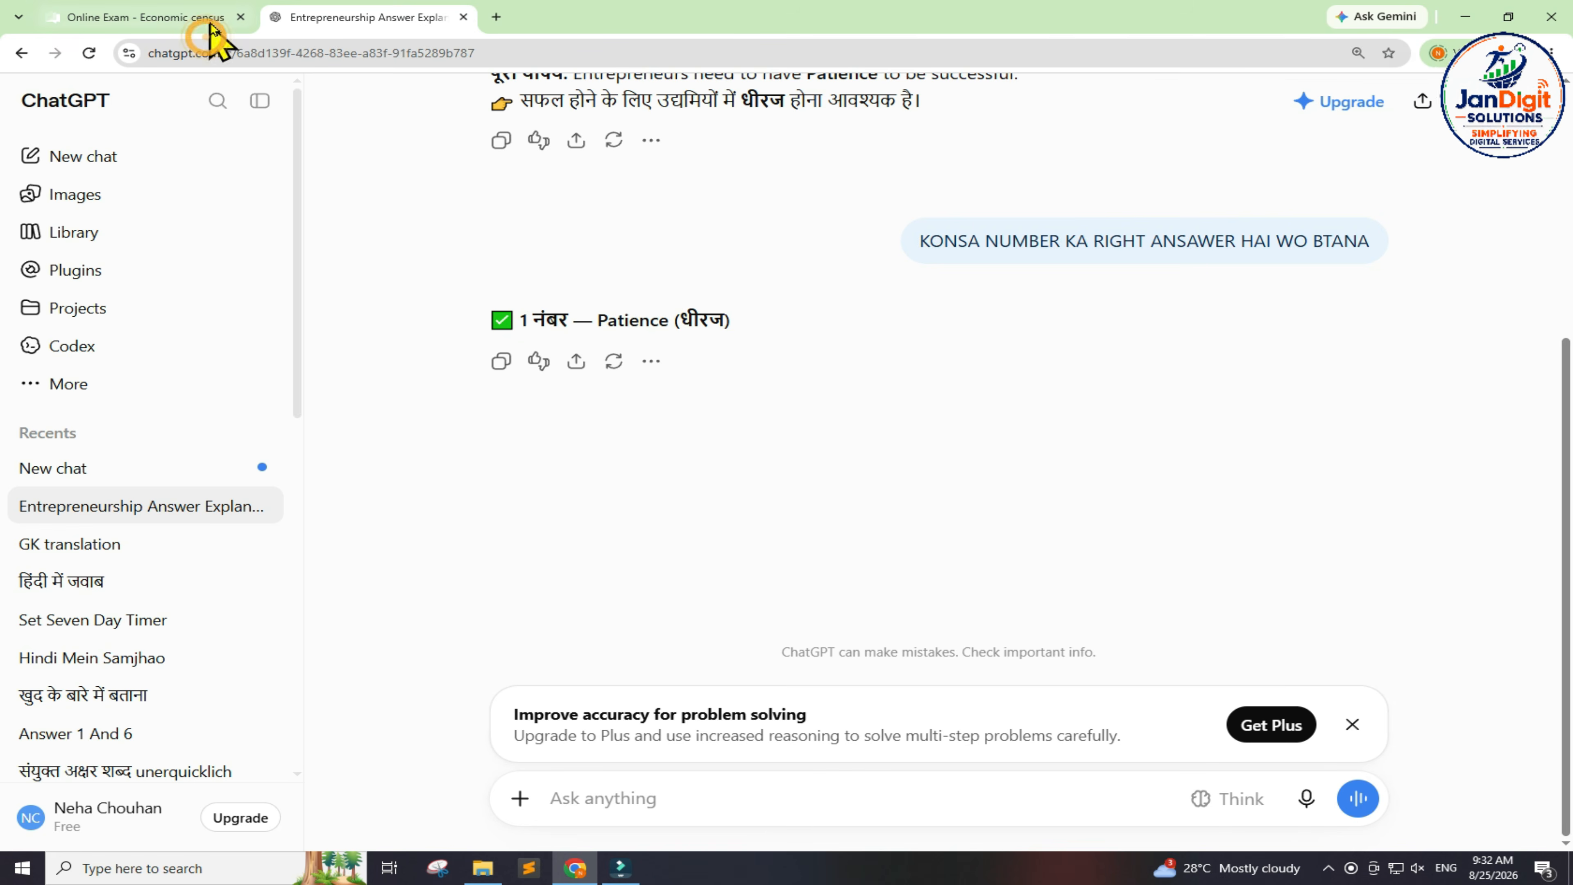
- Answer Q1 in the online exam with Patience and continue to the next question
{"action": "left_click", "coordinate": [208, 19]}
{"action": "left_click", "coordinate": [431, 416]}
{"action": "left_click", "coordinate": [239, 392]}
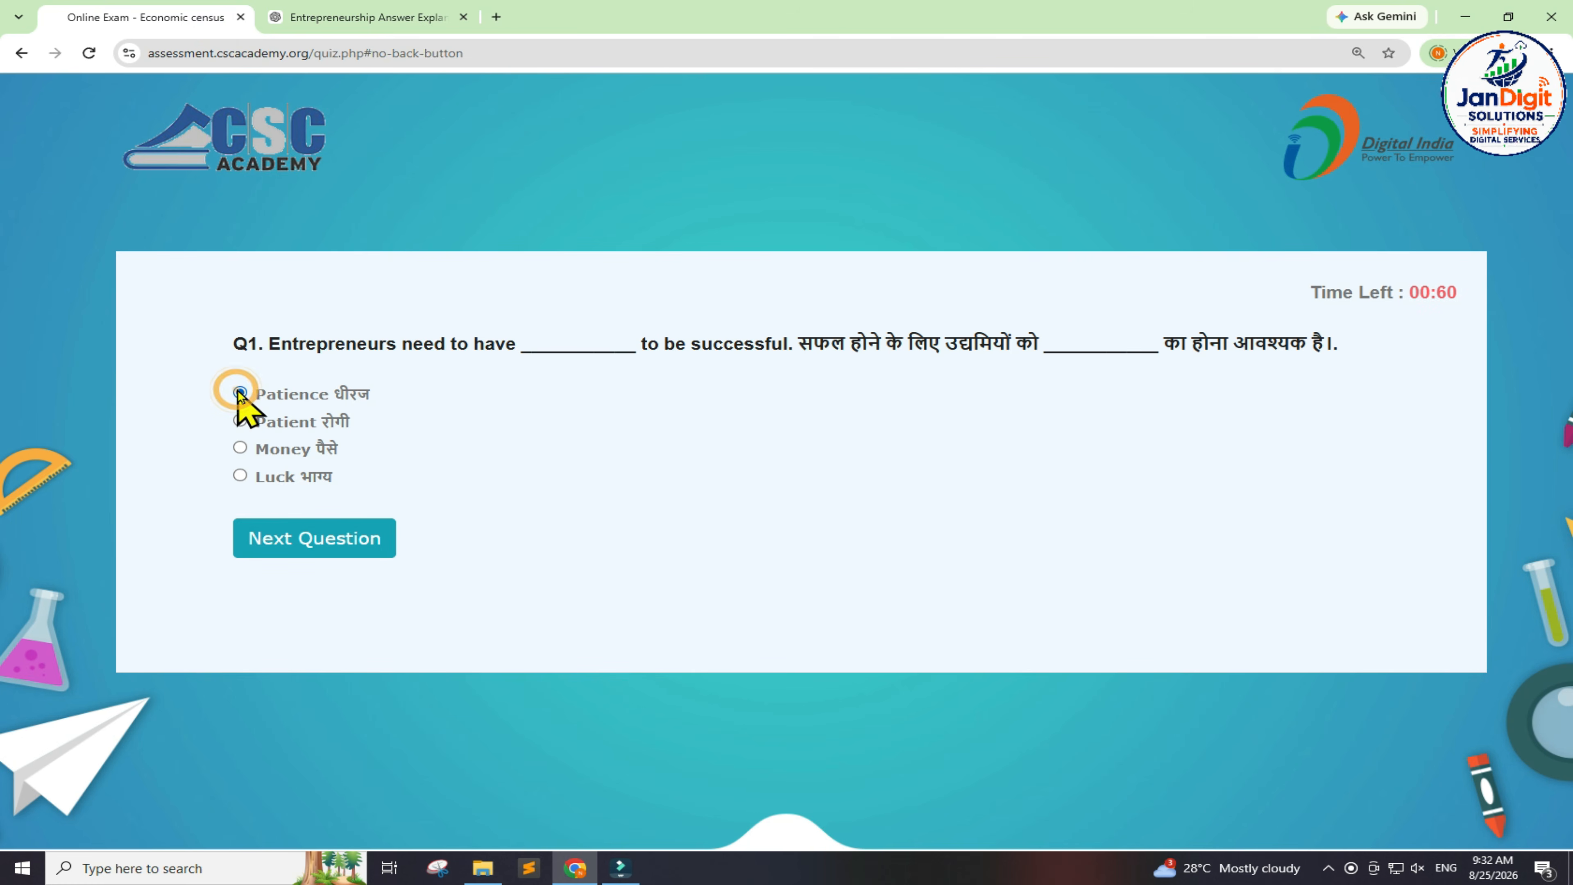
{"action": "left_click", "coordinate": [325, 542]}
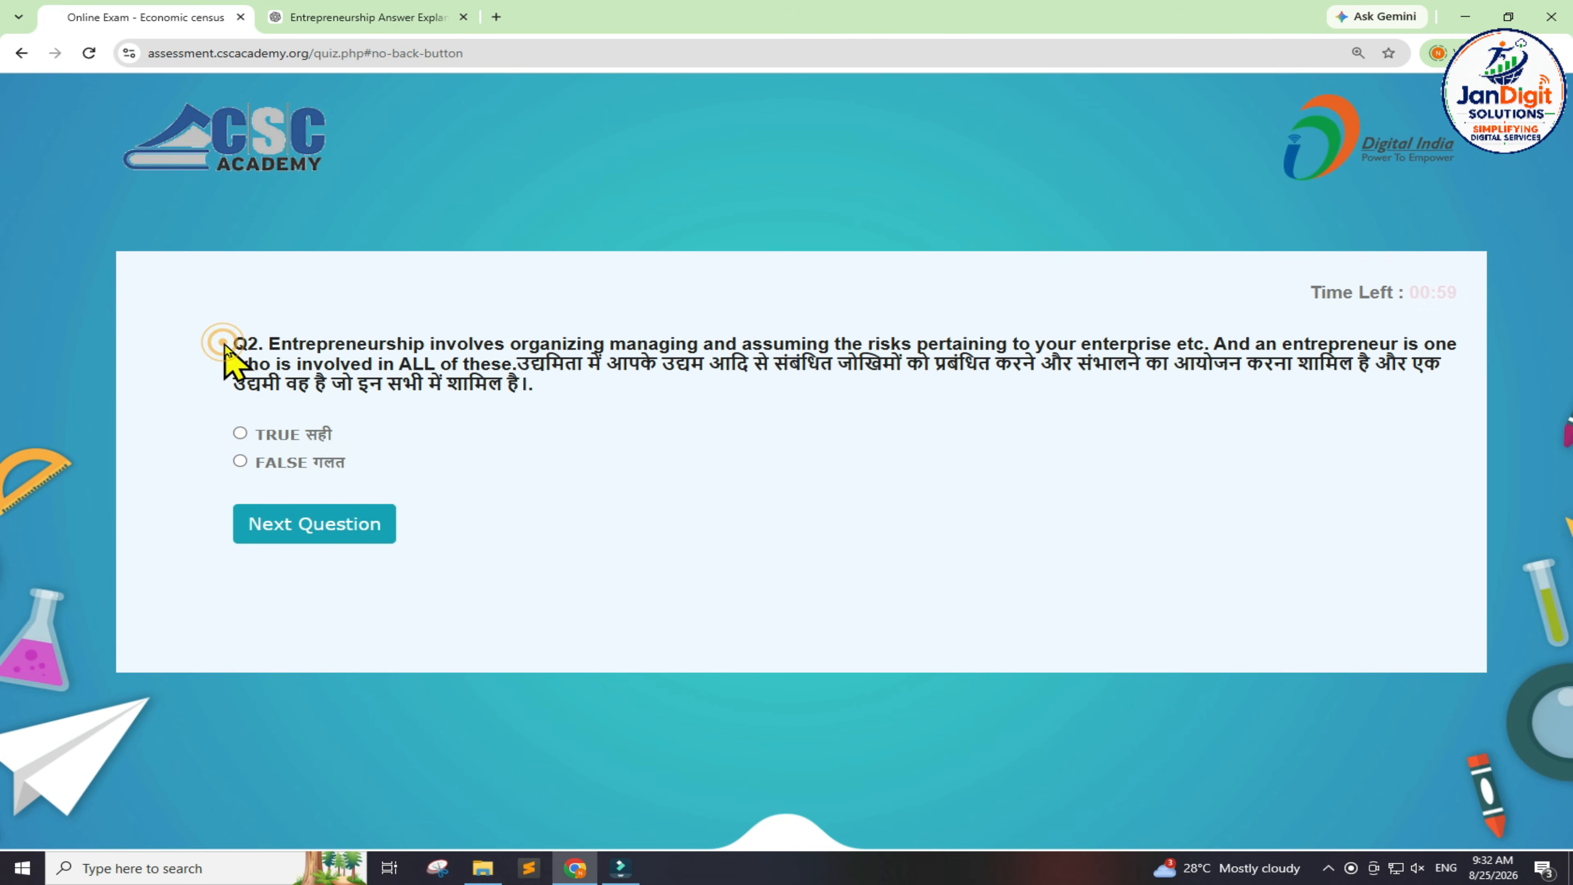
- Copy Q2 about organizing, managing and assuming risks with its TRUE and FALSE options, and submit it to ChatGPT
{"action": "left_click_drag", "start_coordinate": [223, 342], "coordinate": [394, 462]}
{"action": "key", "text": "ctrl+c"}
{"action": "left_click", "coordinate": [376, 23]}
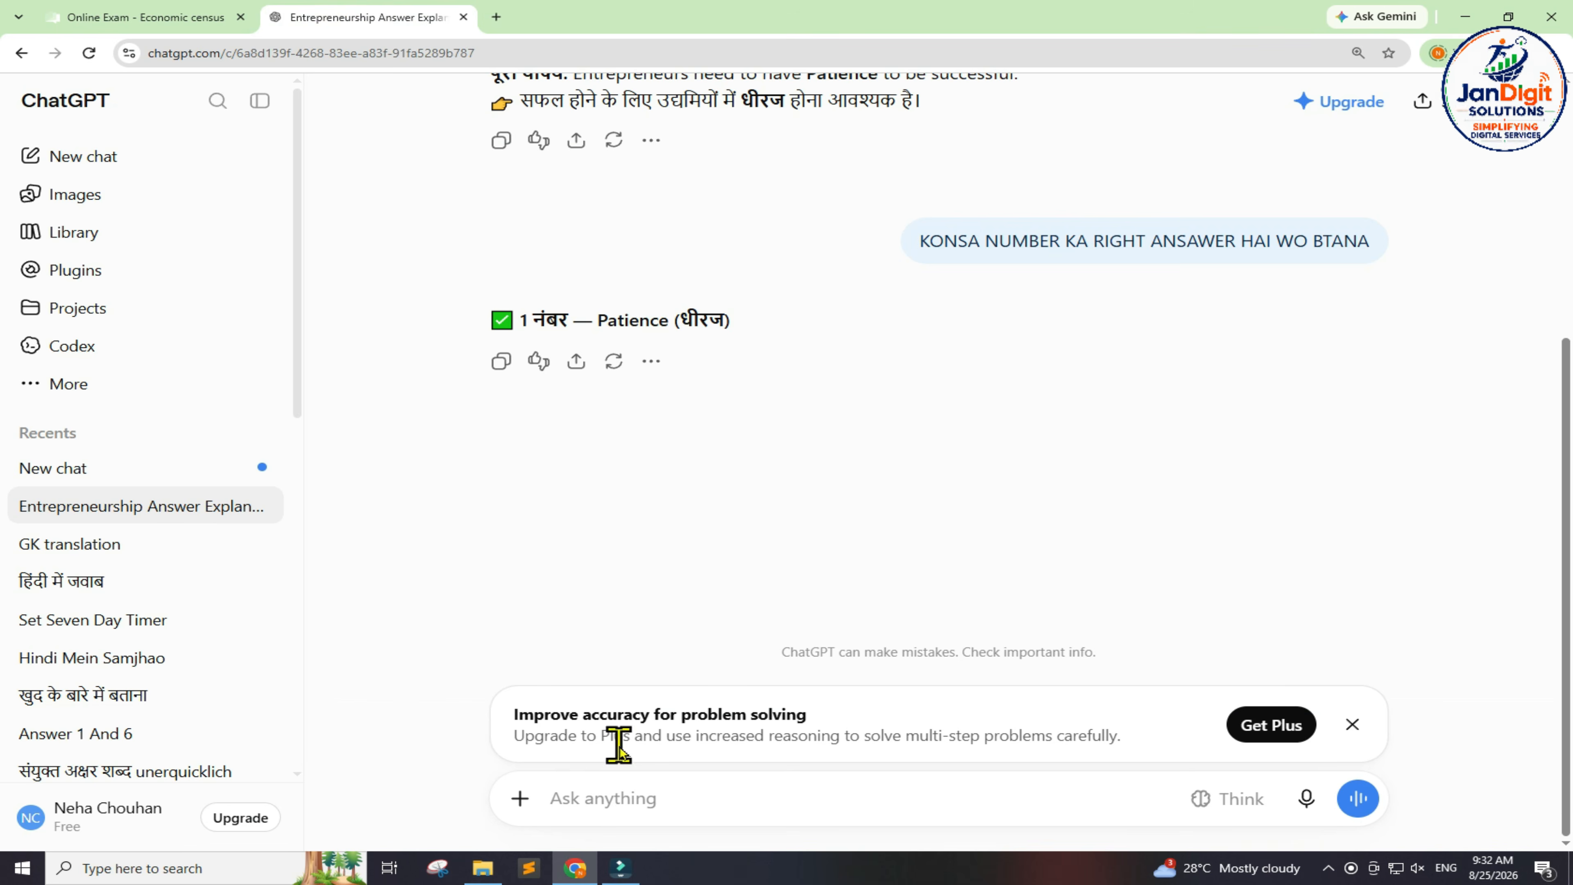
{"action": "key", "text": "ctrl+v"}
{"action": "key", "text": "Return"}
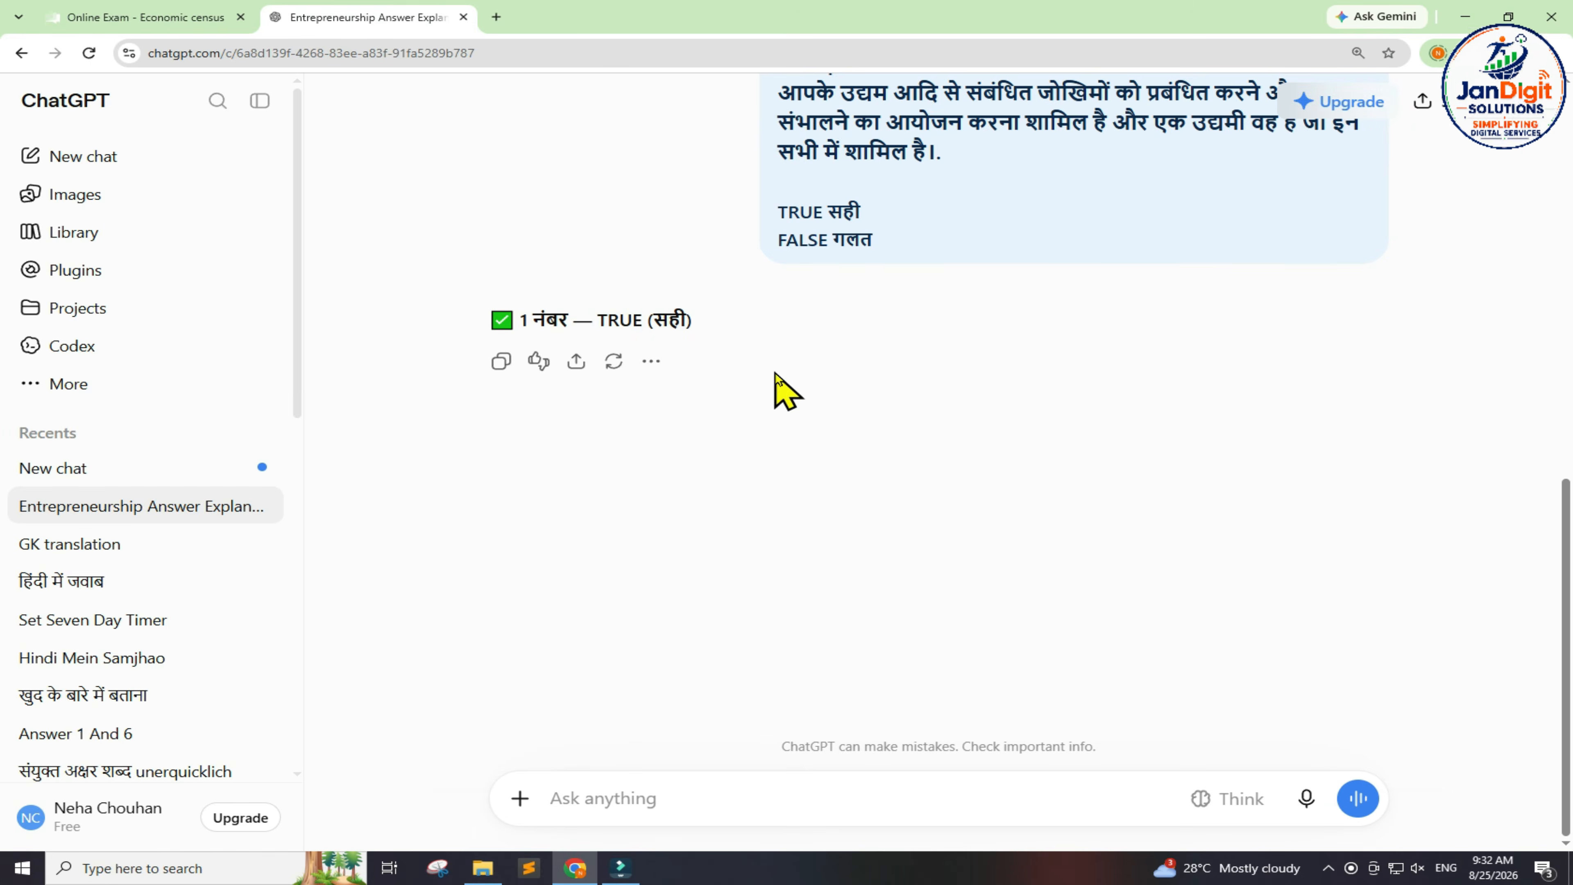
- Answer Q2 in the online exam with TRUE and continue to the next question
{"action": "left_click", "coordinate": [134, 18]}
{"action": "left_click", "coordinate": [264, 434]}
{"action": "left_click", "coordinate": [240, 432]}
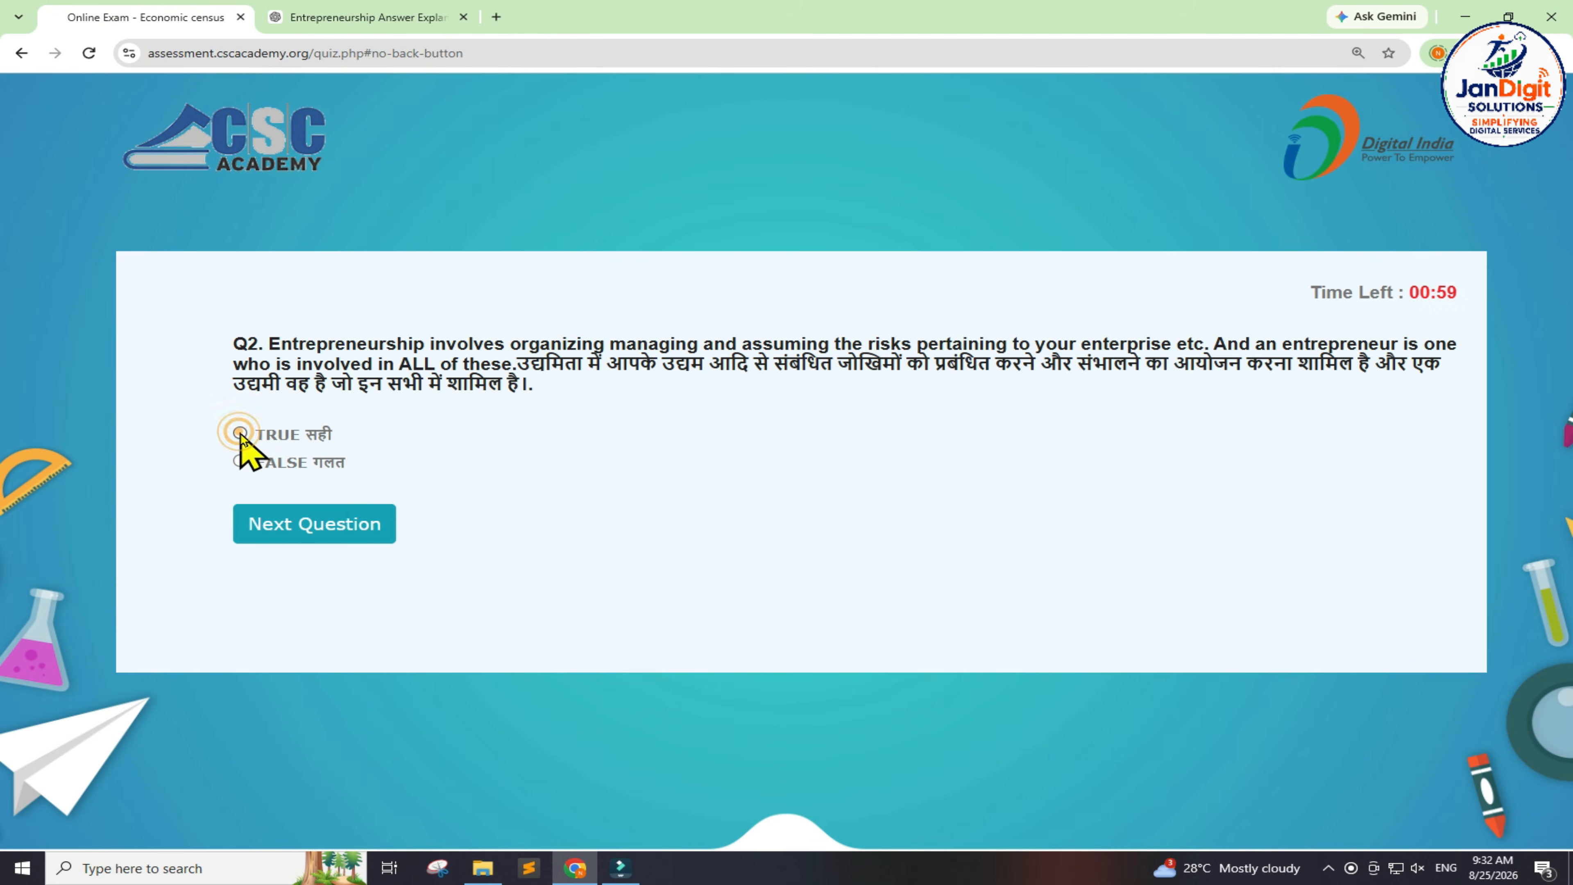
{"action": "left_click", "coordinate": [318, 533]}
- Copy Q3 about organizations and entrepreneurial people with its TRUE and FALSE options, and submit it to ChatGPT
{"action": "left_click_drag", "start_coordinate": [237, 342], "coordinate": [357, 427]}
{"action": "key", "text": "ctrl+c"}
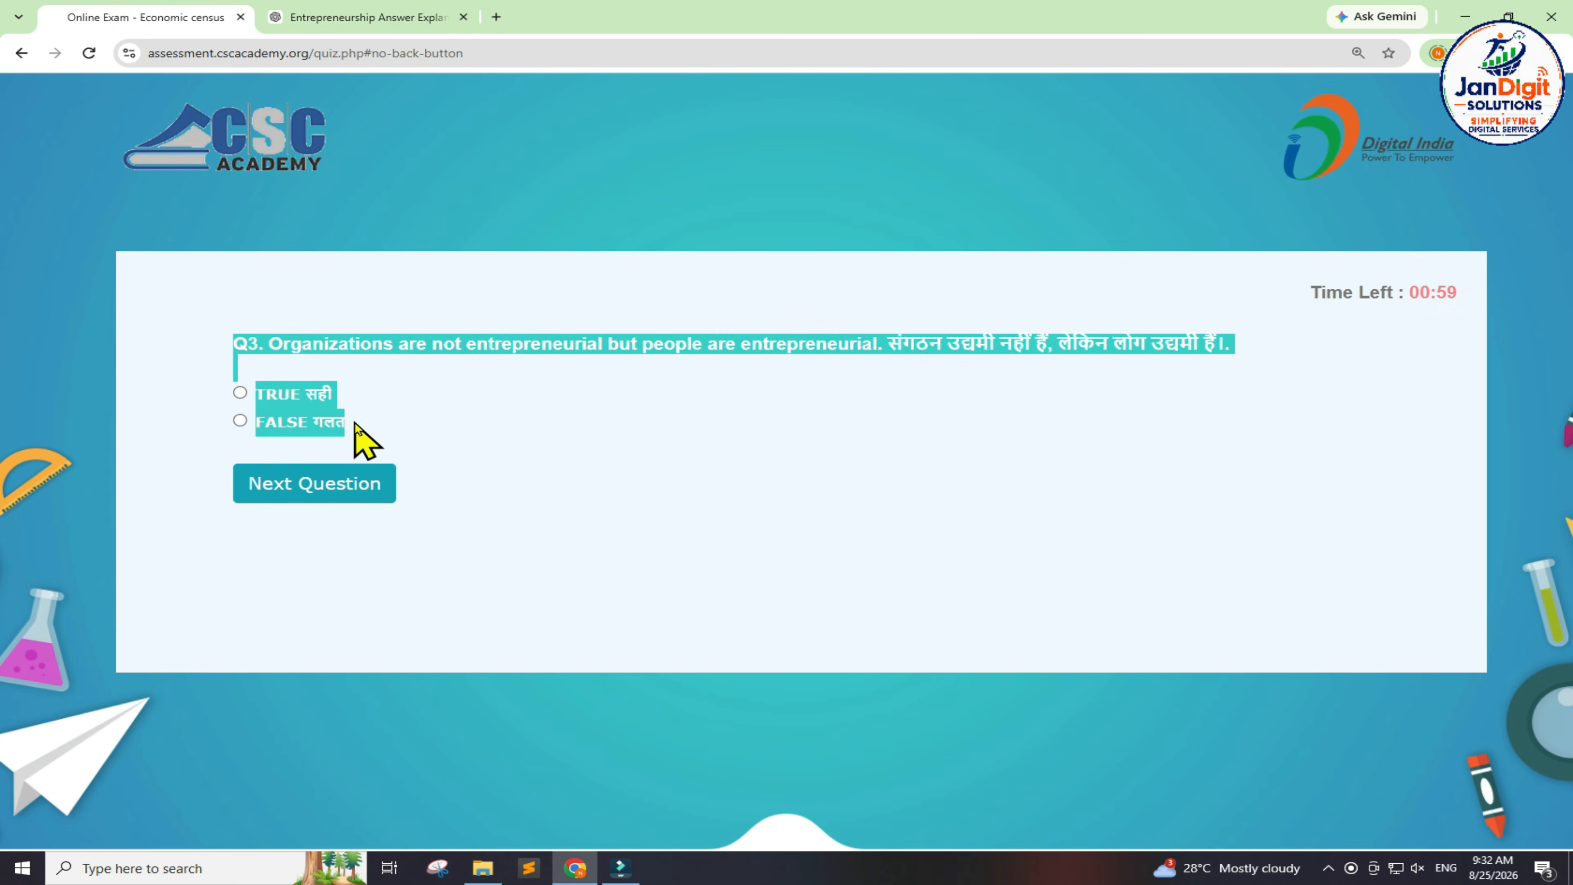
{"action": "left_click", "coordinate": [364, 18]}
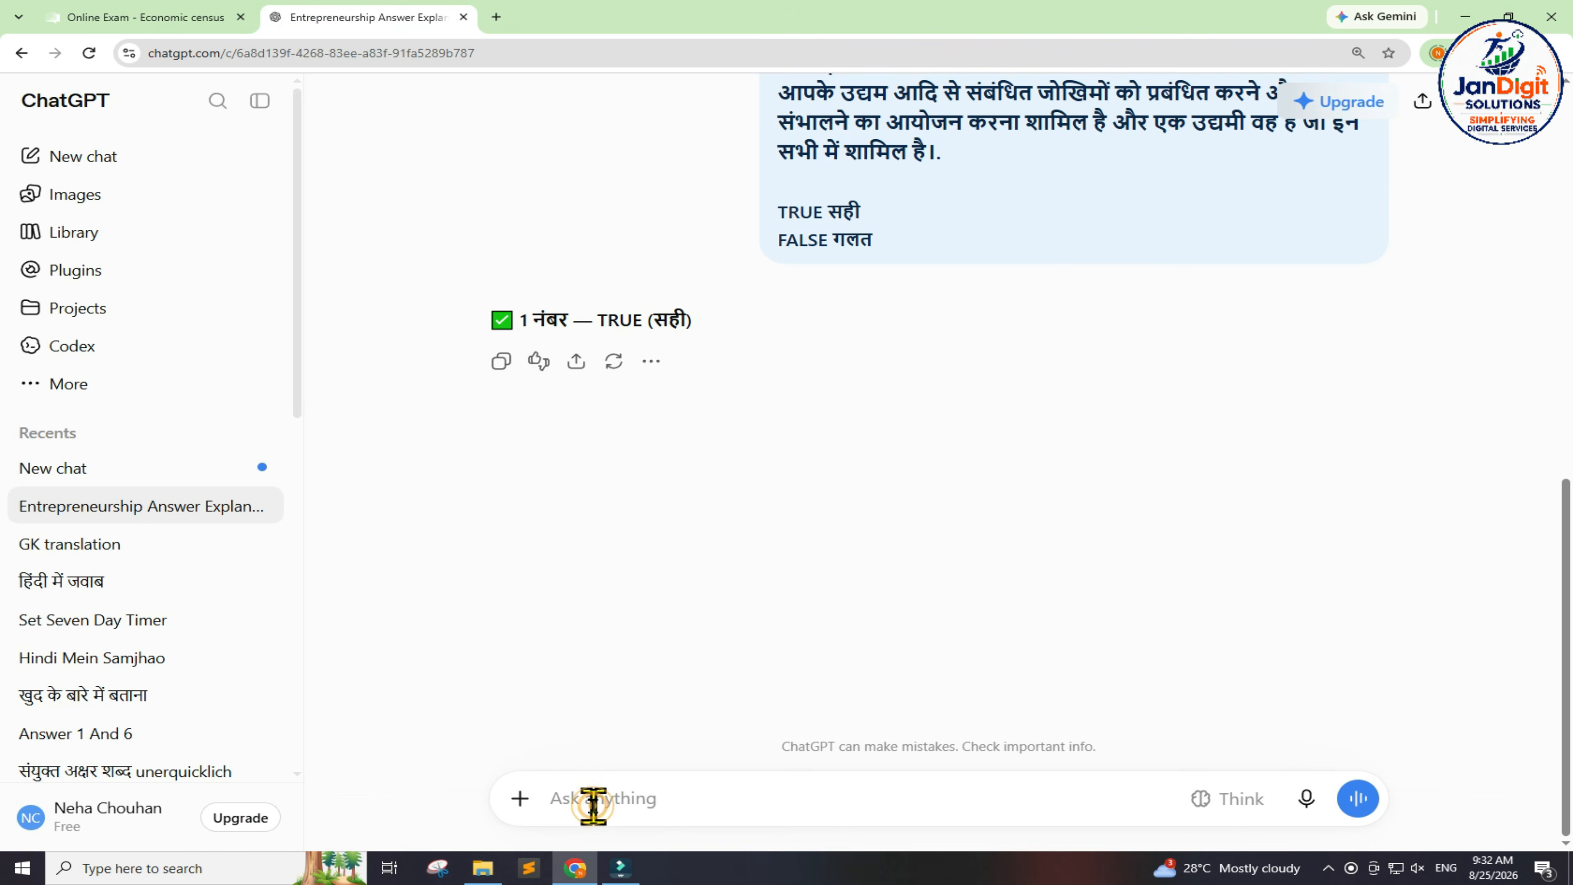
{"action": "key", "text": "ctrl+v"}
{"action": "key", "text": "Return"}
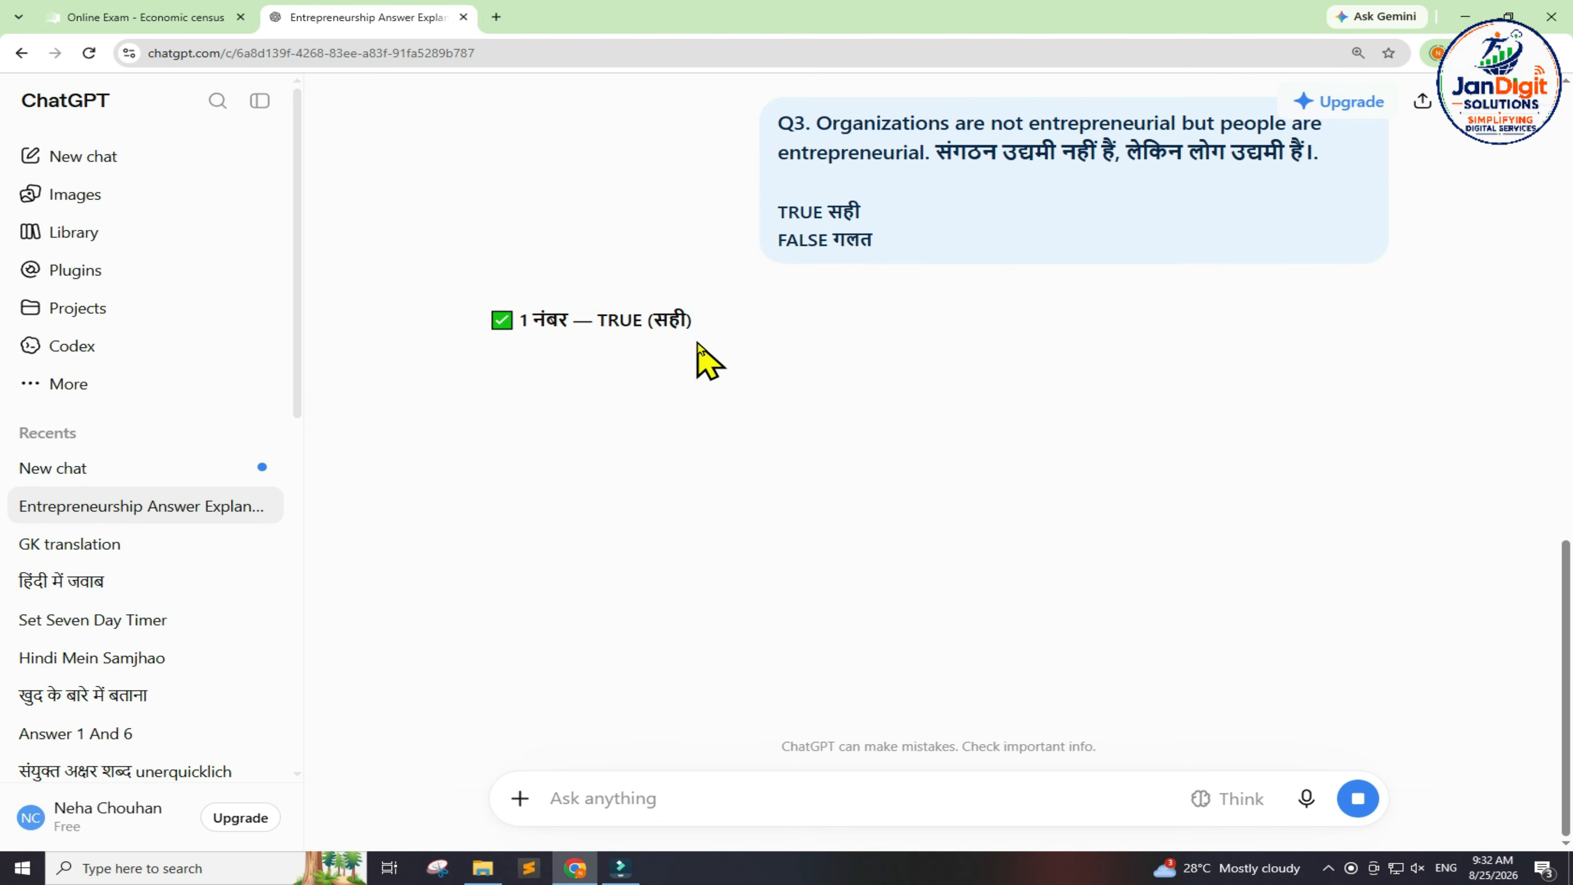
- Answer Q3 in the online exam with TRUE and continue to the next question
{"action": "left_click", "coordinate": [123, 17]}
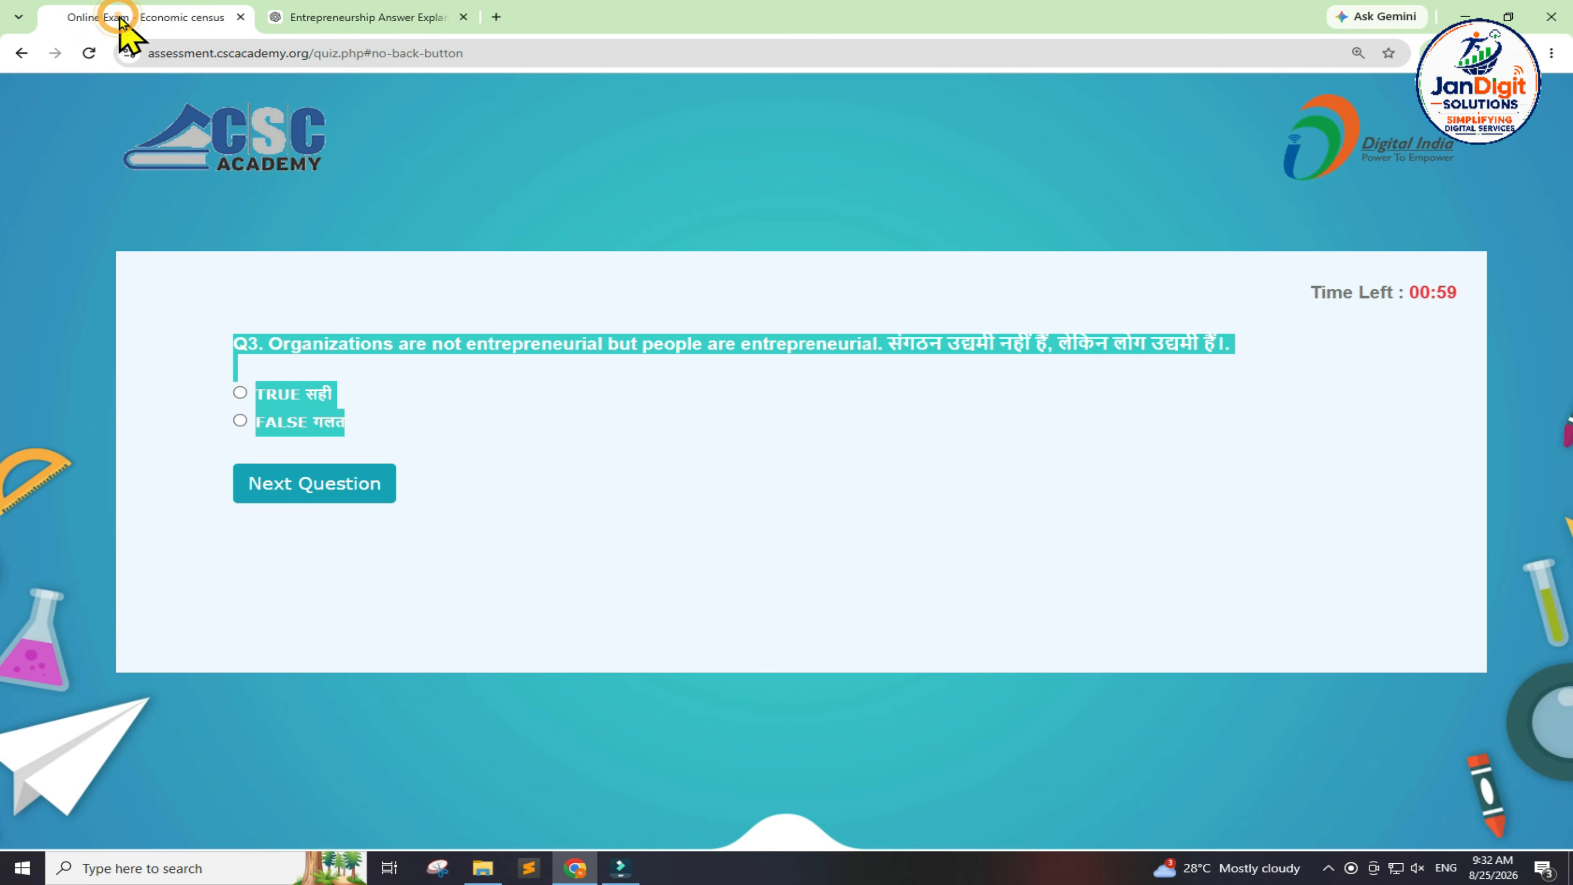
{"action": "left_click", "coordinate": [239, 392]}
{"action": "left_click", "coordinate": [310, 487]}
- Copy the exam question after Q3 with its answer options, and submit it to ChatGPT
{"action": "left_click_drag", "start_coordinate": [231, 341], "coordinate": [379, 459]}
{"action": "key", "text": "ctrl+c"}
{"action": "left_click", "coordinate": [384, 18]}
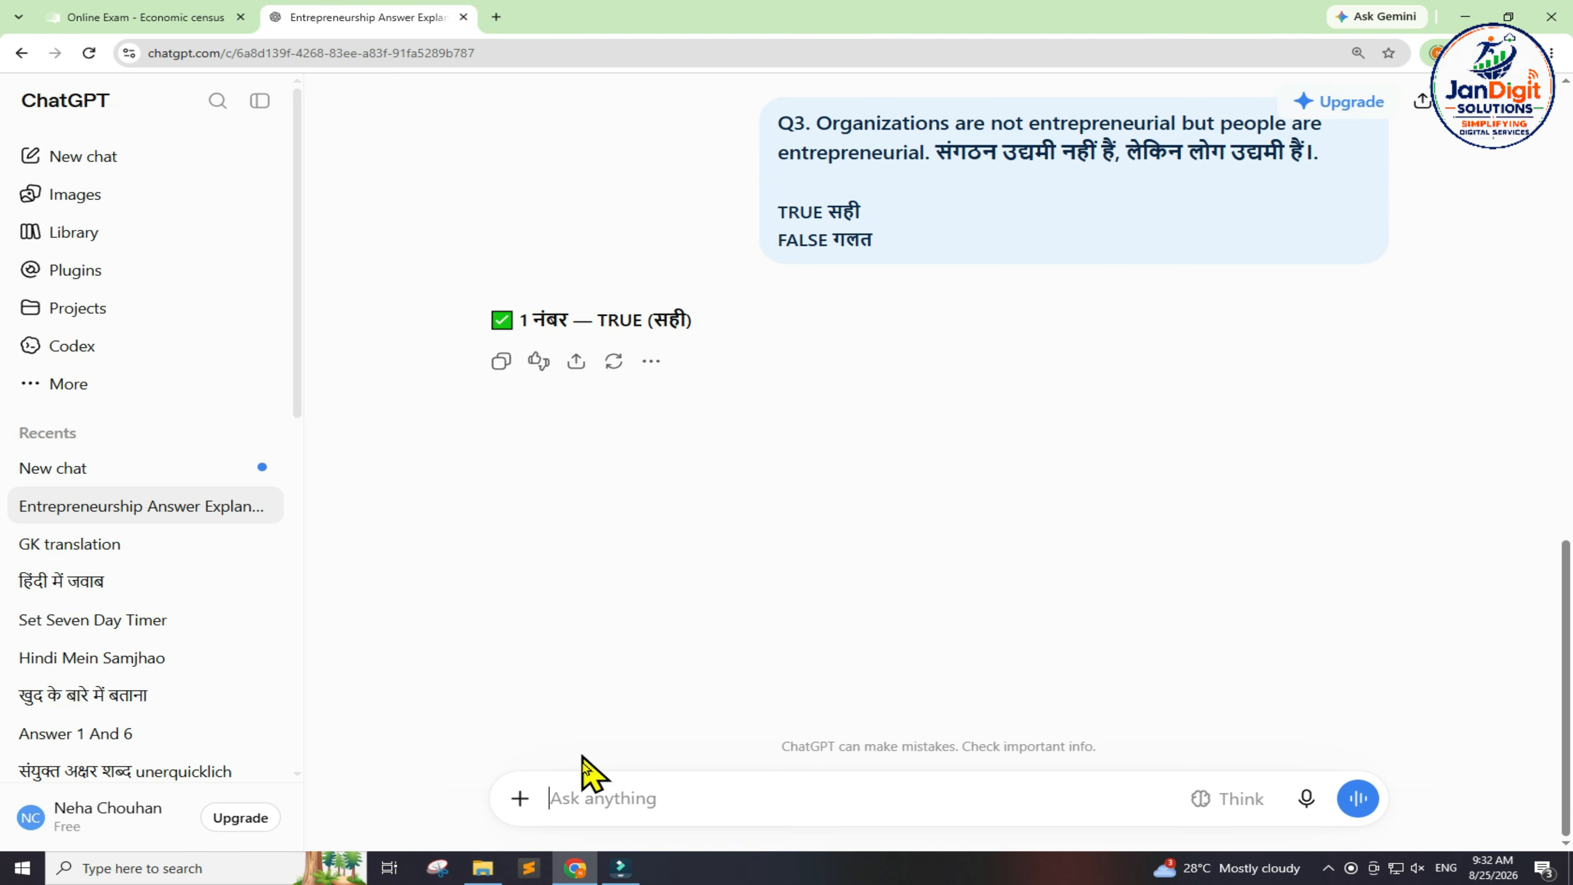
{"action": "key", "text": "ctrl+v"}
{"action": "key", "text": "Return"}
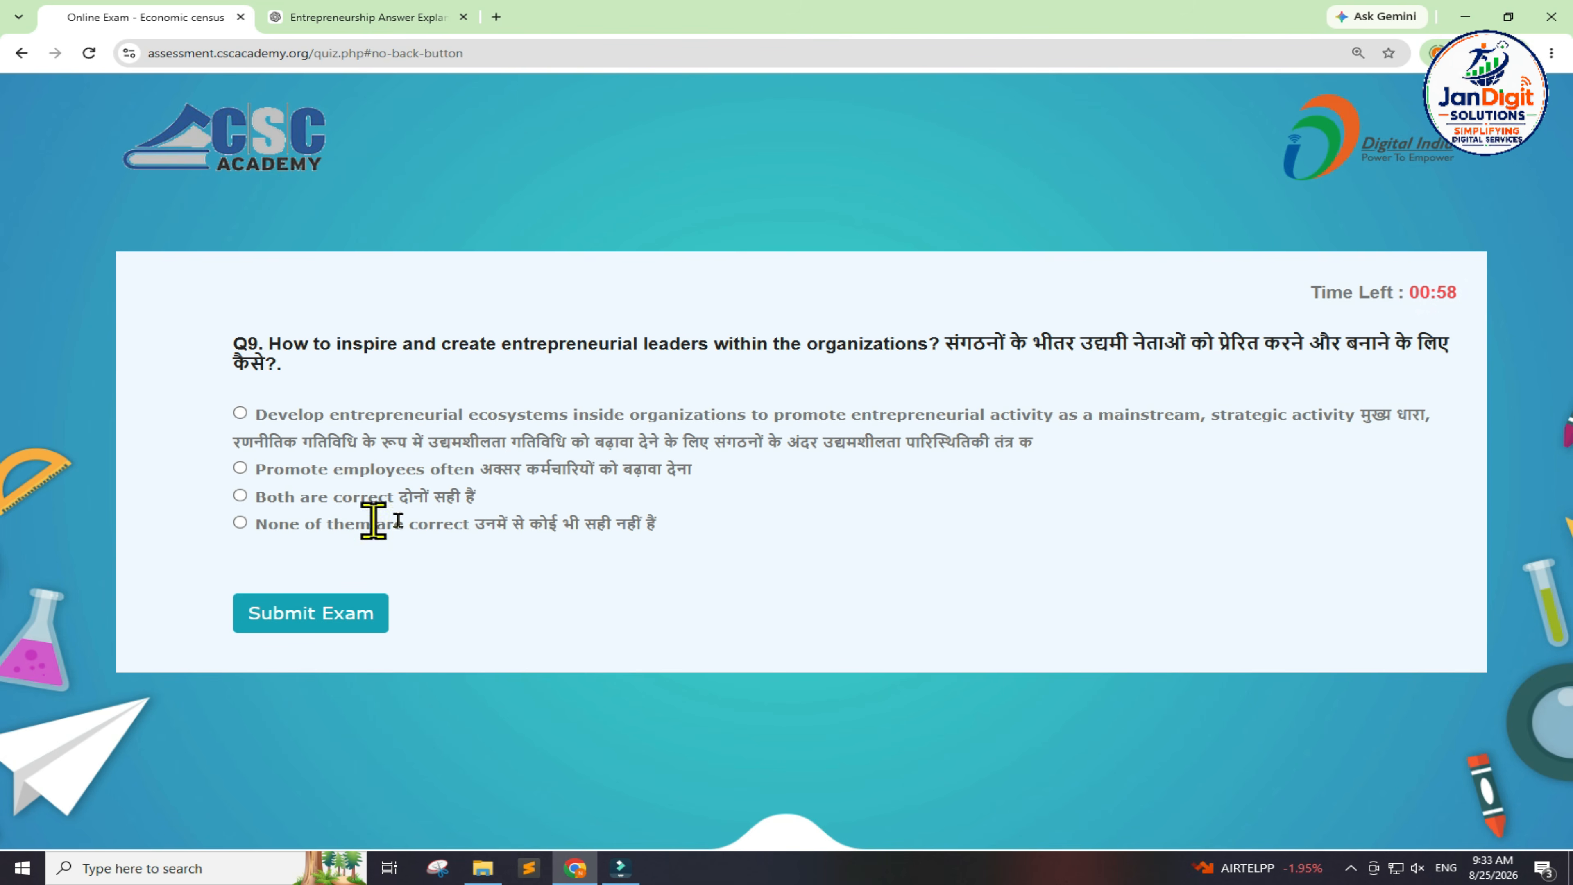
- Answer Q9 with the option to develop entrepreneurial ecosystems inside organizations, and submit the exam
{"action": "left_click", "coordinate": [239, 412]}
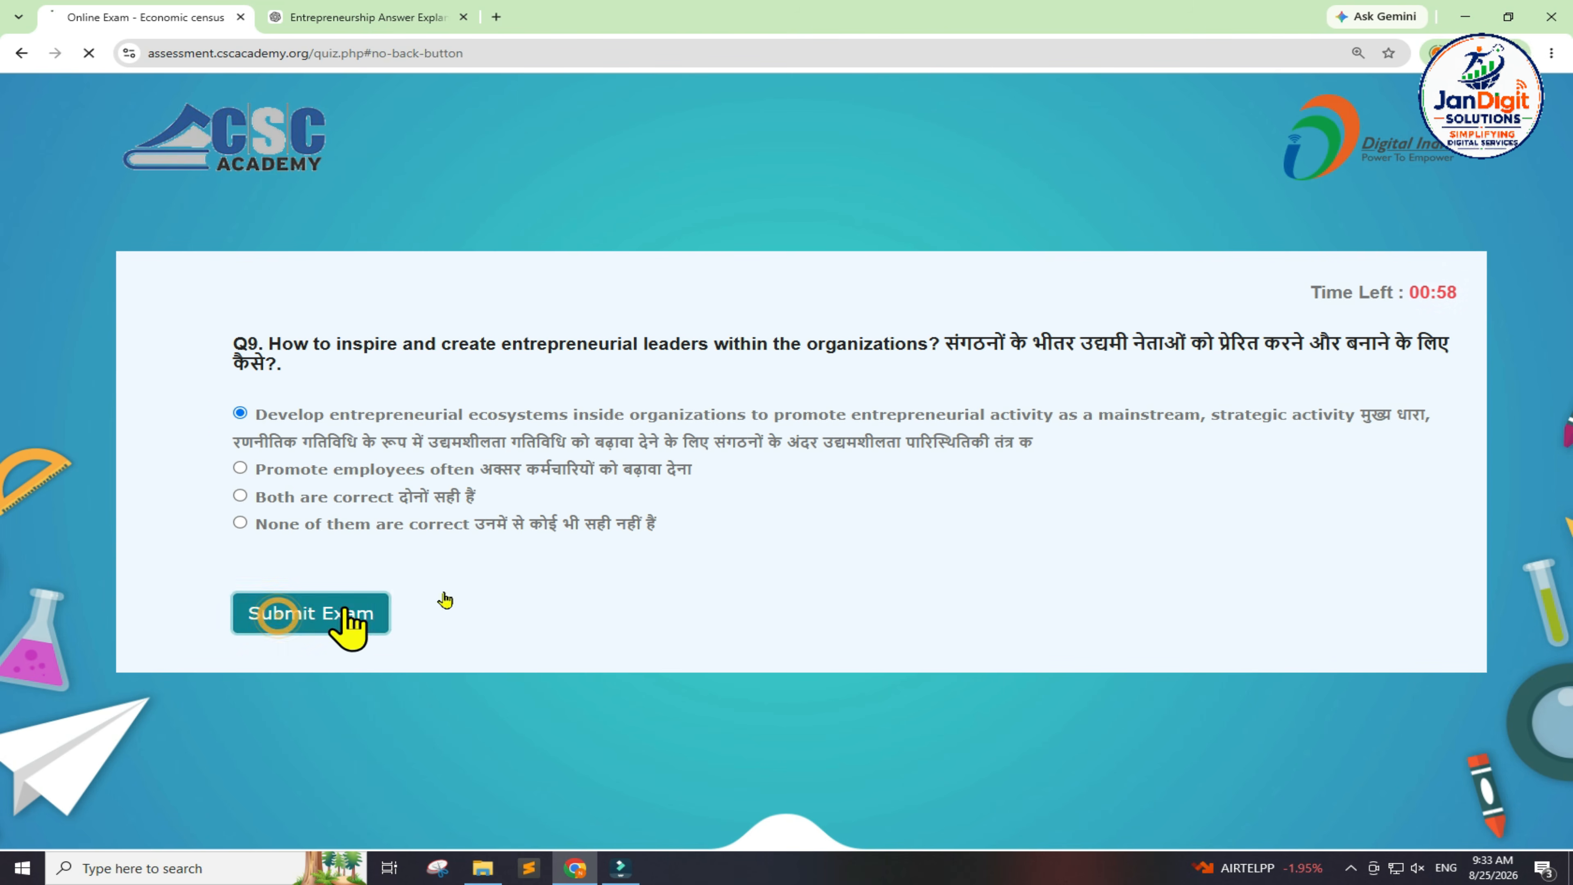
{"action": "left_click", "coordinate": [281, 623]}
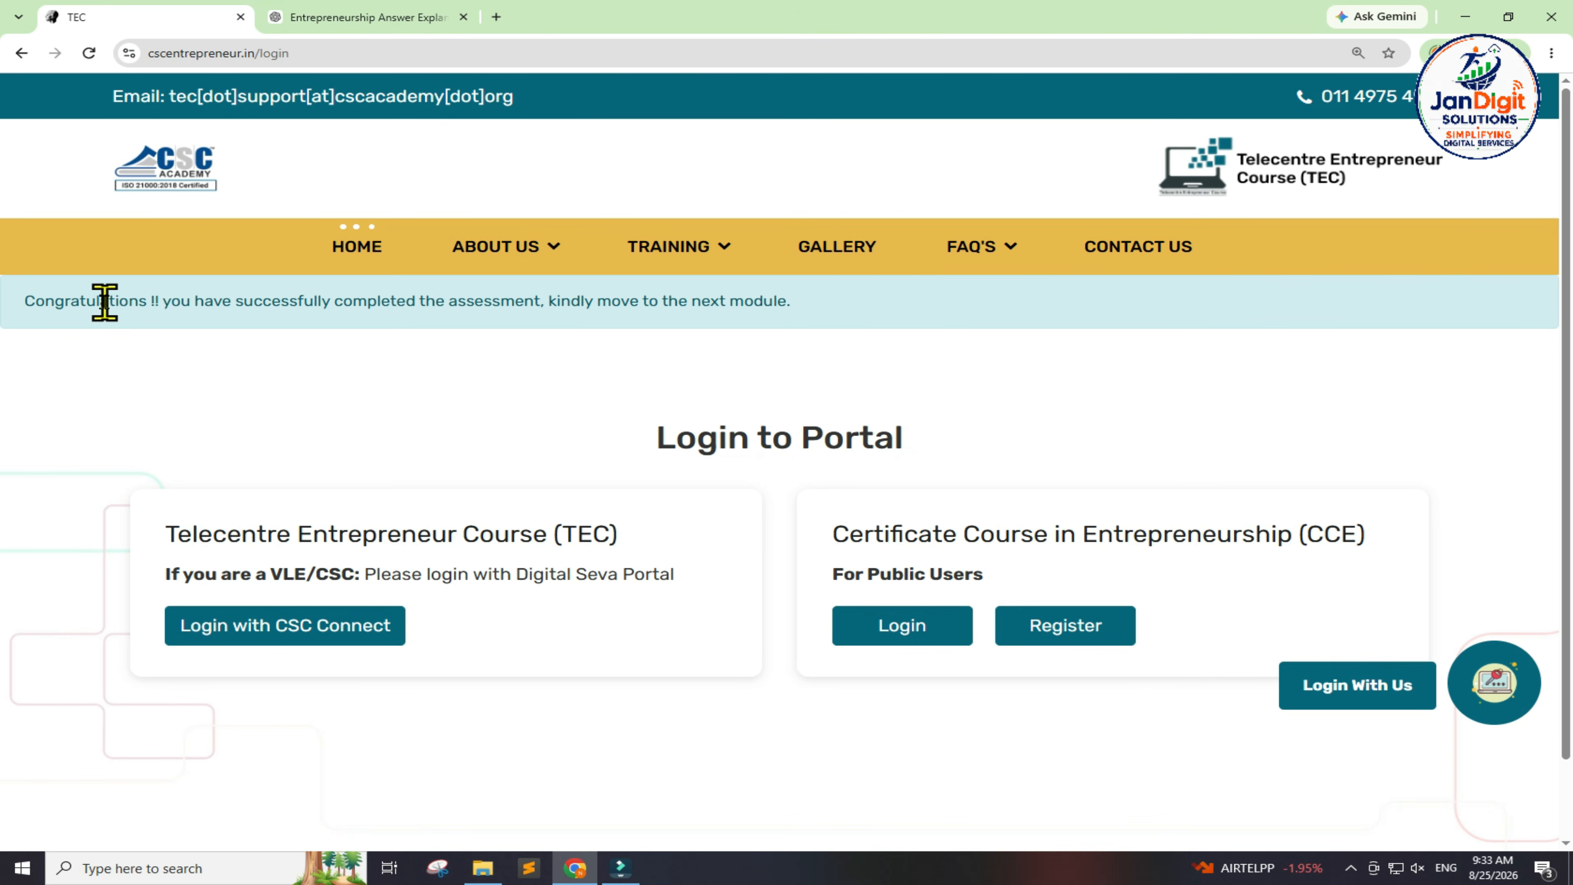
{"action": "left_click_drag", "start_coordinate": [24, 301], "coordinate": [536, 307]}
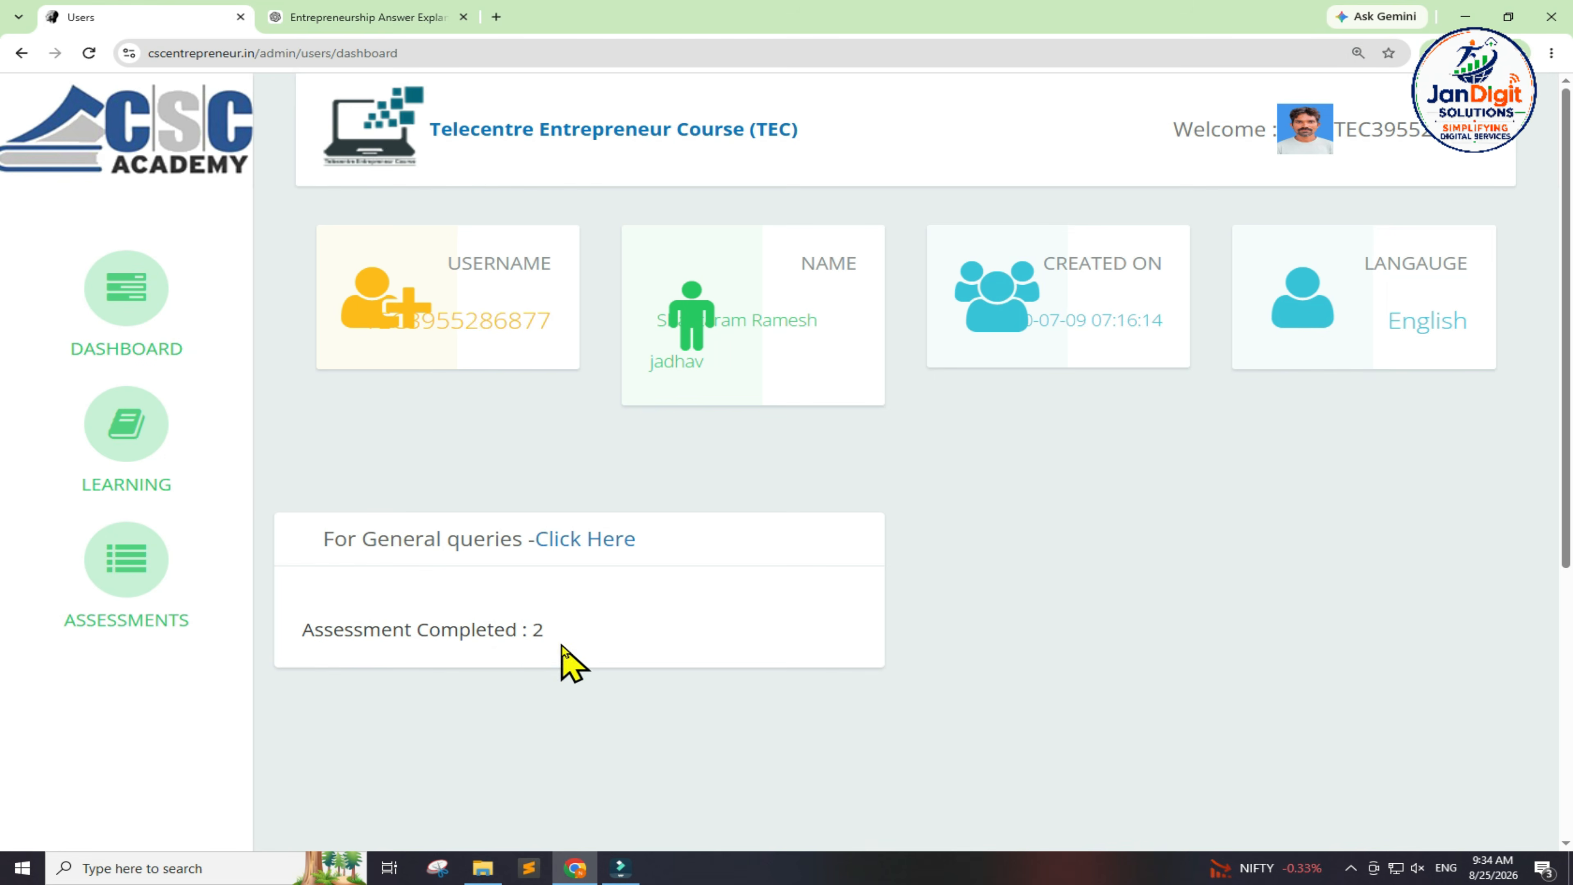
- Open the assessments from the dashboard and review the marks and exam status of all the modules
{"action": "left_click", "coordinate": [149, 598]}
{"action": "scroll", "coordinate": [1267, 403], "scroll_direction": "down", "scroll_amount": 3}
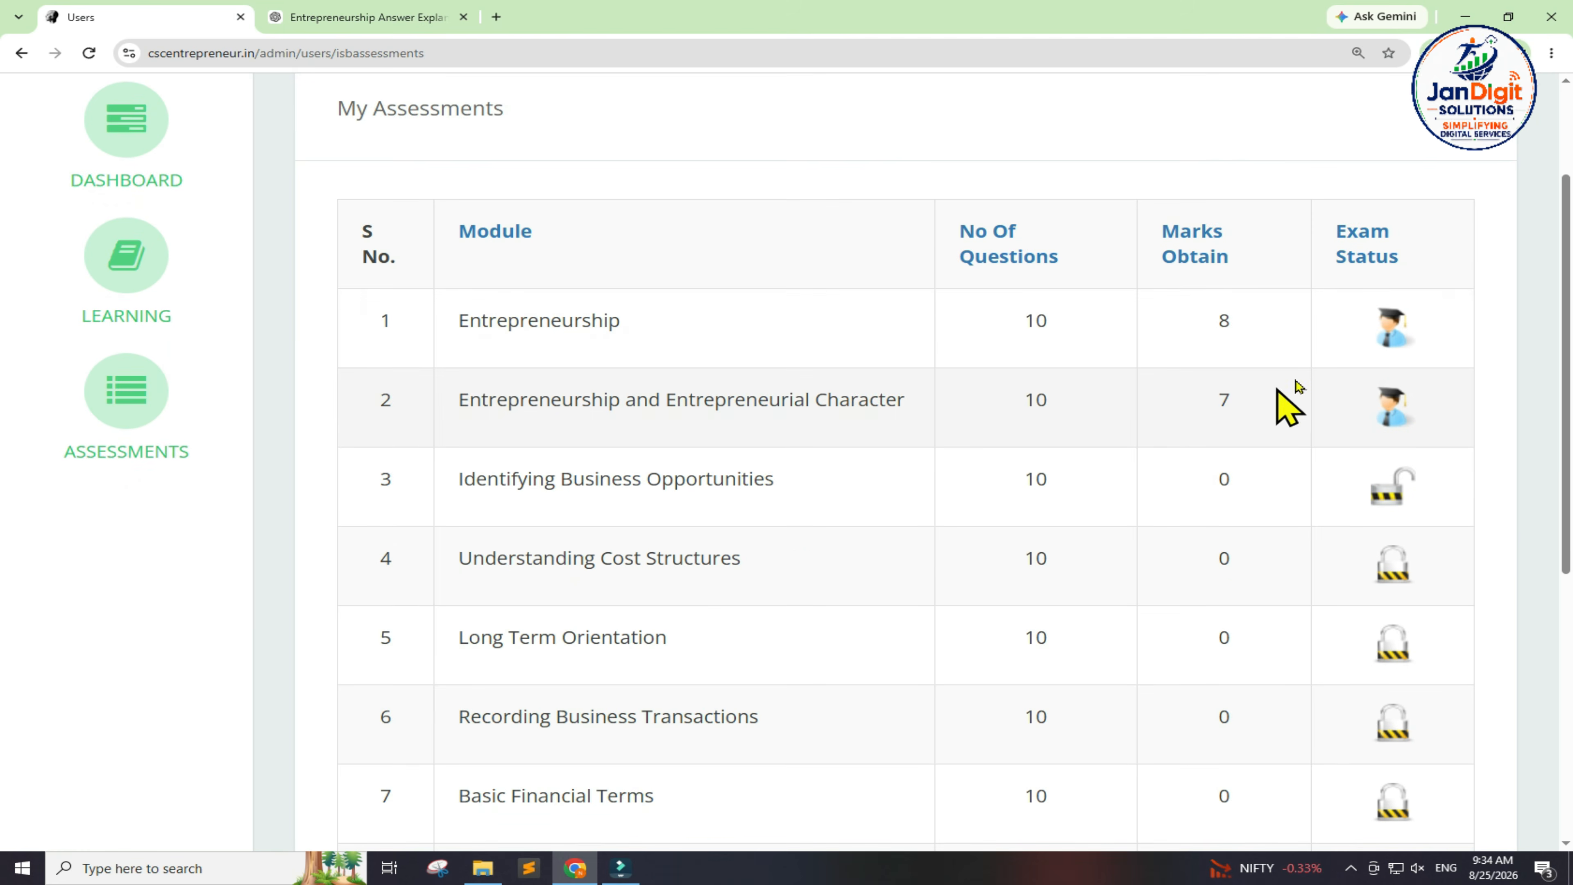
{"action": "scroll", "coordinate": [1386, 310], "scroll_direction": "down", "scroll_amount": 6}
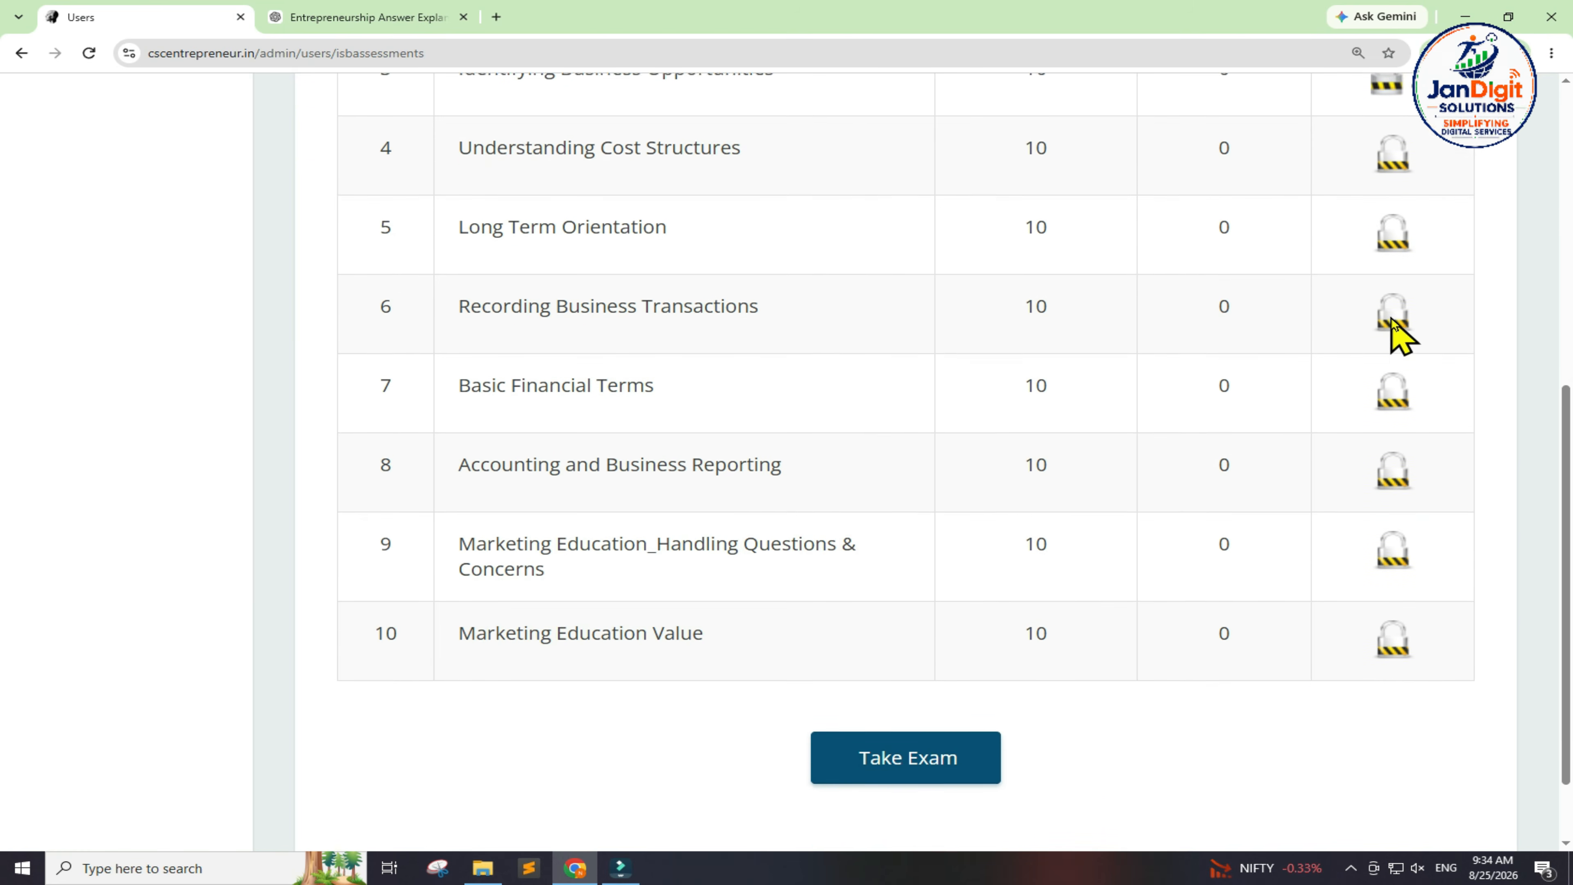
{"action": "scroll", "coordinate": [1392, 329], "scroll_direction": "down", "scroll_amount": 2}
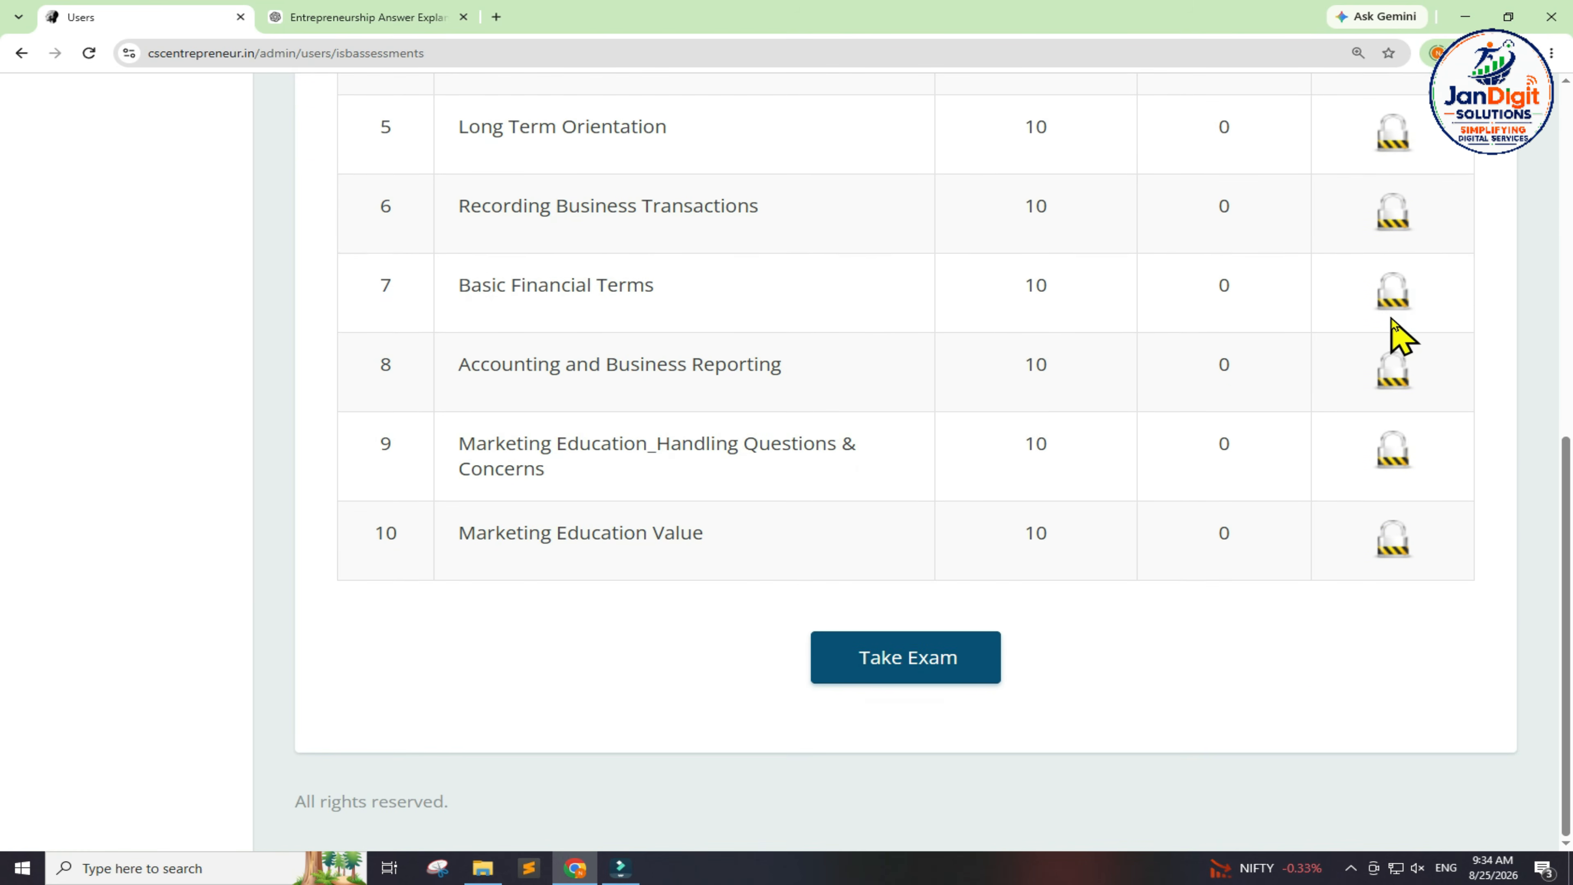
- Take the final exam from the assessments page and start the test from the CSC Secure Browser setup page
{"action": "left_click", "coordinate": [917, 666]}
{"action": "left_click", "coordinate": [854, 334]}
{"action": "left_click", "coordinate": [730, 394]}
{"action": "left_click", "coordinate": [1048, 246]}
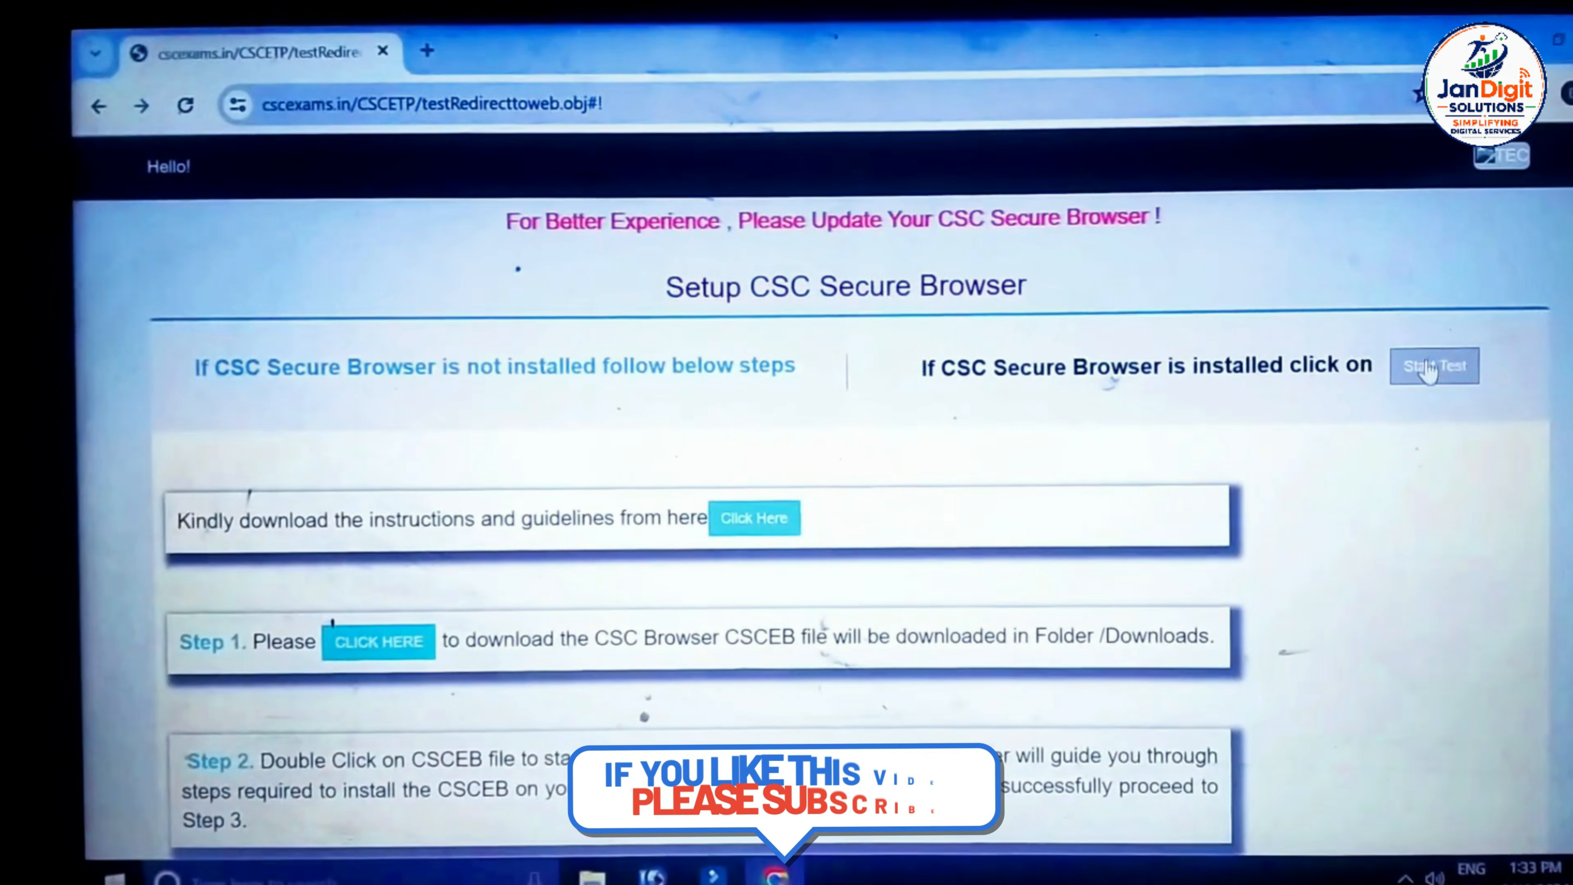
{"action": "left_click", "coordinate": [1432, 365]}
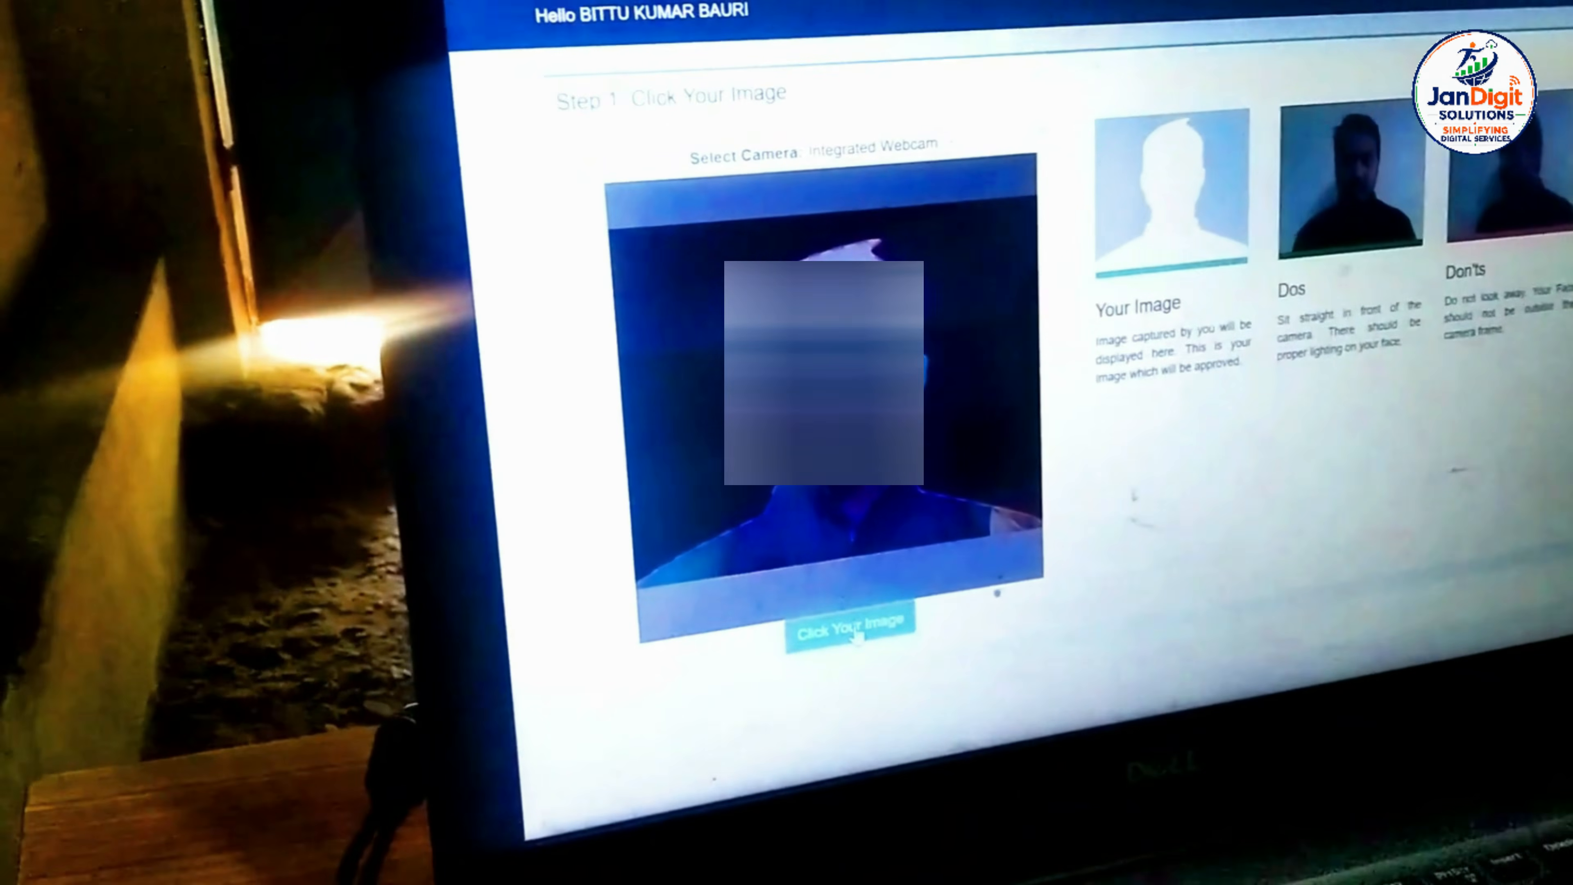
- Capture the candidate's webcam image, continue to the monitored exam, and submit the test with confirmation
{"action": "left_click", "coordinate": [539, 641]}
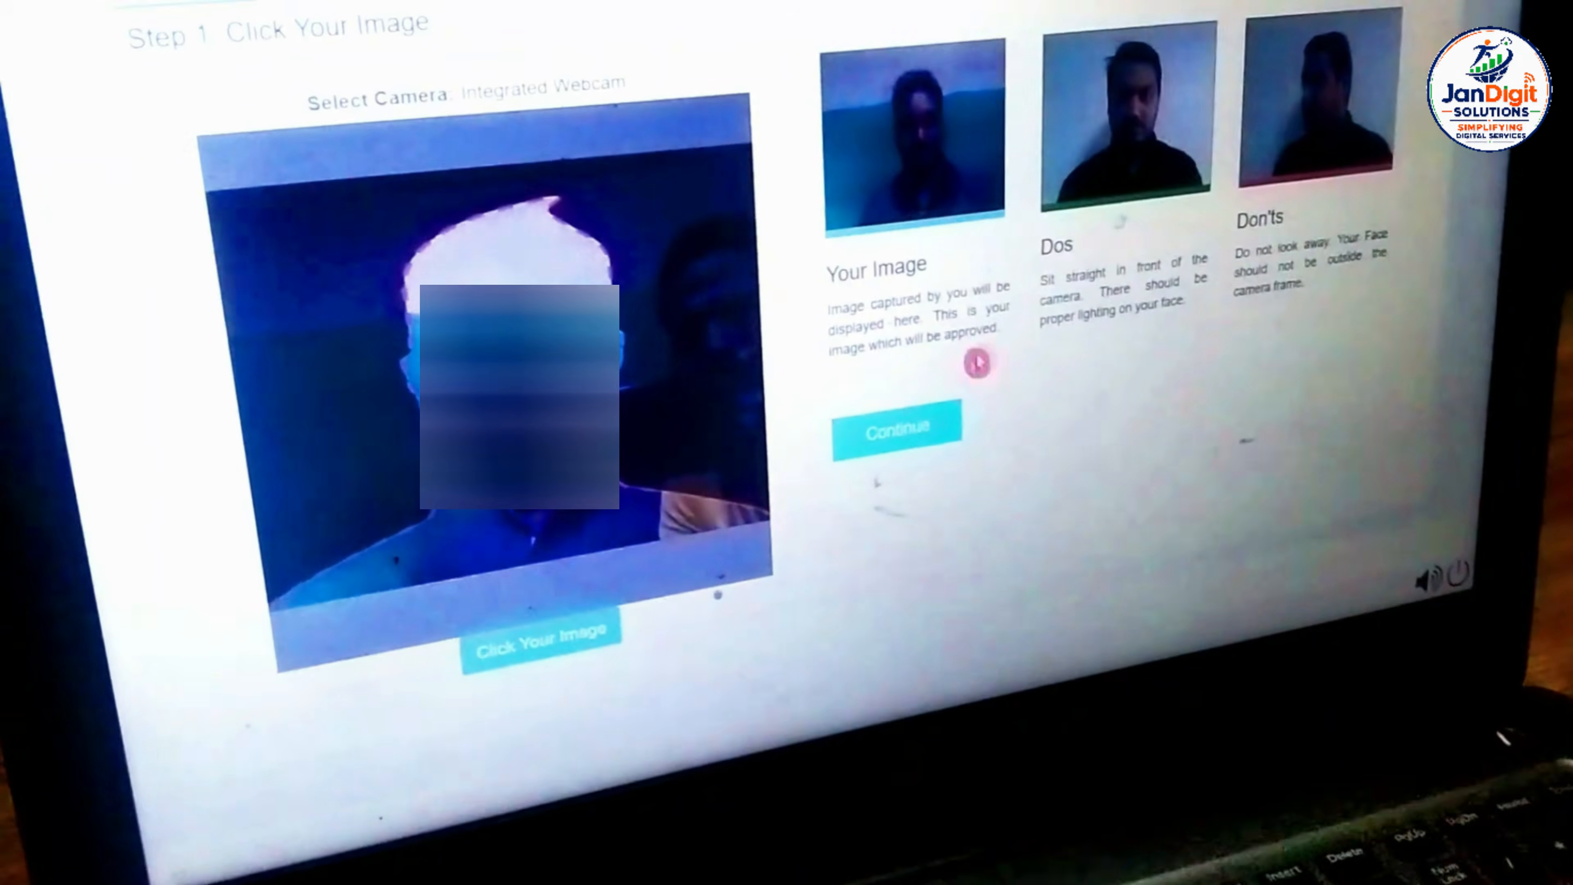
{"action": "left_click", "coordinate": [896, 429]}
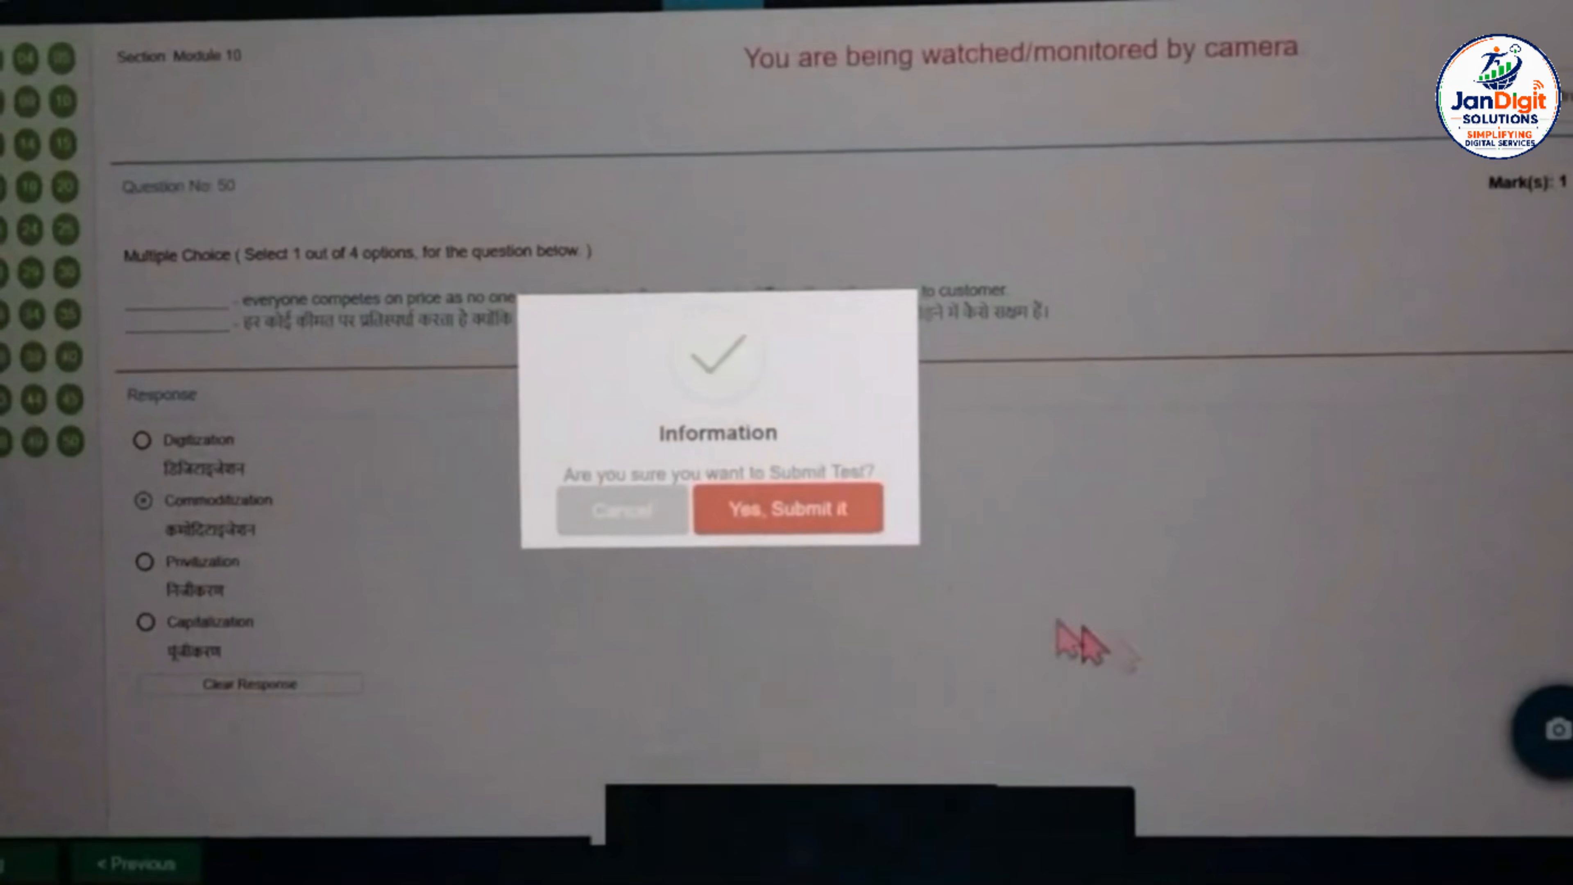
{"action": "left_click", "coordinate": [798, 520]}
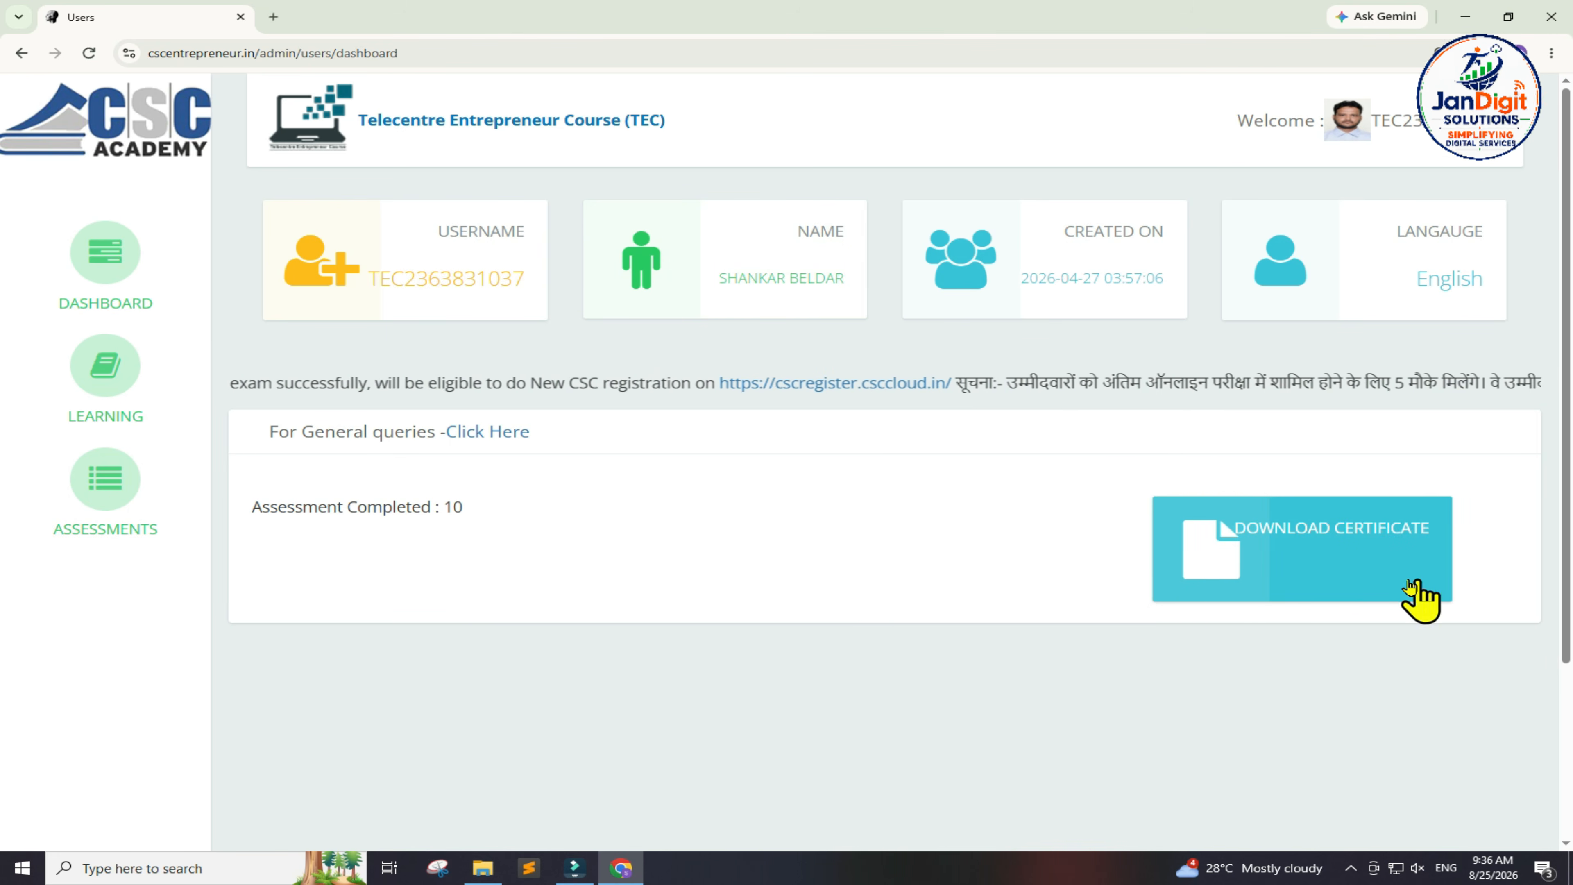
- Download the course completion certificate from the dashboard
{"action": "left_click", "coordinate": [1264, 572]}
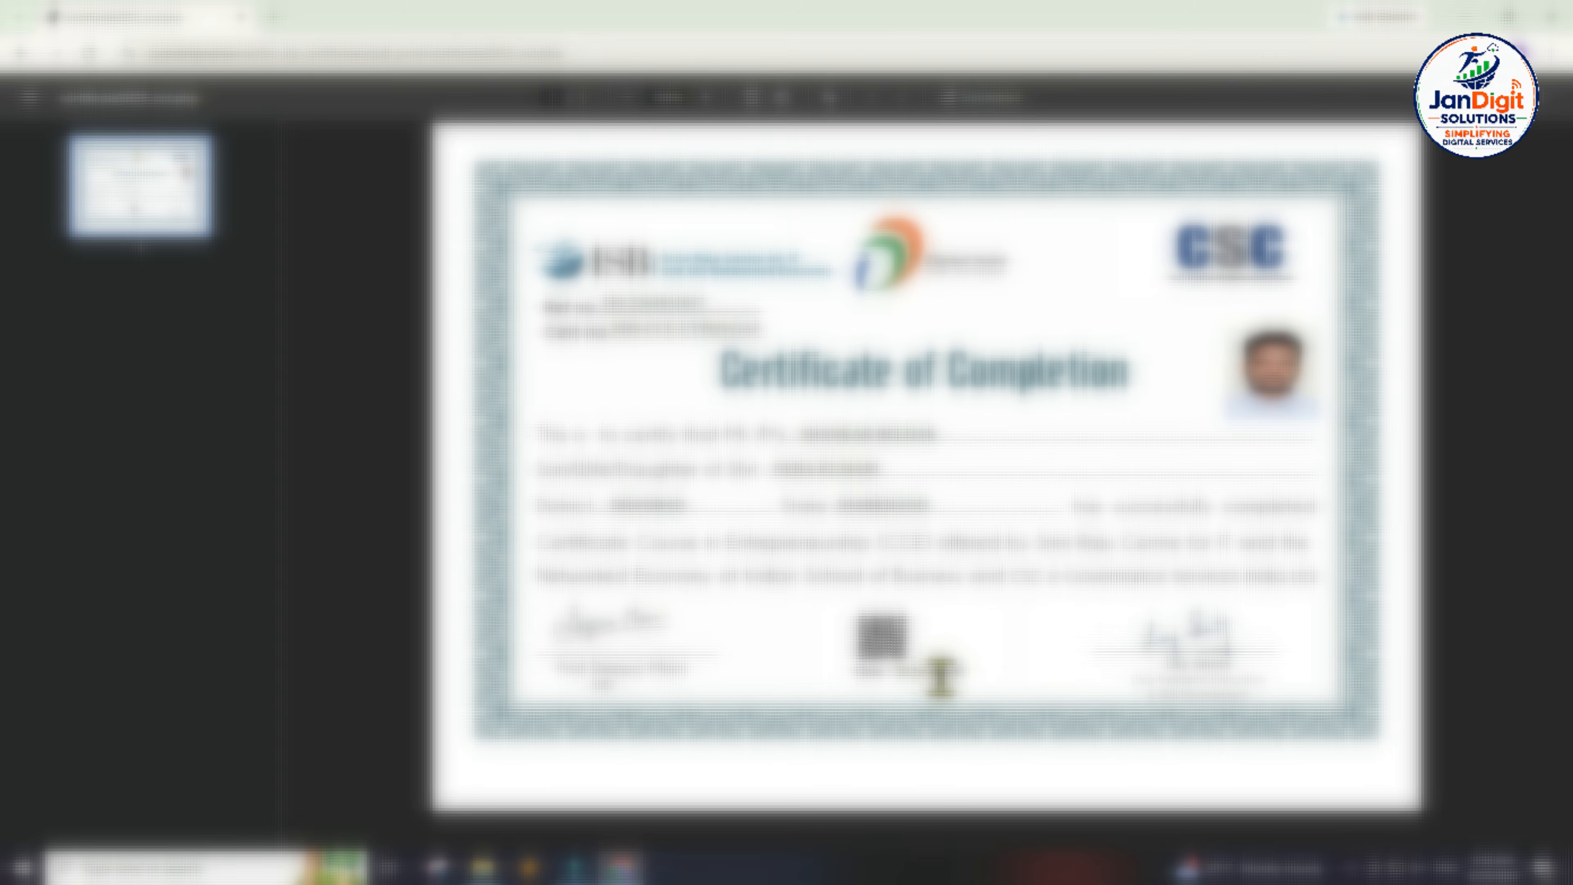